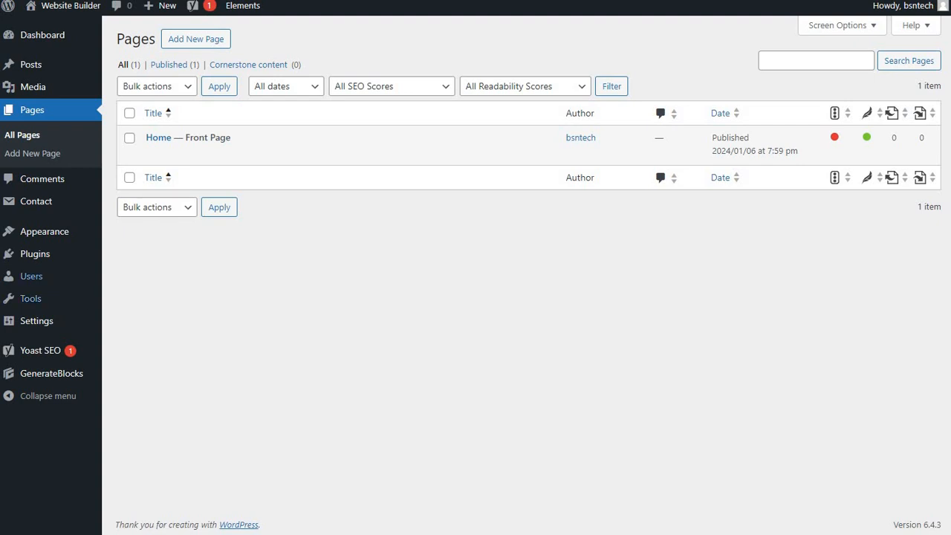
# Open the Home page for editing, display its block list and expand the Grid block.
pyautogui.click(158, 137)
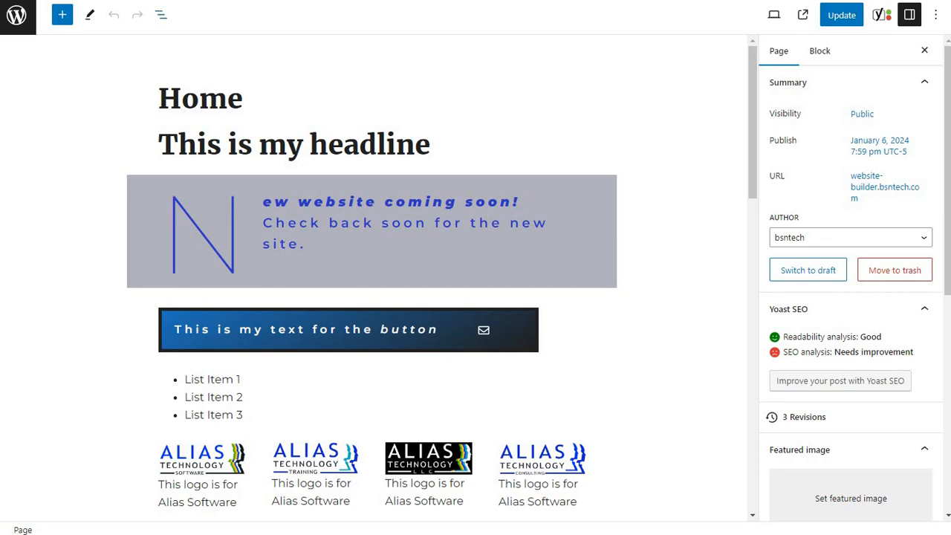
pyautogui.click(162, 14)
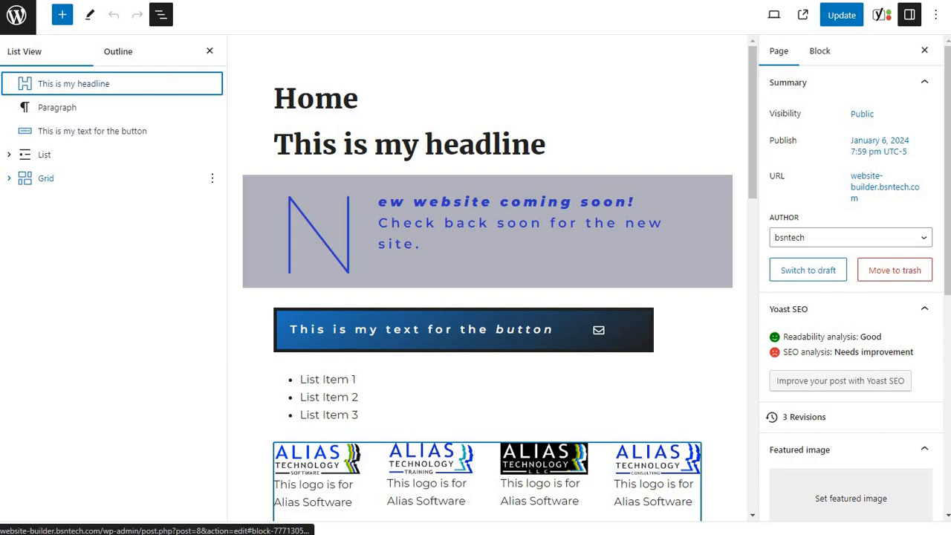
pyautogui.click(9, 178)
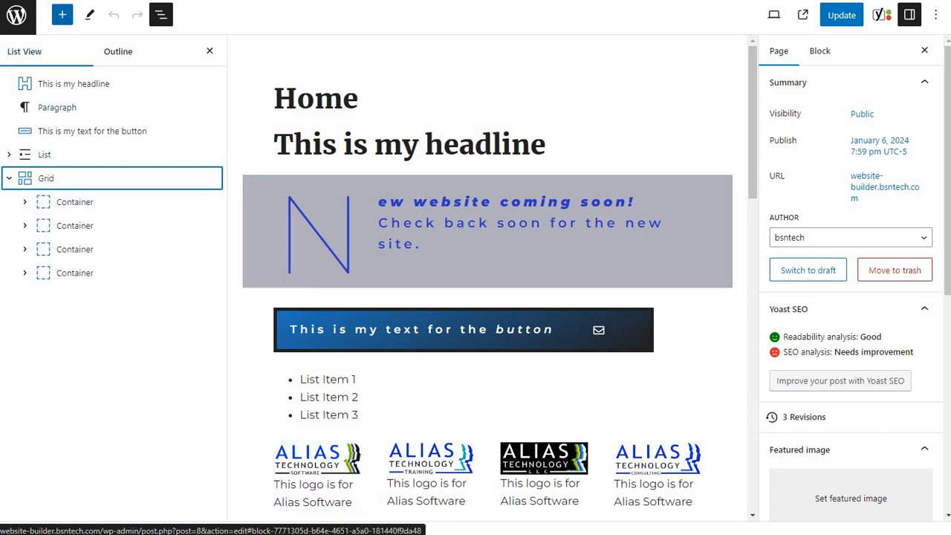
# Insert a GenerateBlocks Container block between the "This is my headline" block and the paragraph below it.
pyautogui.click(62, 14)
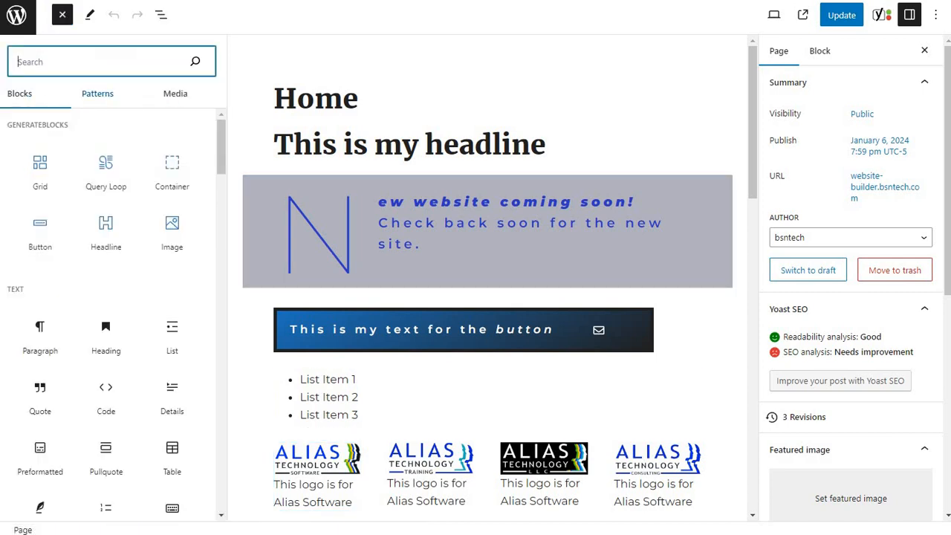
pyautogui.moveTo(171, 171)
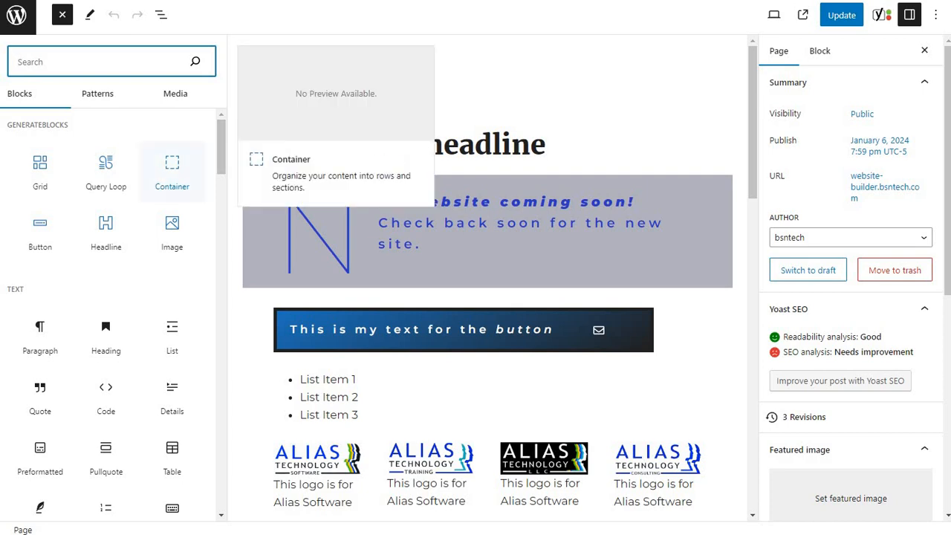
pyautogui.click(171, 172)
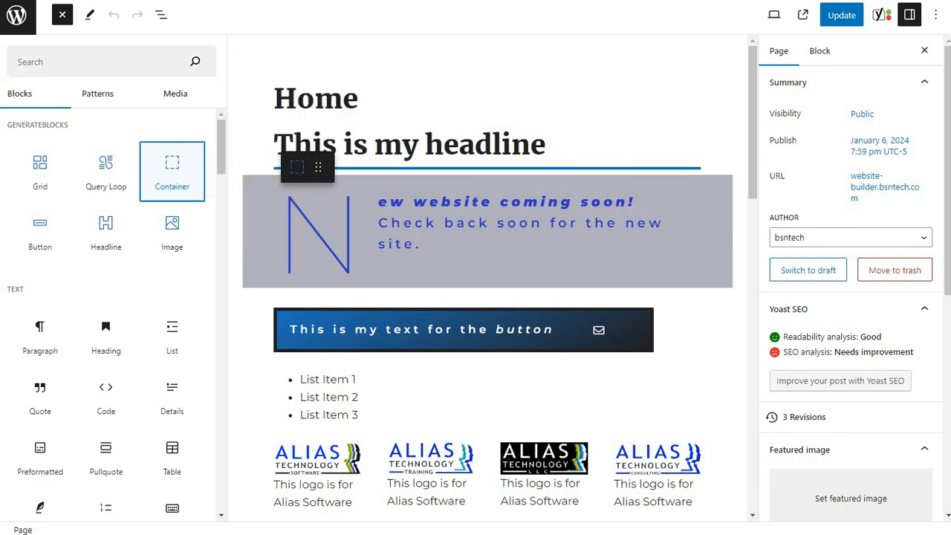
pyautogui.moveTo(171, 172); pyautogui.dragTo(282, 168)
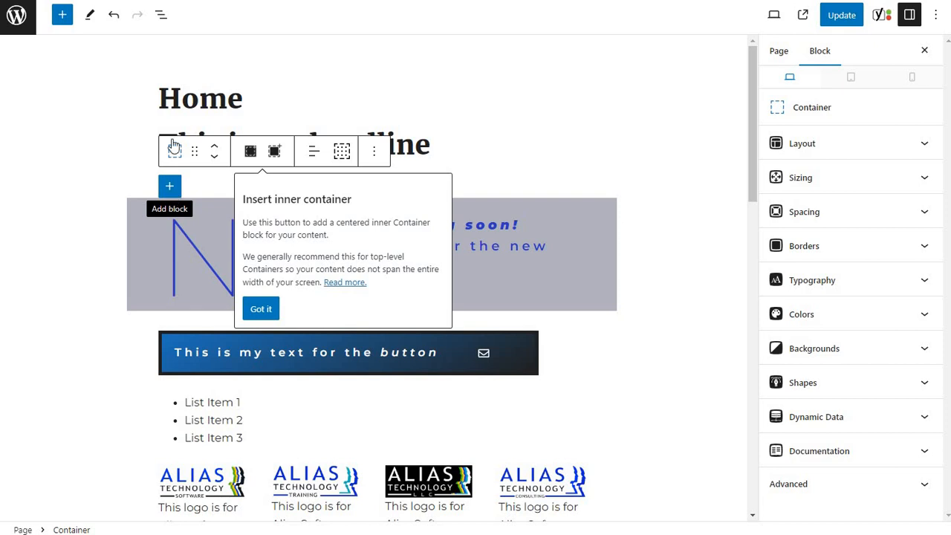
# Move the new Container block above the headline as the page's first block and update the page.
pyautogui.click(163, 21)
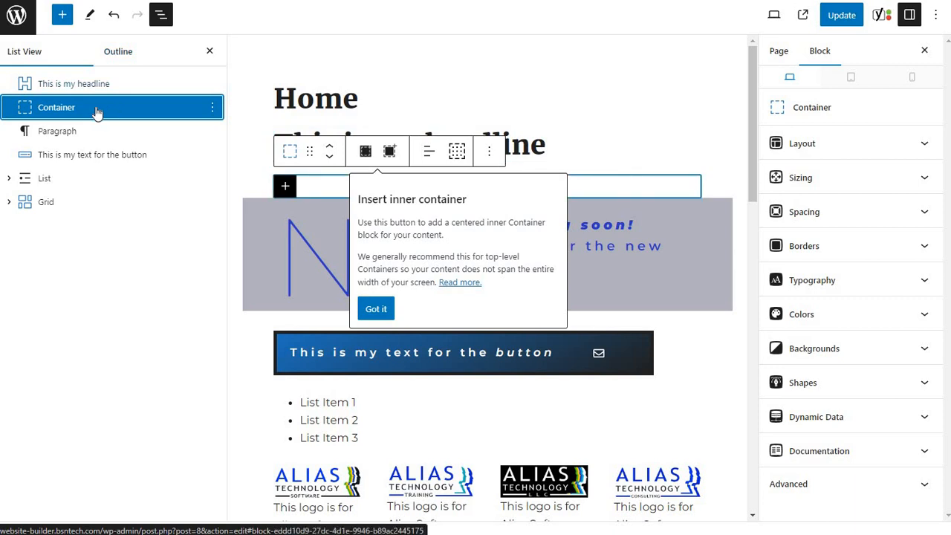
pyautogui.moveTo(93, 107); pyautogui.dragTo(70, 85)
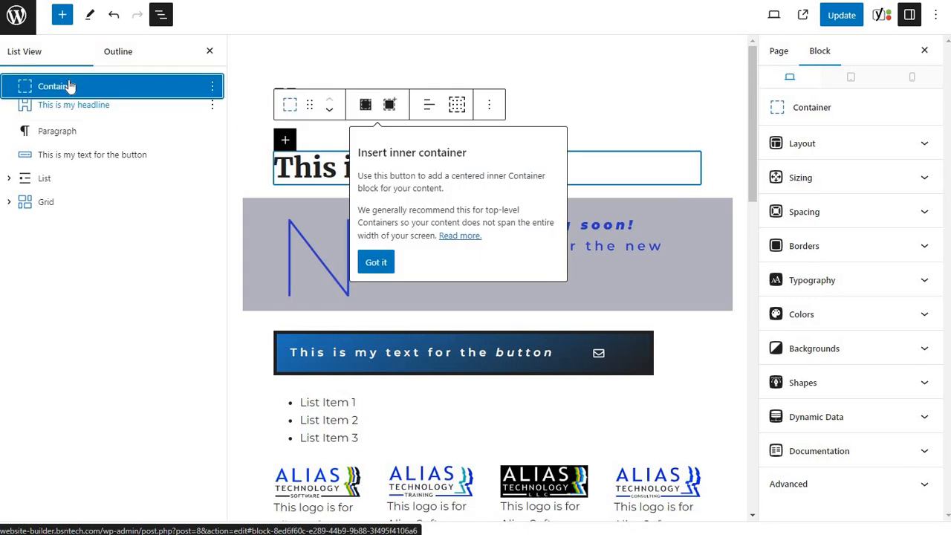
pyautogui.click(833, 18)
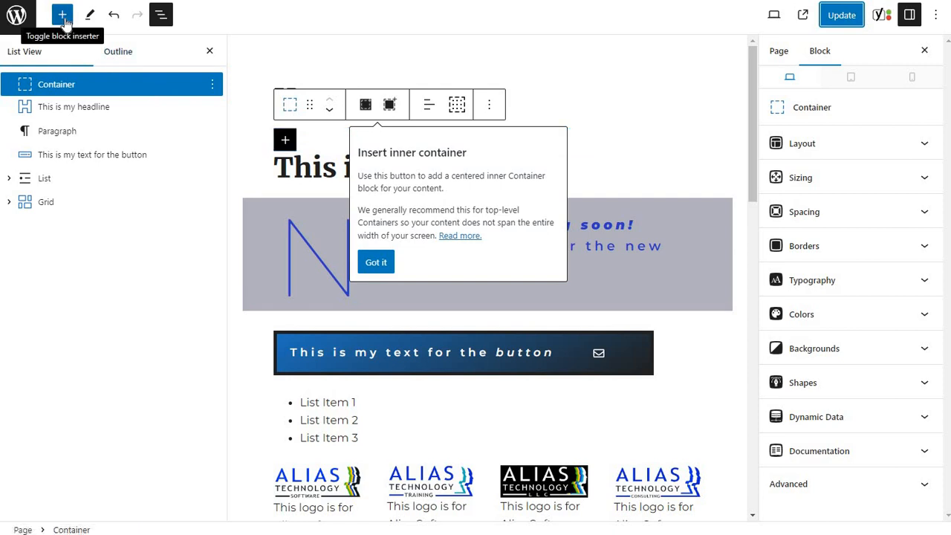
# Add an inner Container inside the first container and expand the outer one in the block list.
pyautogui.click(388, 106)
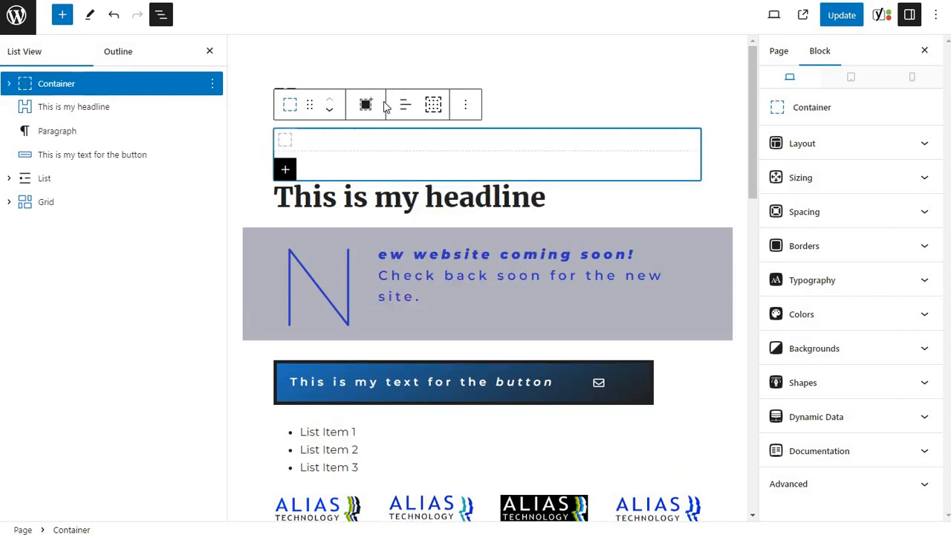
pyautogui.click(10, 88)
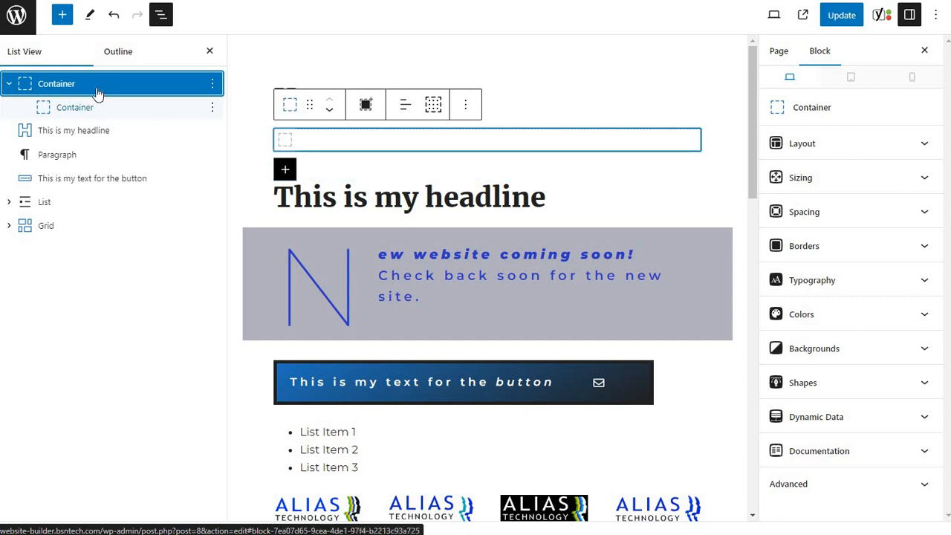
# Set the page's sidebar layout to No Sidebars.
pyautogui.click(779, 54)
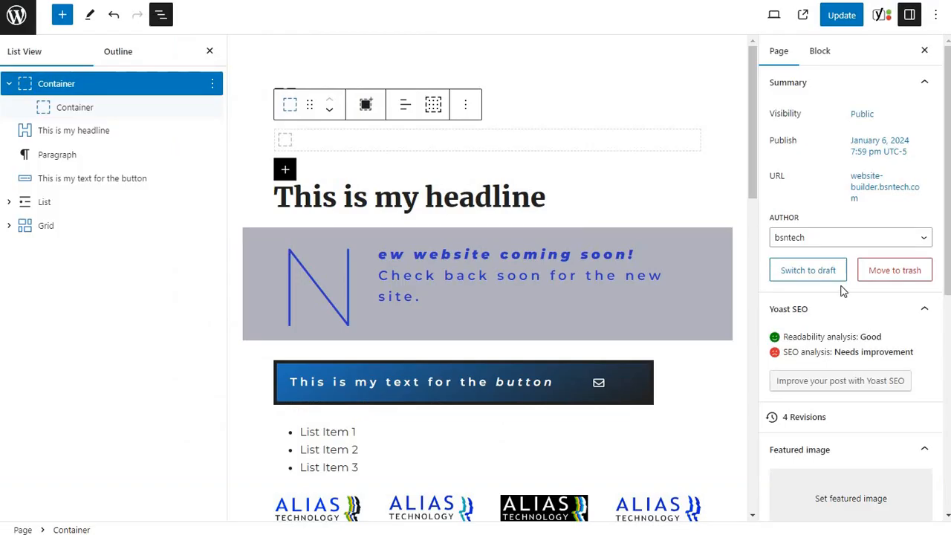
pyautogui.scroll(-5, 843, 291)
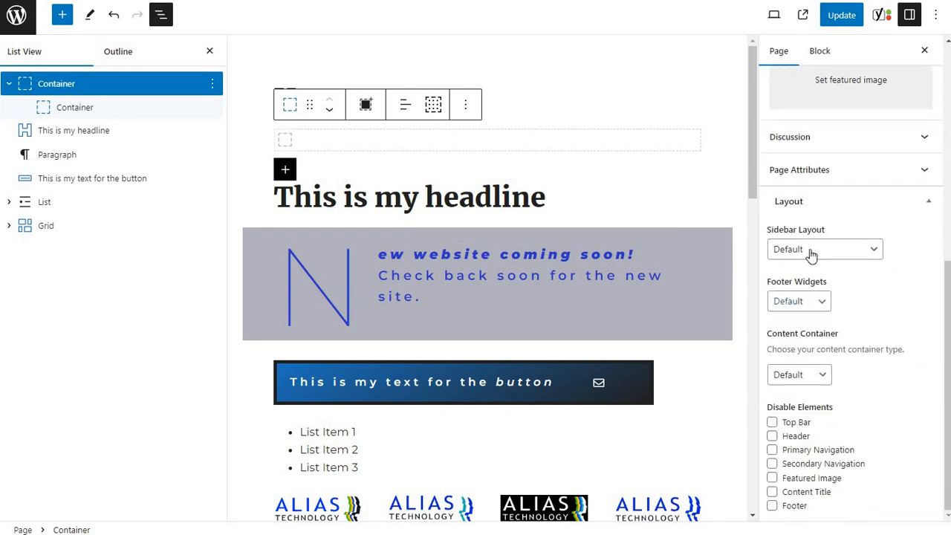
pyautogui.click(808, 250)
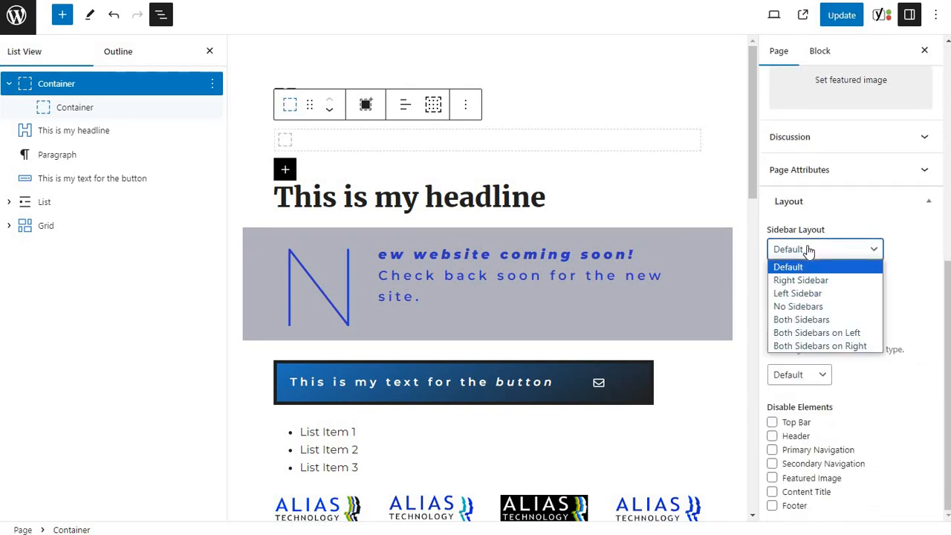
pyautogui.click(806, 307)
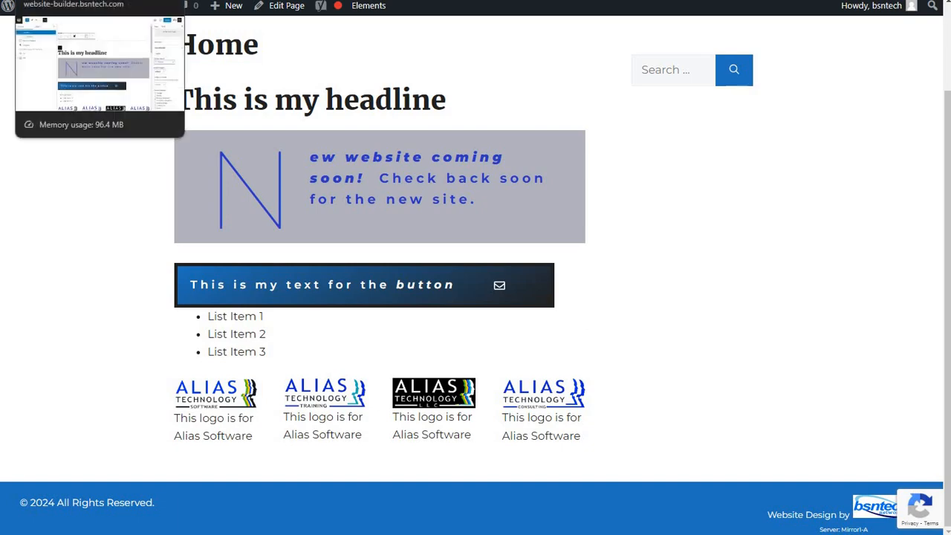
pyautogui.click(82, 1)
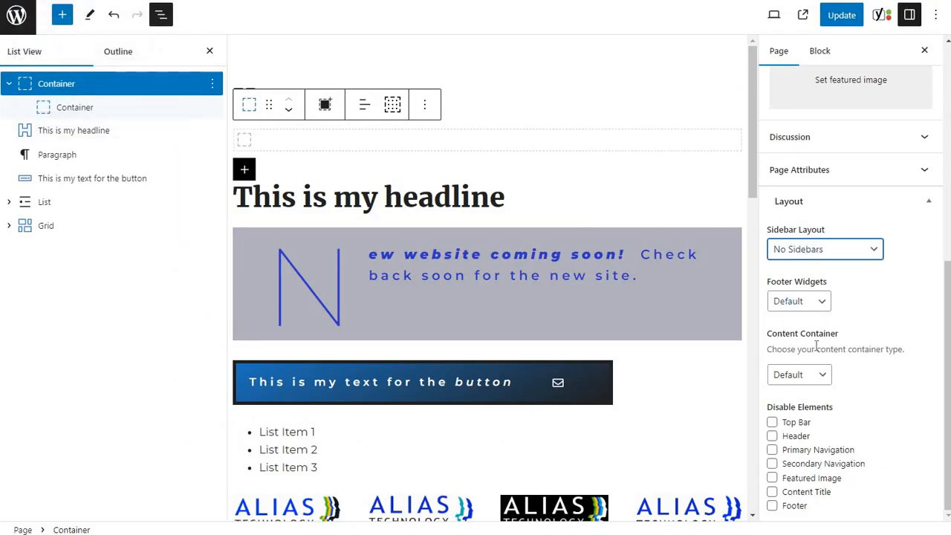
# Set the page's content container to Full Width and update the page.
pyautogui.click(786, 374)
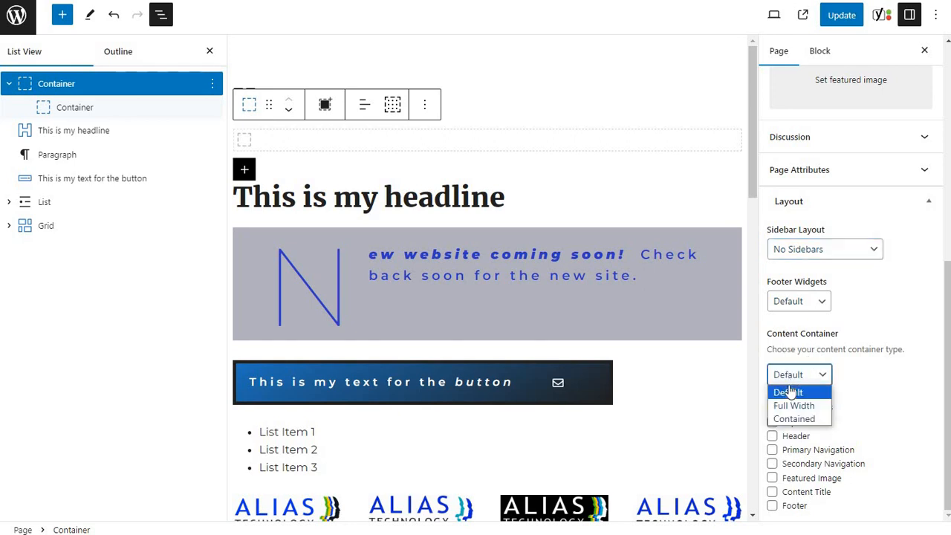
pyautogui.click(792, 407)
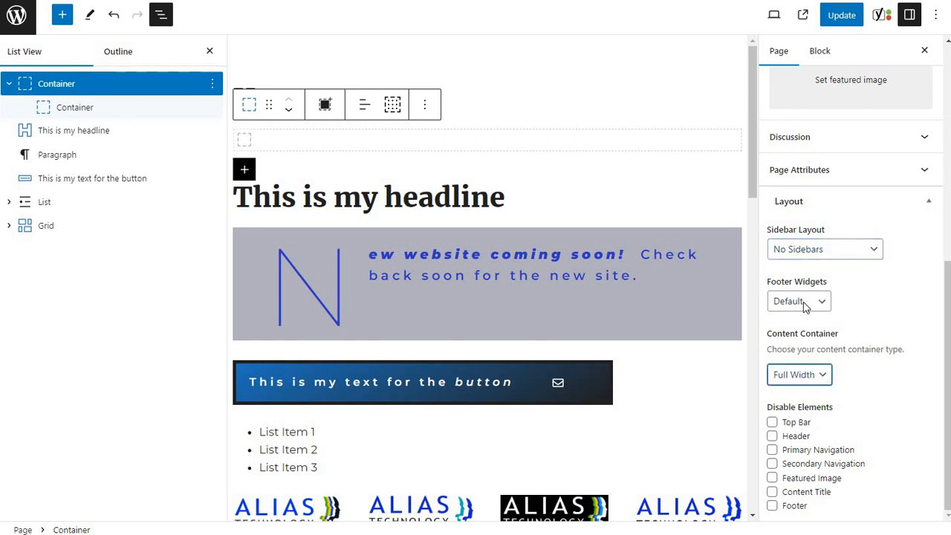
pyautogui.click(842, 17)
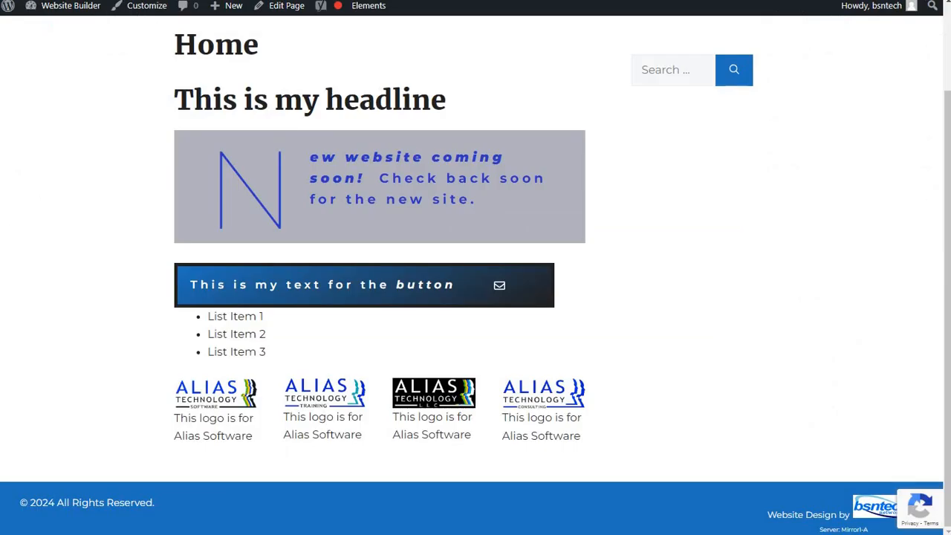
# Reload the published Home page and examine its layout from the header down to the footer.
pyautogui.press('F5')
pyautogui.scroll(2, 88, 133)
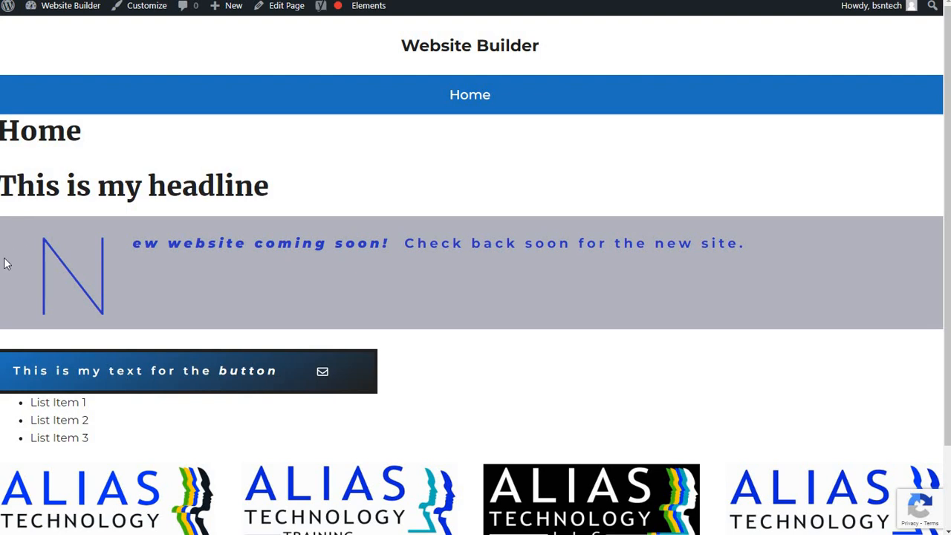
pyautogui.scroll(-1, 5, 264)
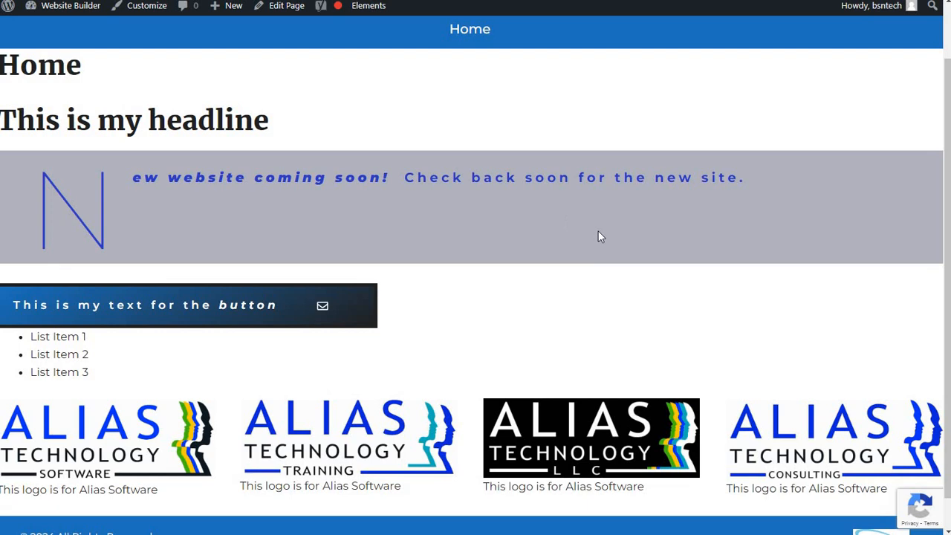
pyautogui.scroll(-1, 643, 257)
pyautogui.scroll(2, 643, 257)
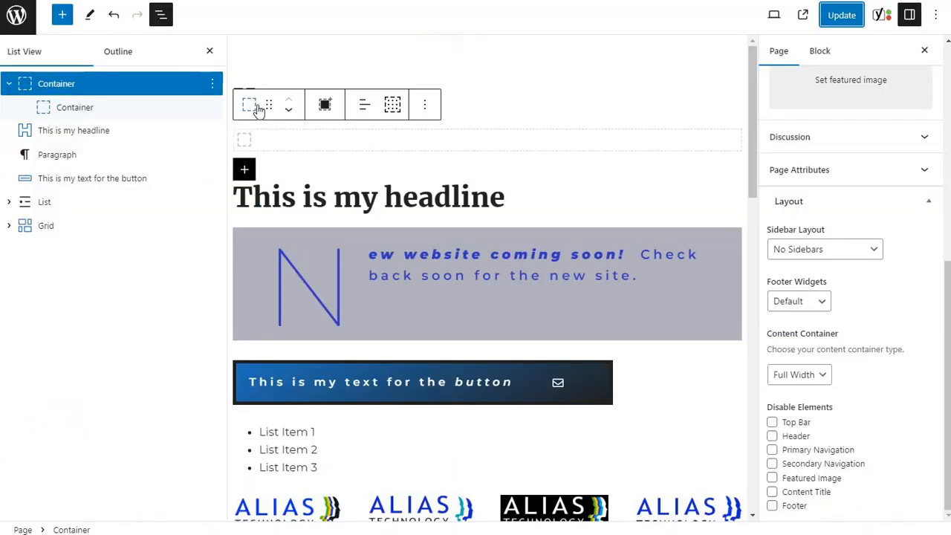
# Move the "This is my headline" block into the inner container and update the page.
pyautogui.click(69, 86)
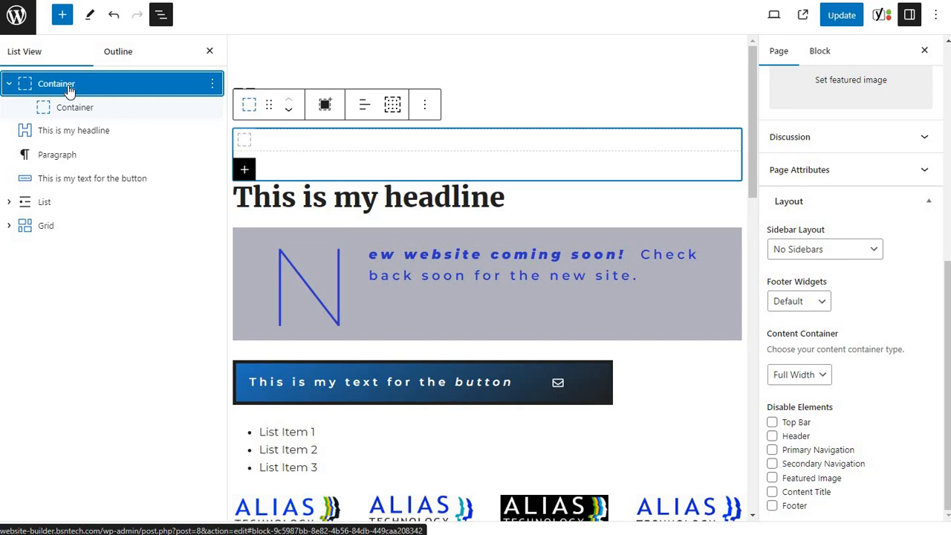
pyautogui.click(821, 53)
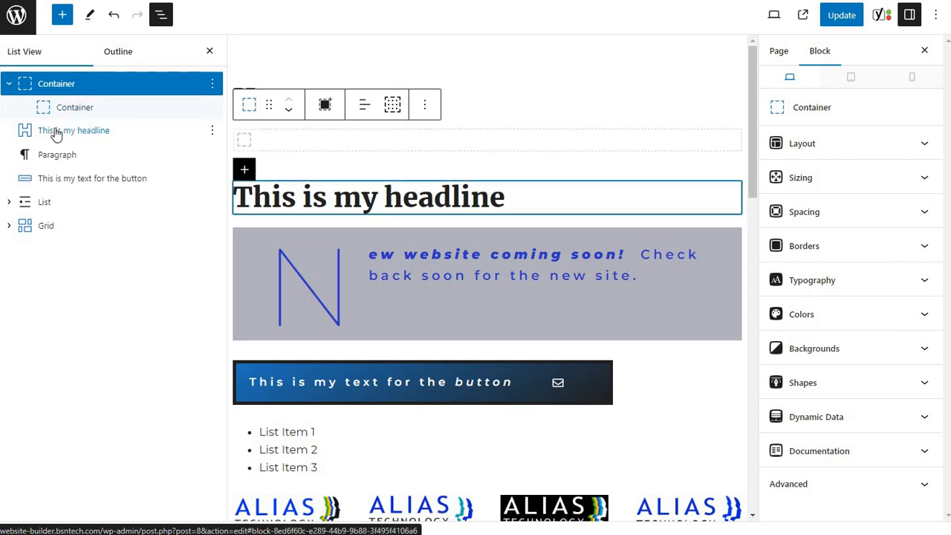
pyautogui.moveTo(47, 137); pyautogui.dragTo(71, 120)
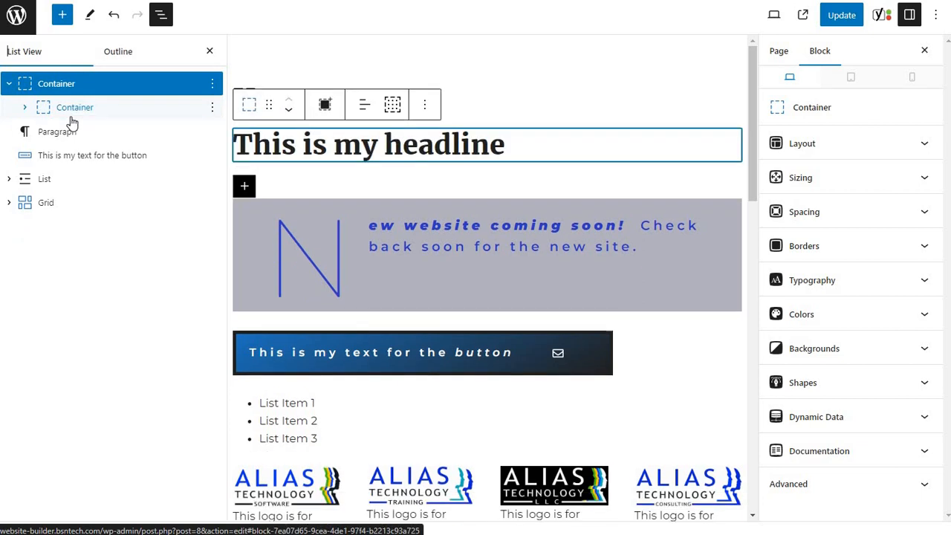
pyautogui.click(25, 109)
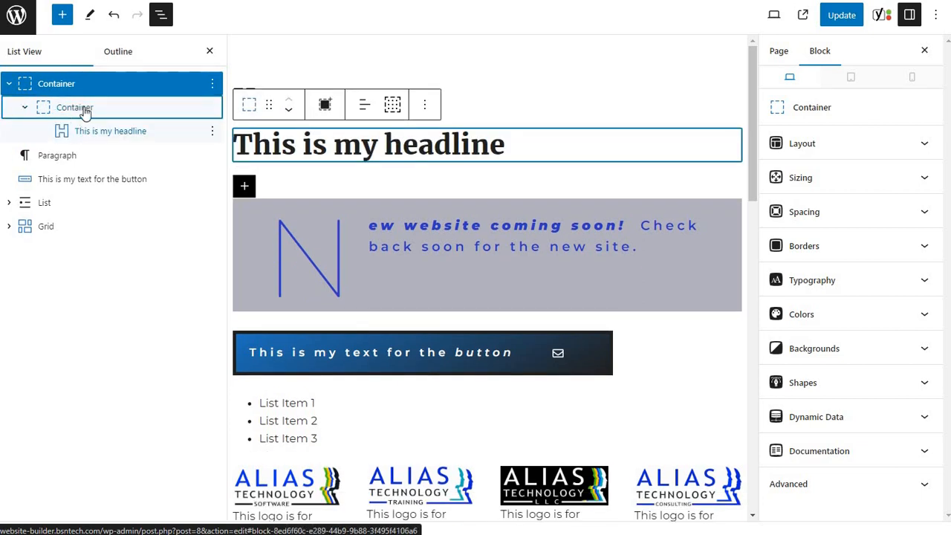
pyautogui.click(850, 18)
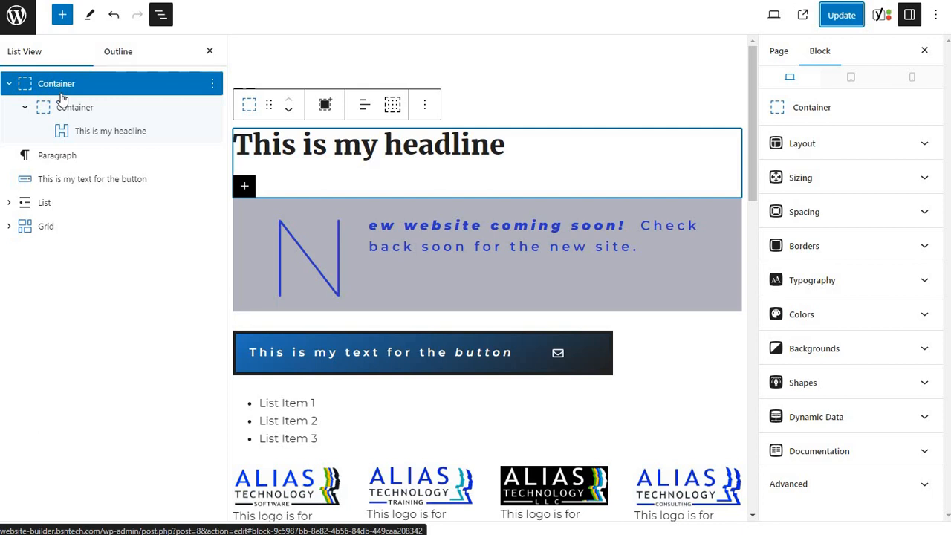
# Make the inner container use the global max width, update the page and check the headline on the published page.
pyautogui.click(65, 109)
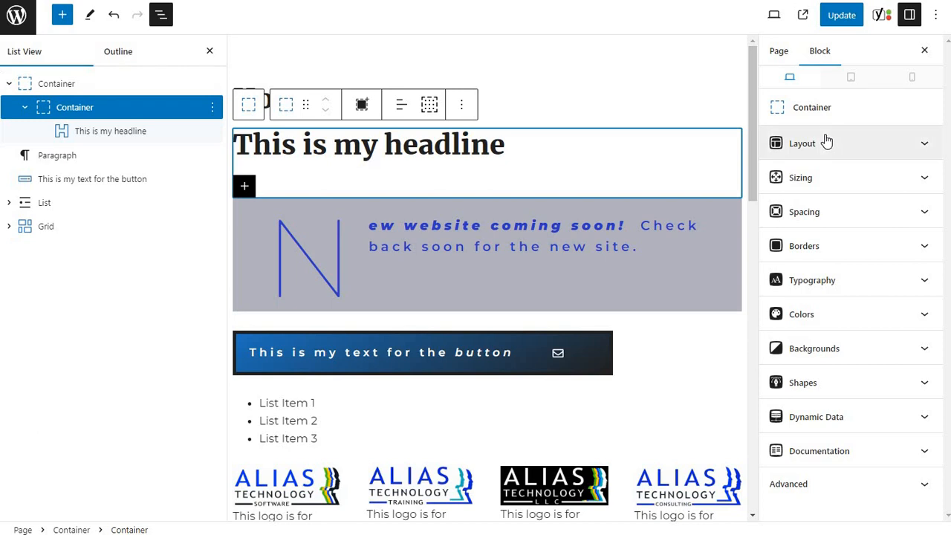
pyautogui.click(824, 178)
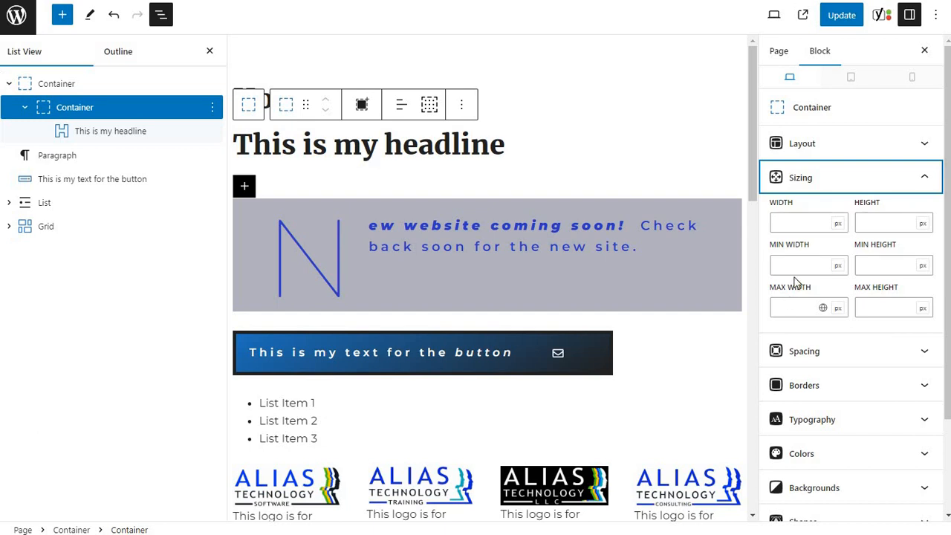
pyautogui.click(823, 313)
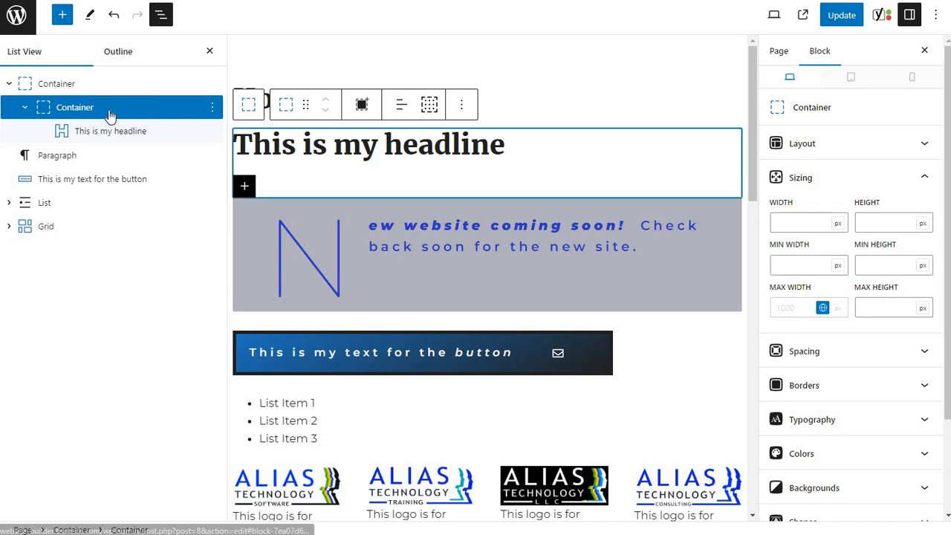
pyautogui.click(838, 20)
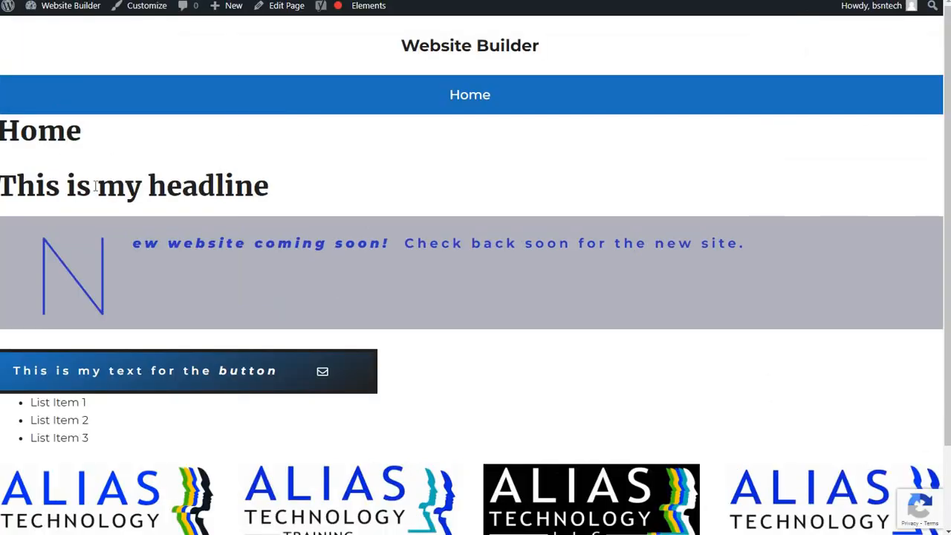
pyautogui.moveTo(269, 187); pyautogui.dragTo(45, 186)
pyautogui.click(79, 48)
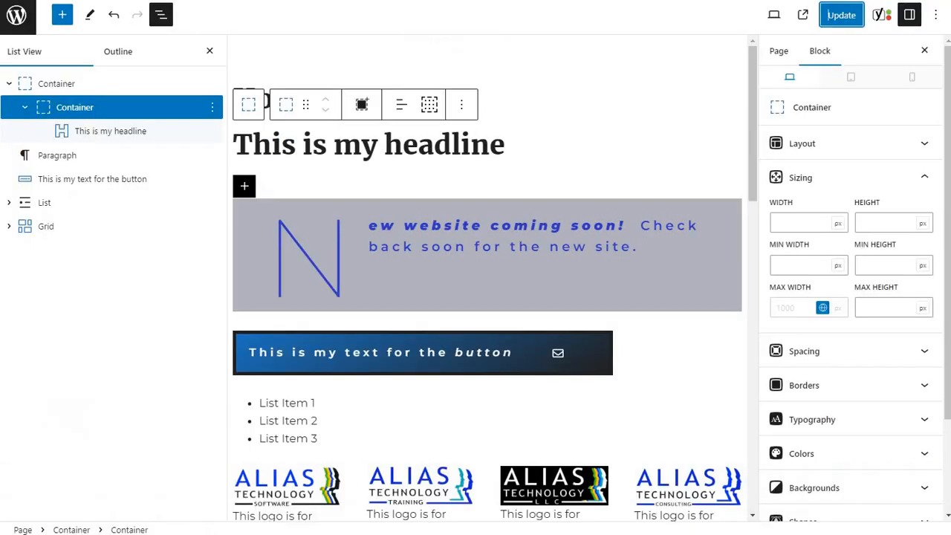
# Set the inner container's left and right margins to auto and update the page.
pyautogui.click(835, 351)
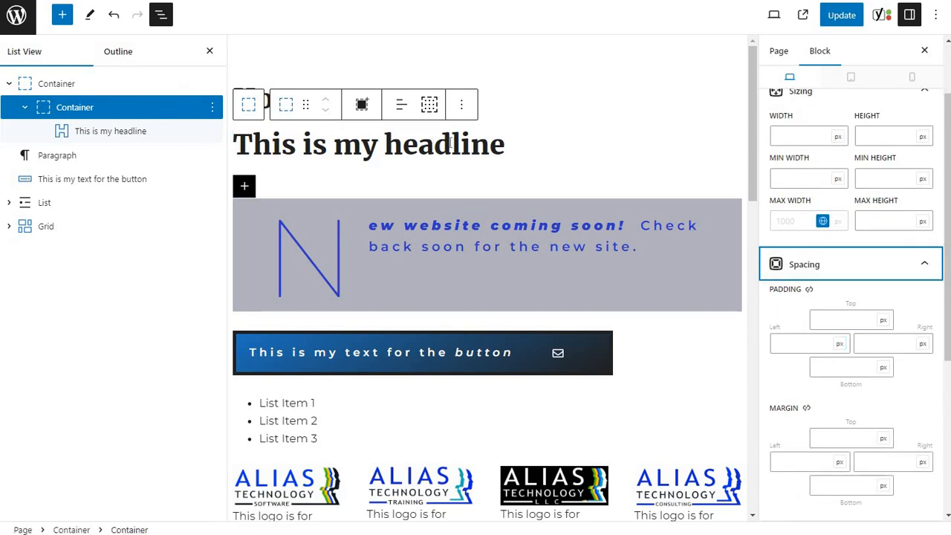
pyautogui.click(793, 464)
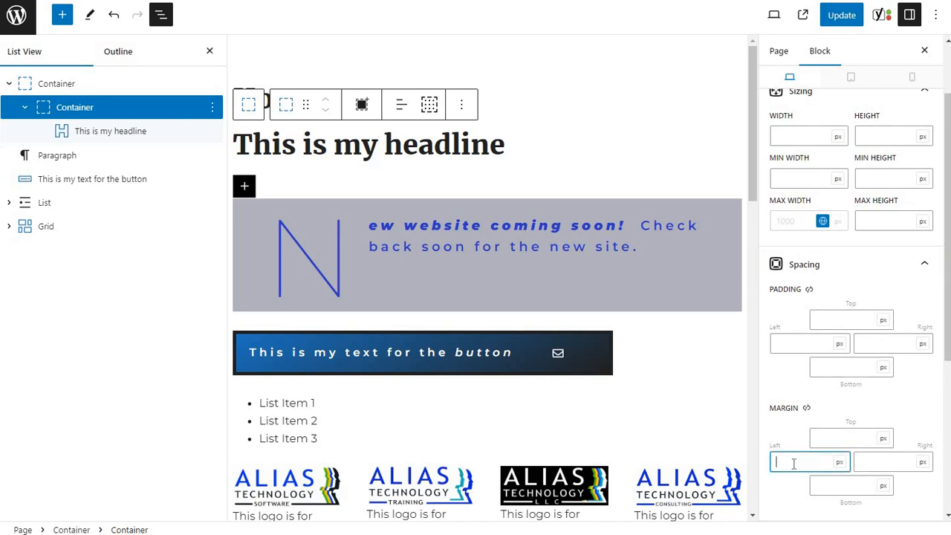
pyautogui.write('auto')
pyautogui.click(878, 462)
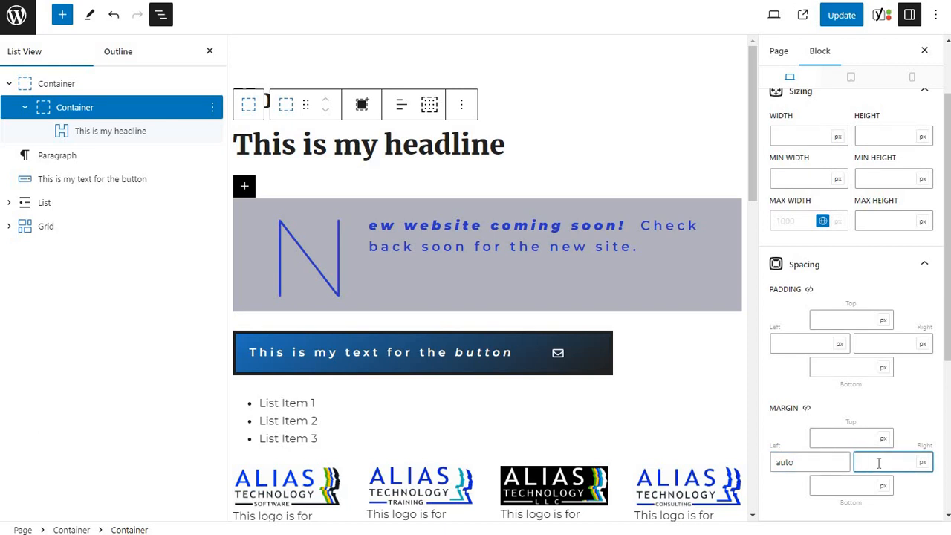
pyautogui.write('auto')
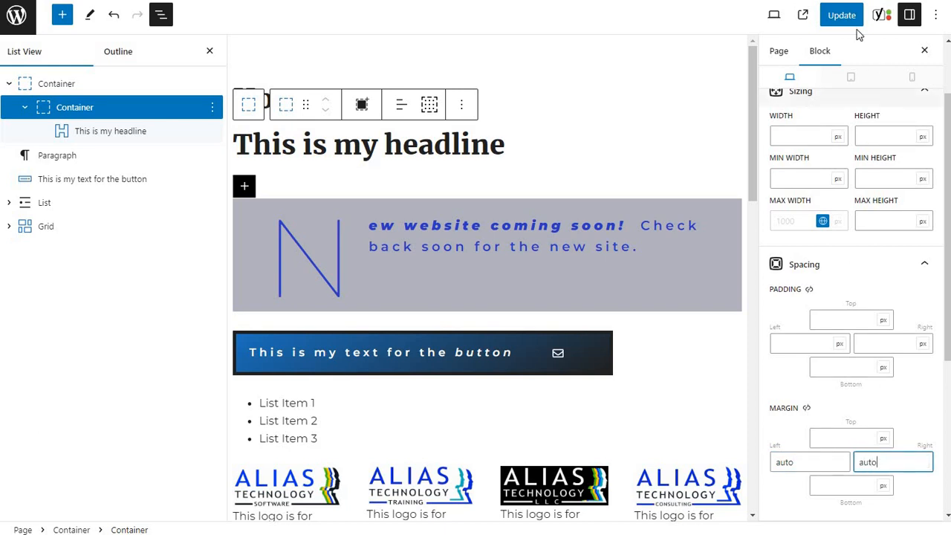
pyautogui.click(842, 16)
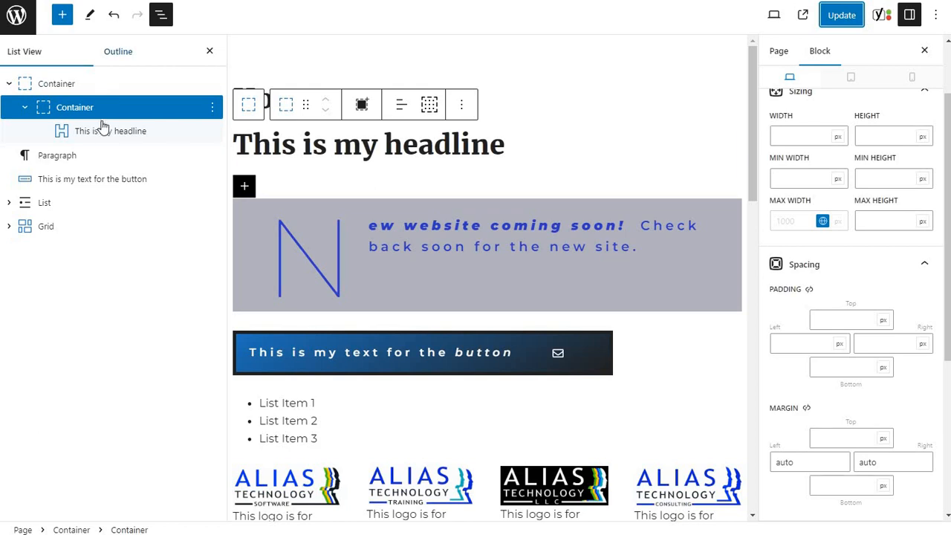
# Move the Paragraph block into the inner container below the headline and update the page.
pyautogui.click(66, 161)
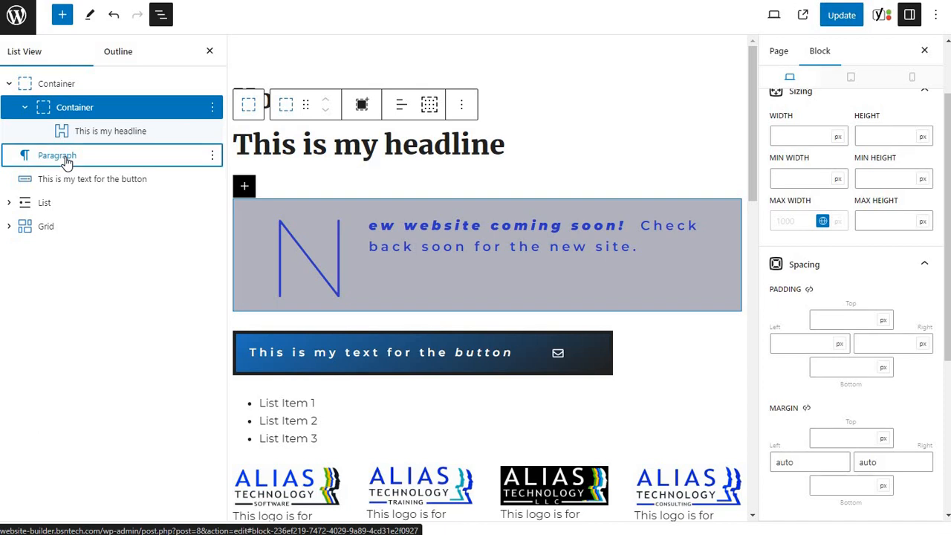
pyautogui.moveTo(66, 161)
pyautogui.mouseDown()
pyautogui.moveTo(97, 144)
pyautogui.moveTo(82, 162)
pyautogui.mouseUp()
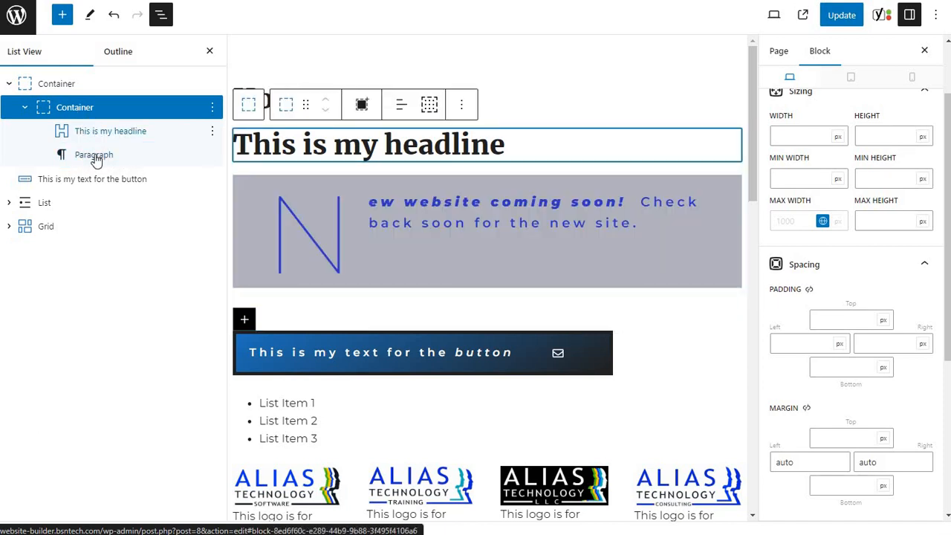
pyautogui.click(830, 18)
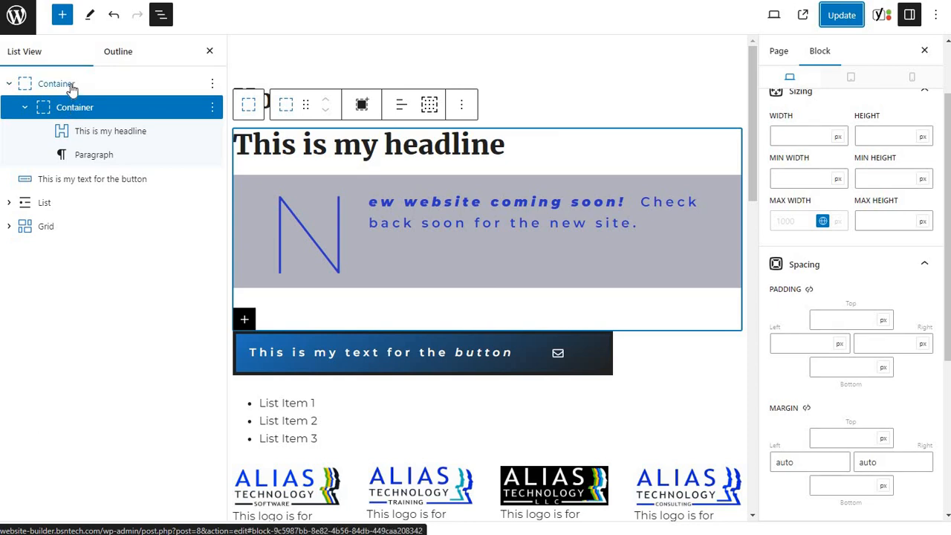
# Give the outer container the dark var(--contrast) background color.
pyautogui.click(71, 87)
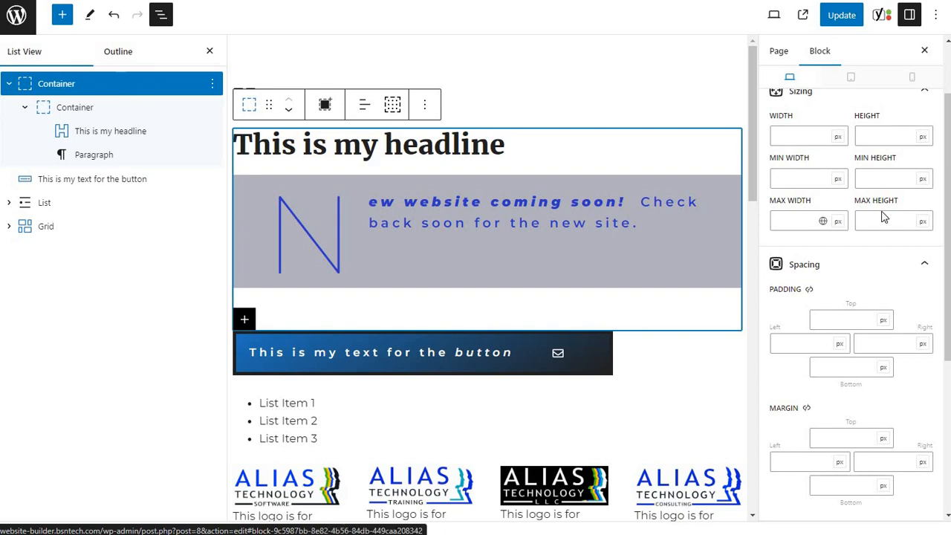
pyautogui.scroll(-1, 885, 264)
pyautogui.scroll(-4, 883, 267)
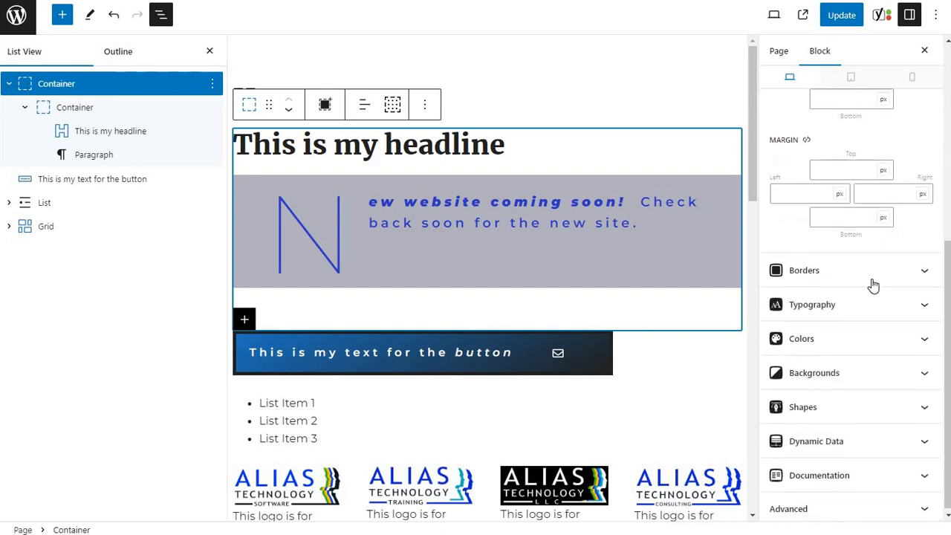
pyautogui.click(838, 372)
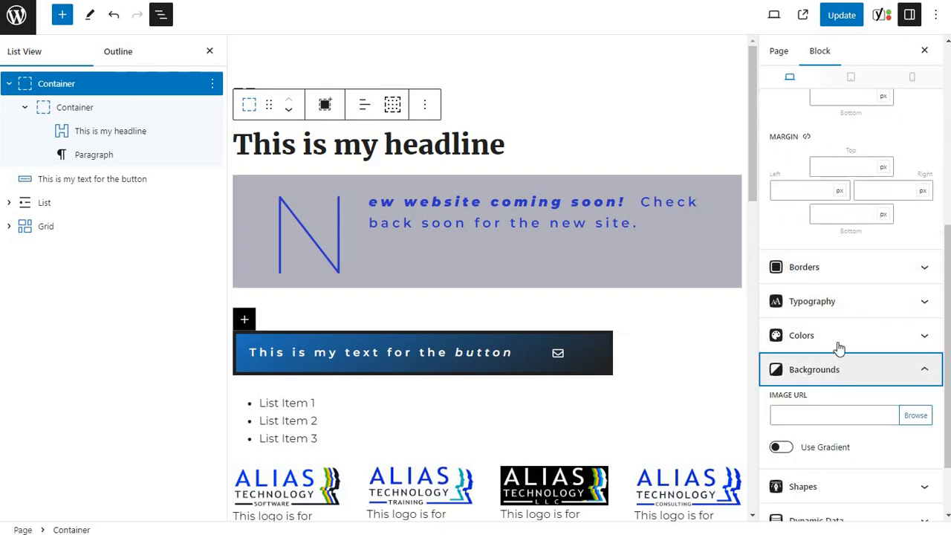
pyautogui.scroll(-2, 857, 341)
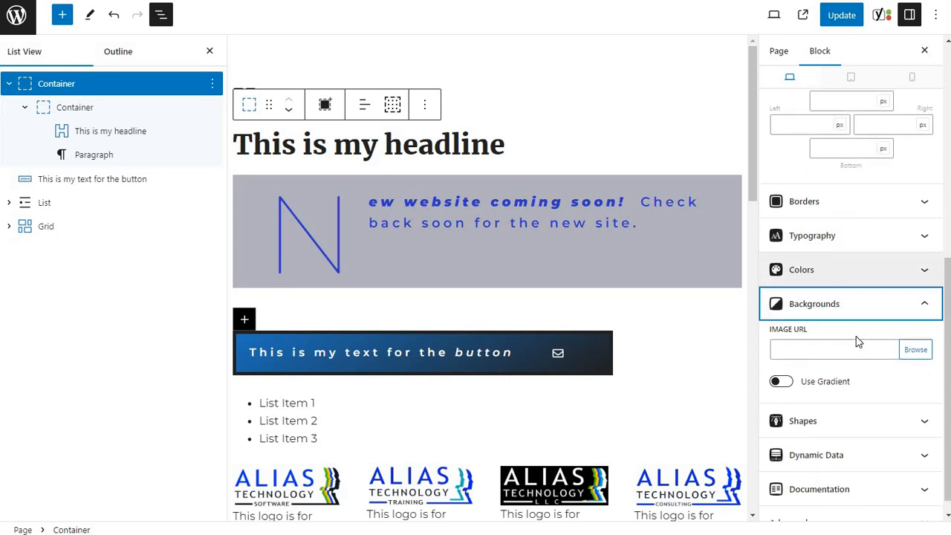
pyautogui.click(834, 264)
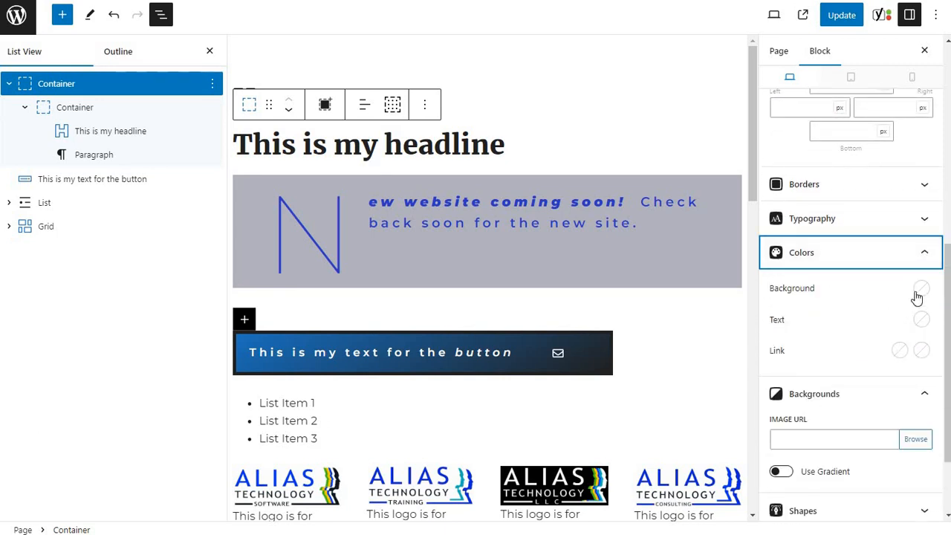
pyautogui.click(919, 291)
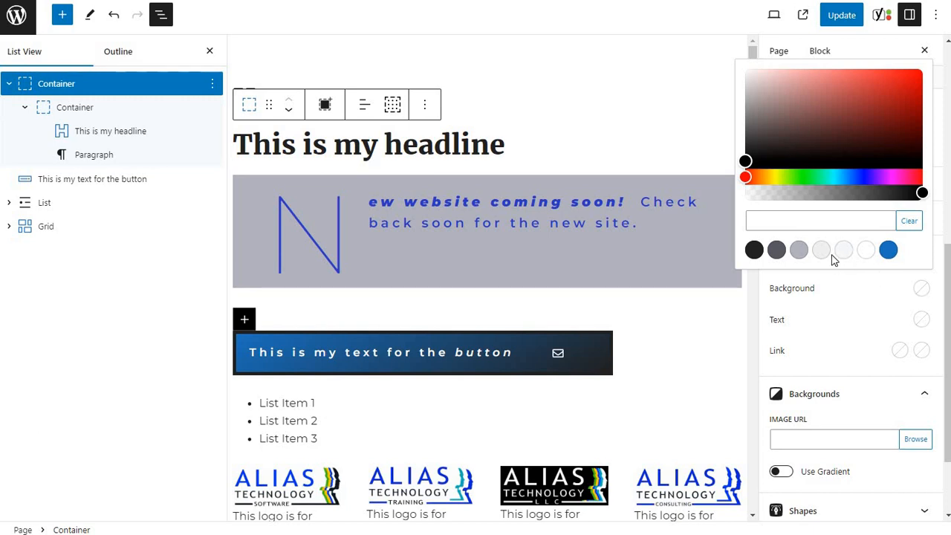
pyautogui.click(754, 250)
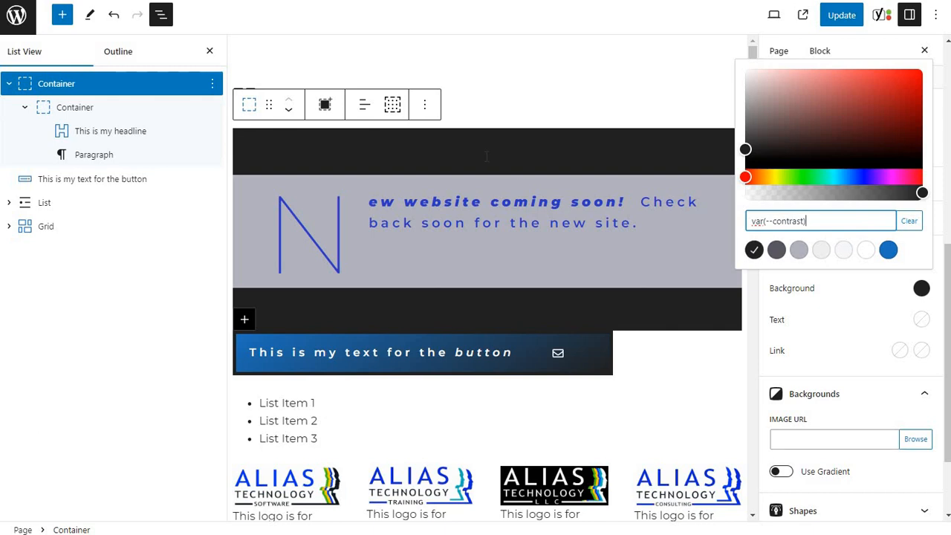
# Set the text color of the "This is my headline" block to white and update the page.
pyautogui.click(131, 132)
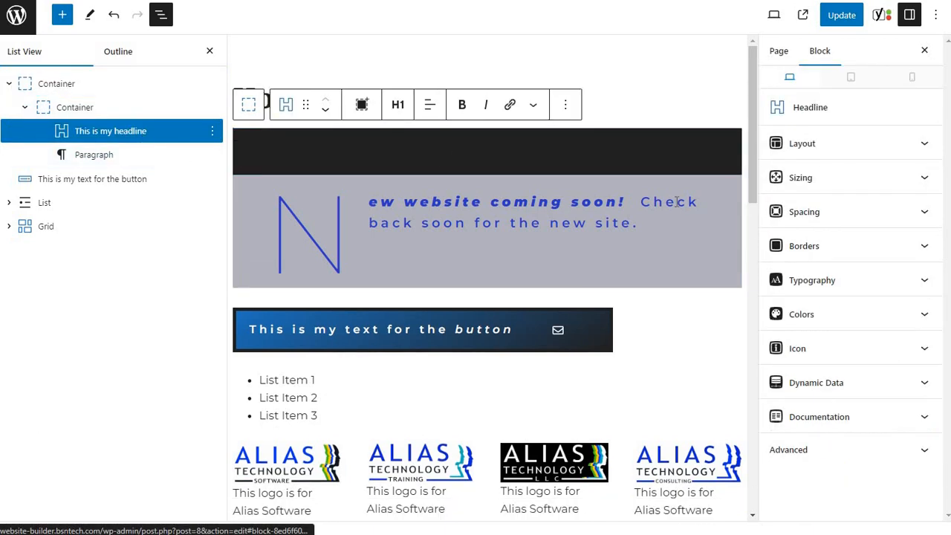
pyautogui.click(813, 315)
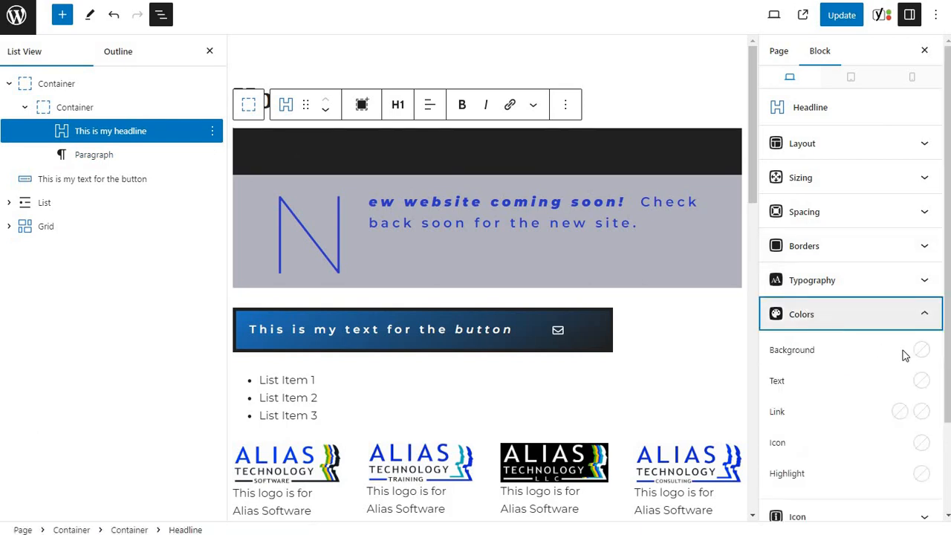
pyautogui.click(921, 379)
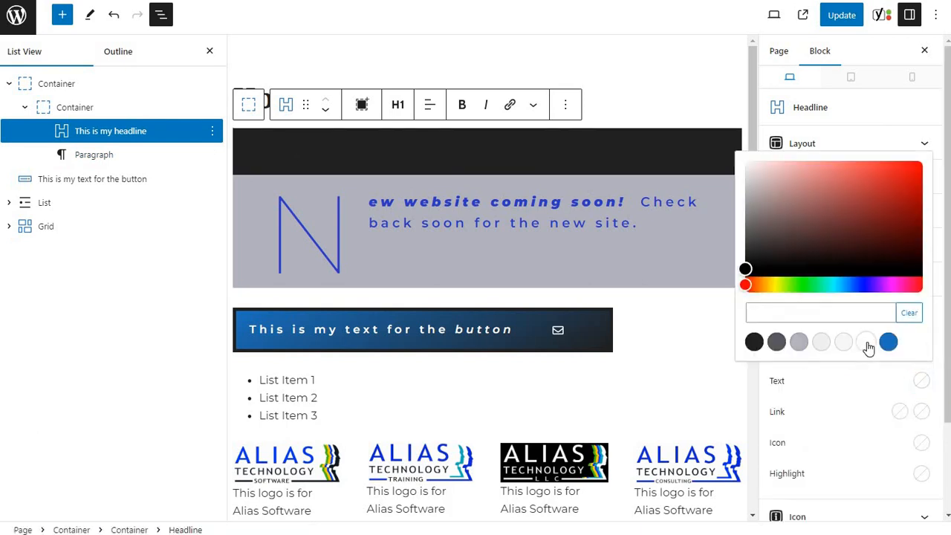
pyautogui.click(866, 342)
pyautogui.click(359, 143)
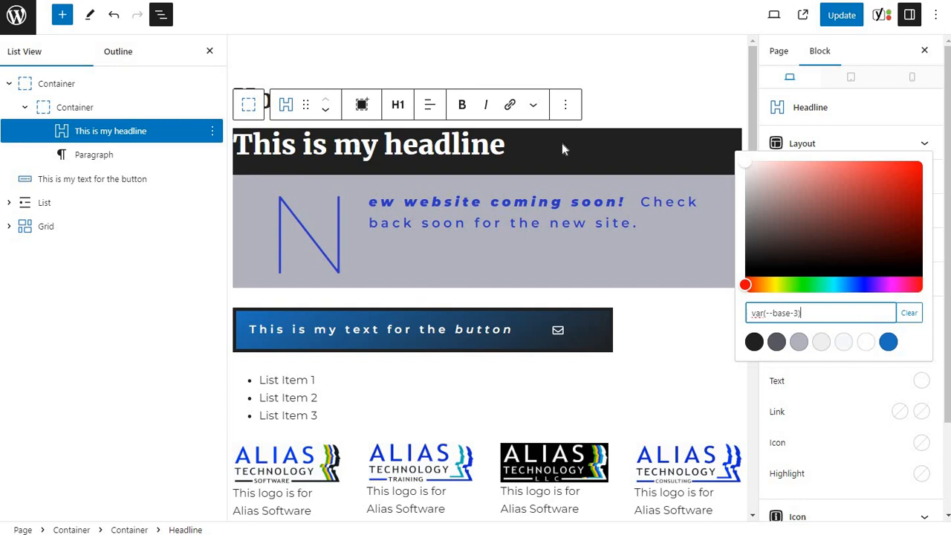
pyautogui.click(837, 17)
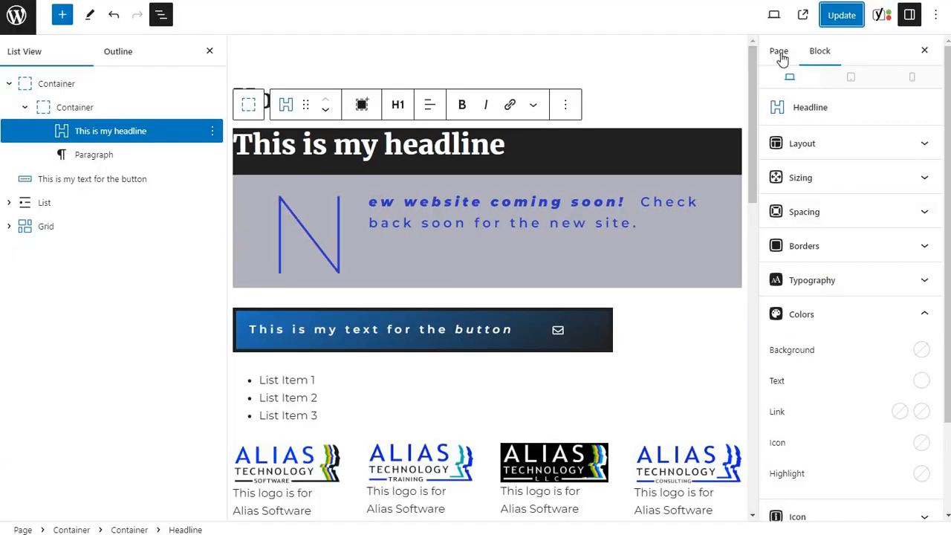
# Disable the Content Title element in the page's layout settings and update the page.
pyautogui.click(780, 51)
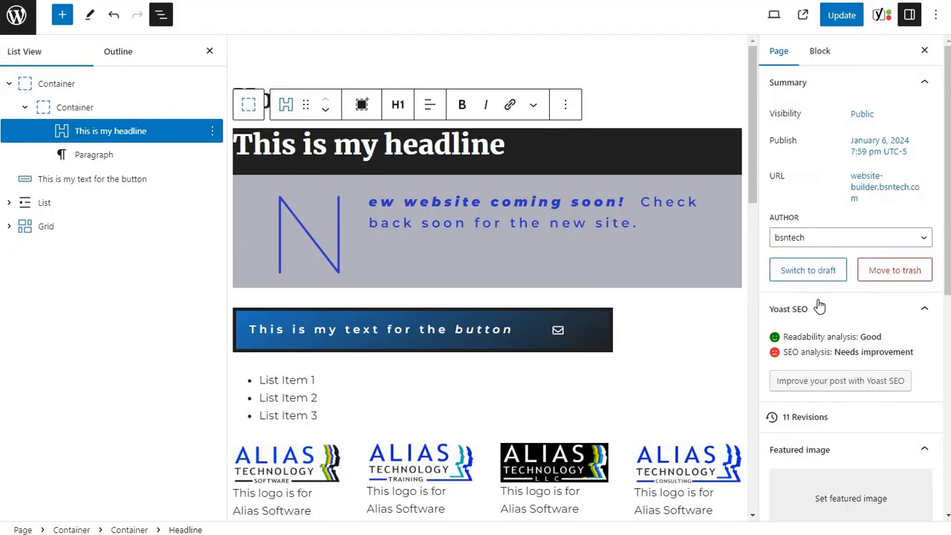
pyautogui.scroll(-6, 817, 308)
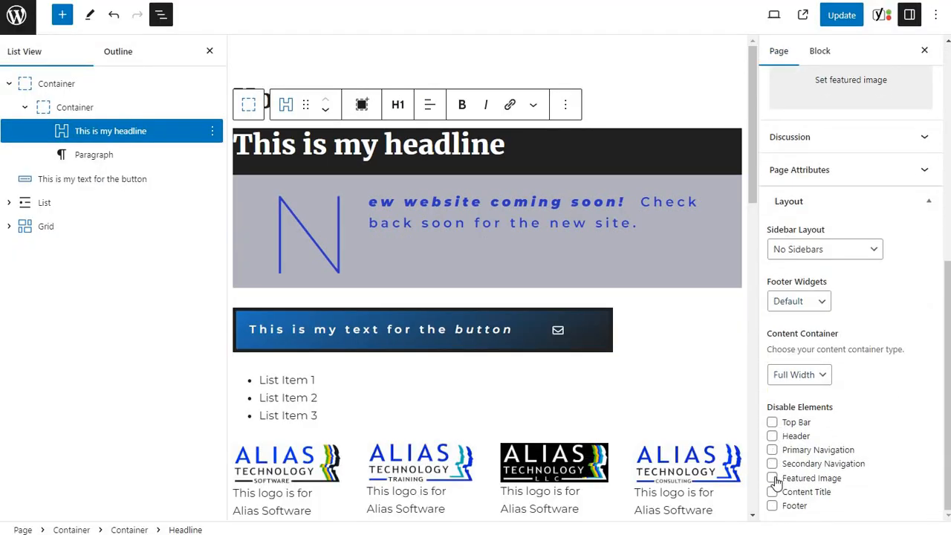
pyautogui.click(772, 494)
pyautogui.click(841, 15)
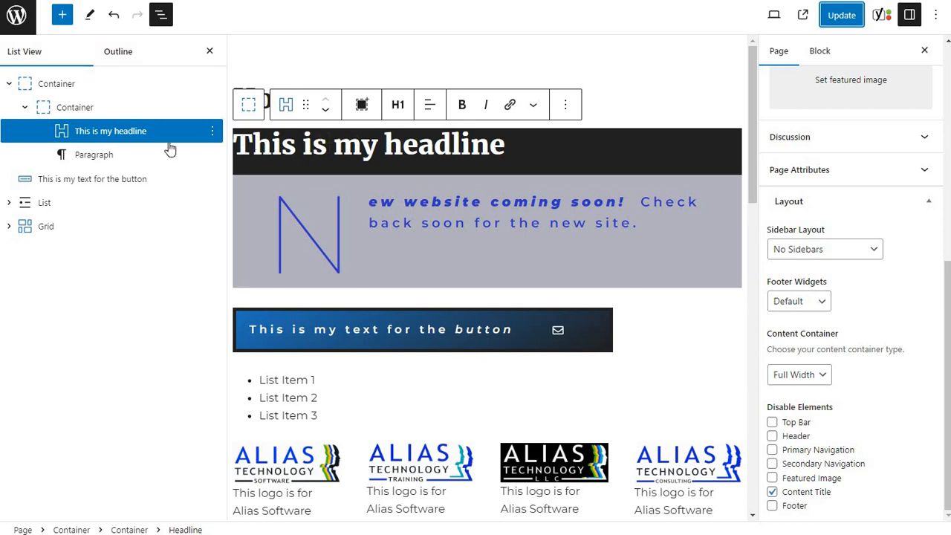
# Set the inner container's top and bottom padding to 150 px and update the page.
pyautogui.click(63, 110)
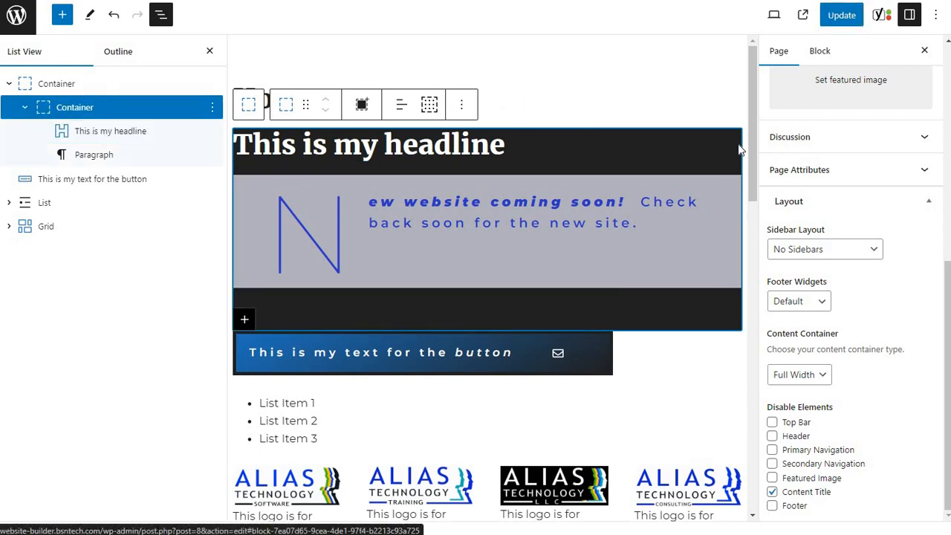
pyautogui.click(813, 59)
pyautogui.scroll(5, 840, 198)
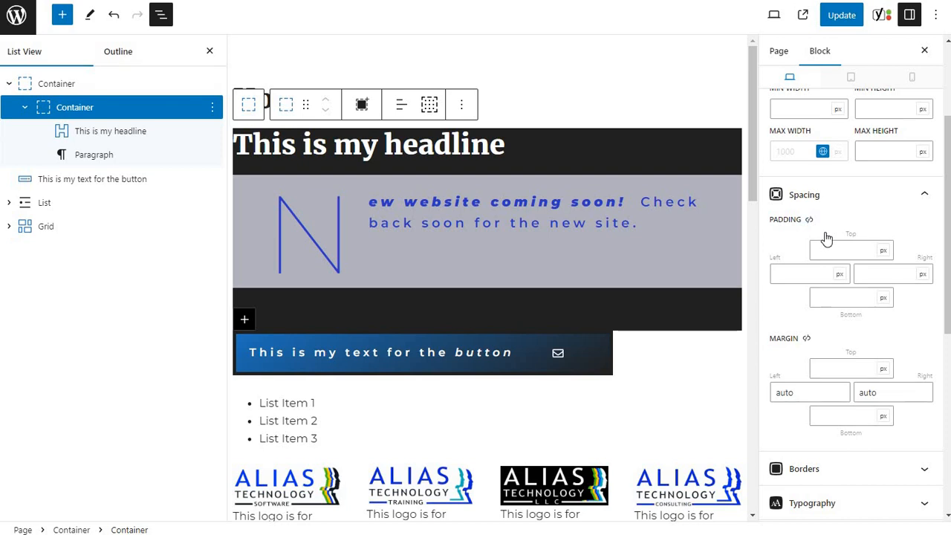
pyautogui.click(826, 251)
pyautogui.write('150')
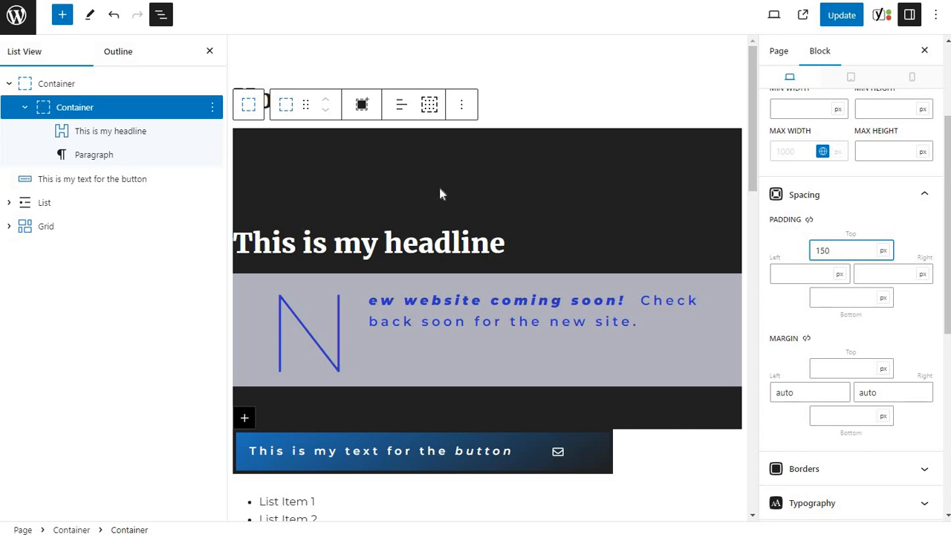
pyautogui.click(836, 298)
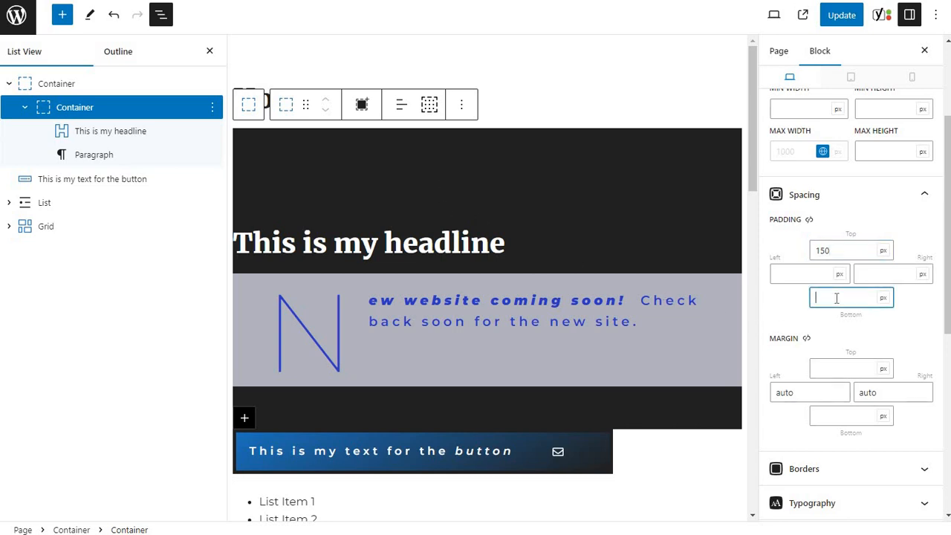
pyautogui.write('150')
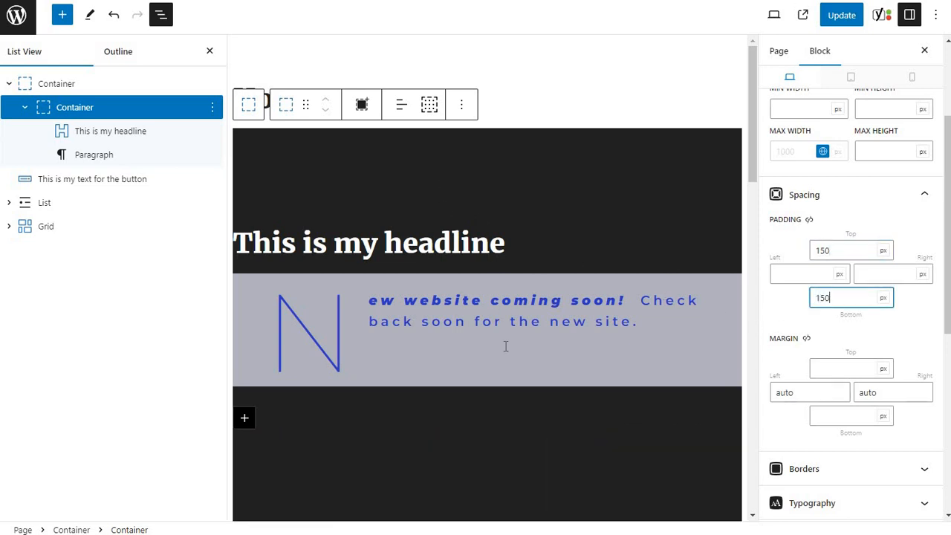
pyautogui.scroll(-3, 505, 346)
pyautogui.scroll(1, 505, 346)
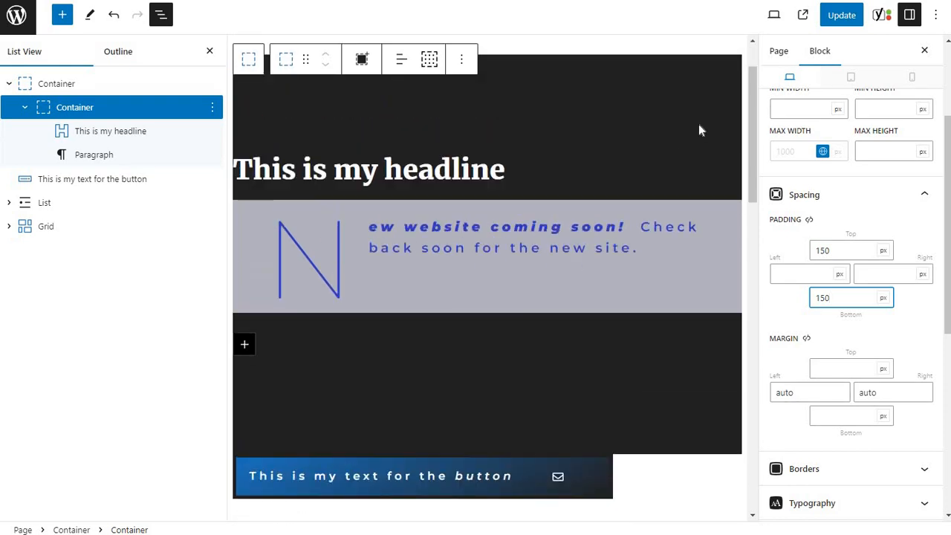
pyautogui.click(845, 17)
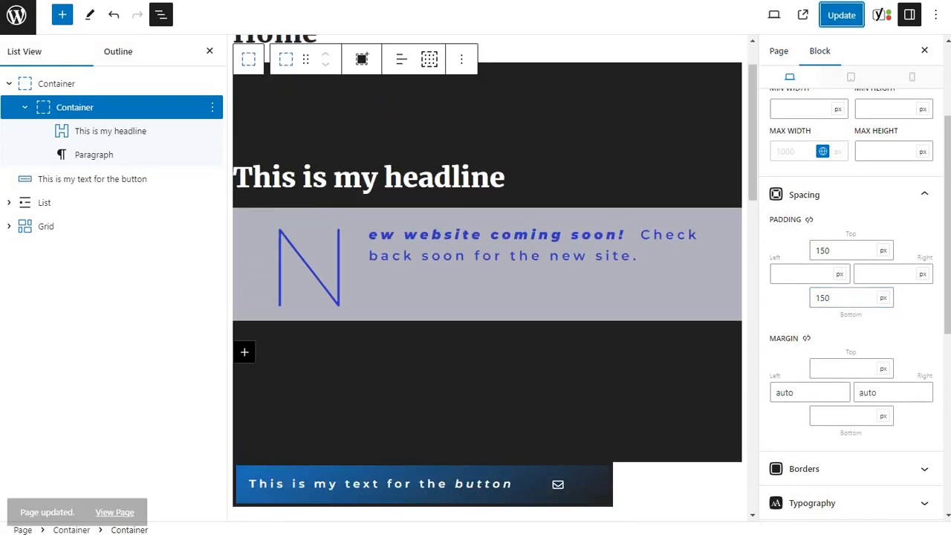
# Reload the published Home page and check the spacing above and below the headline section, then return to the editor.
pyautogui.hotkey('ctrl', 'Tab')
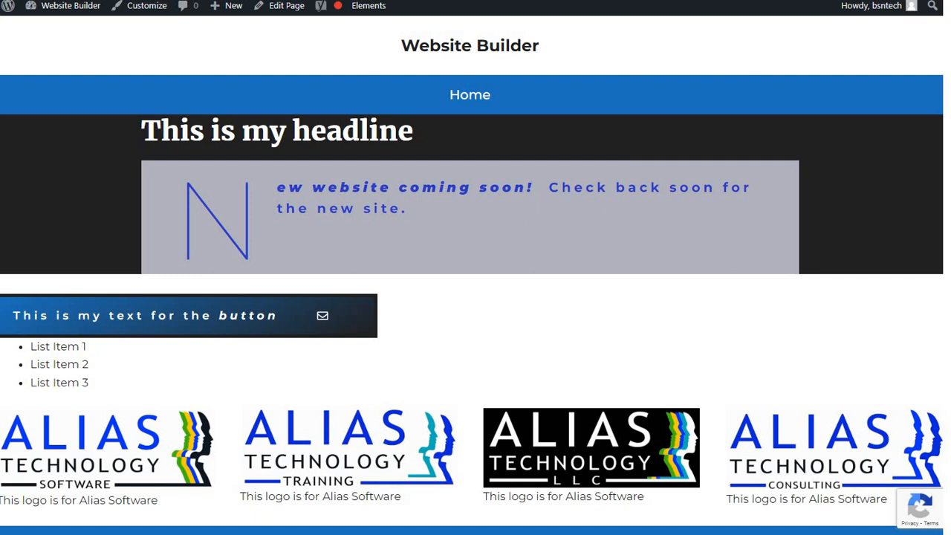
pyautogui.press('F5')
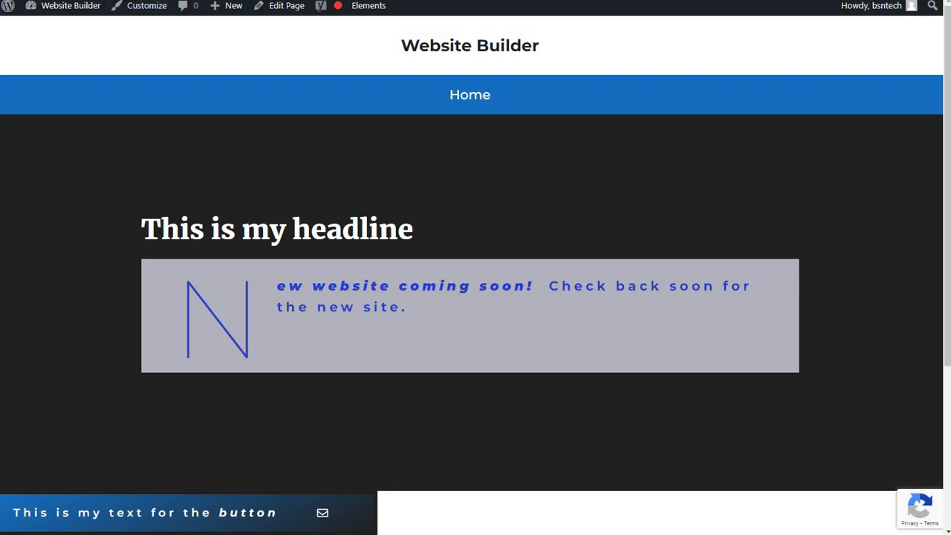
pyautogui.hotkey('ctrl', 'Tab')
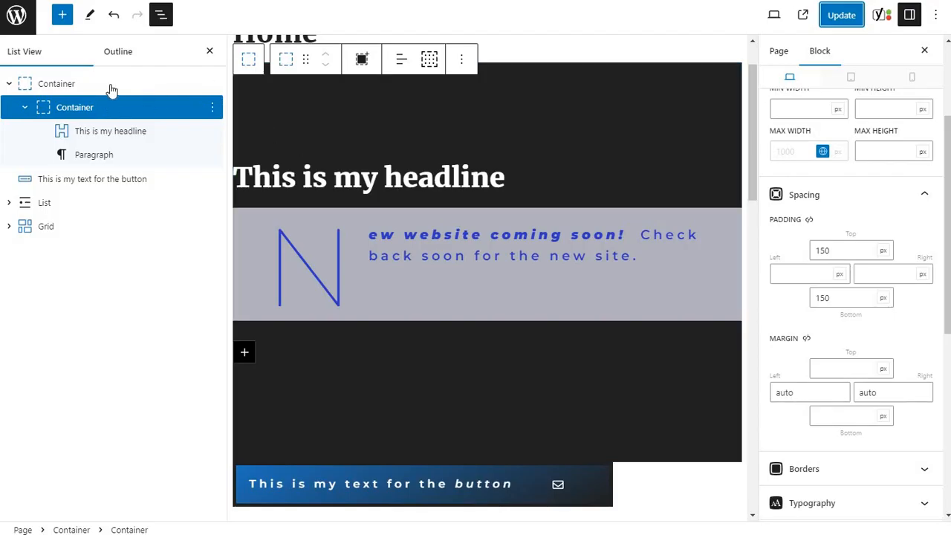
# Upload matrix-bg.jpg as the outer container's background image and update the page.
pyautogui.click(110, 93)
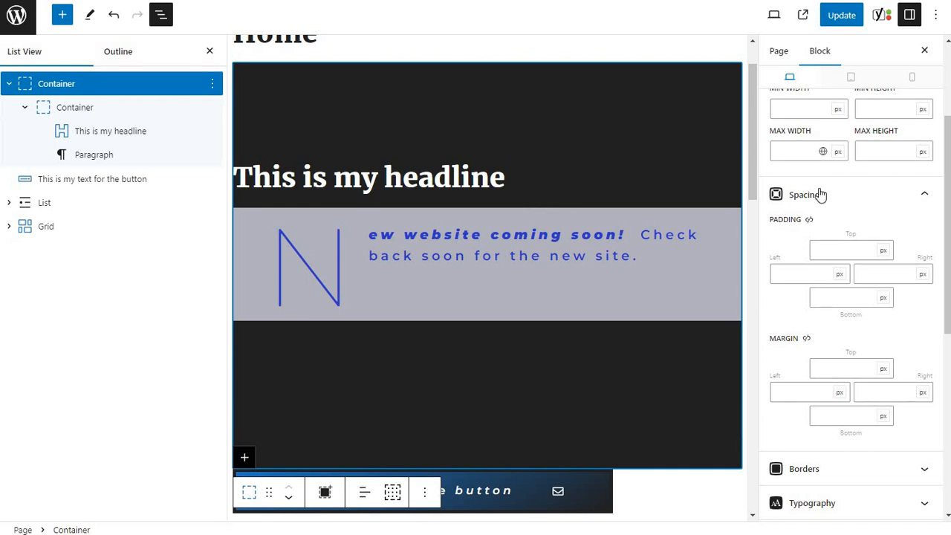
pyautogui.scroll(-5, 822, 192)
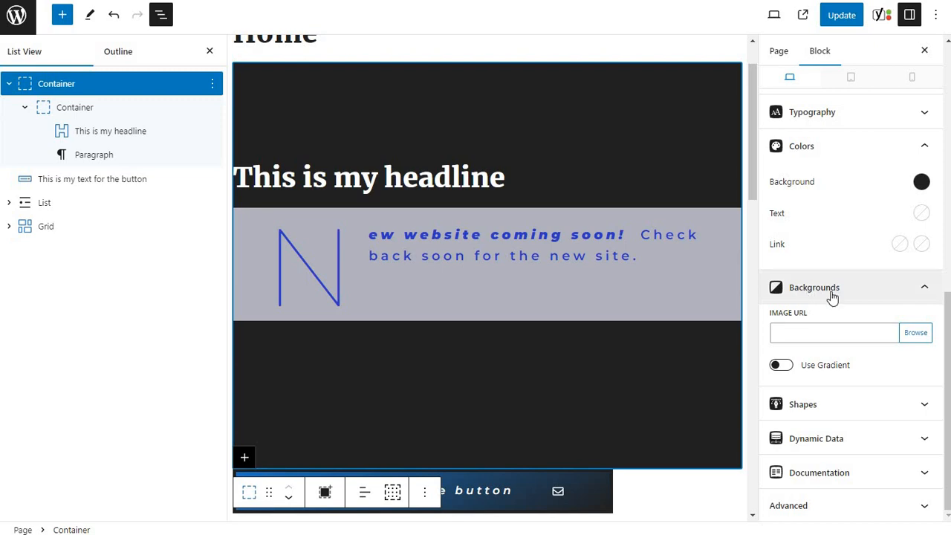
pyautogui.click(915, 334)
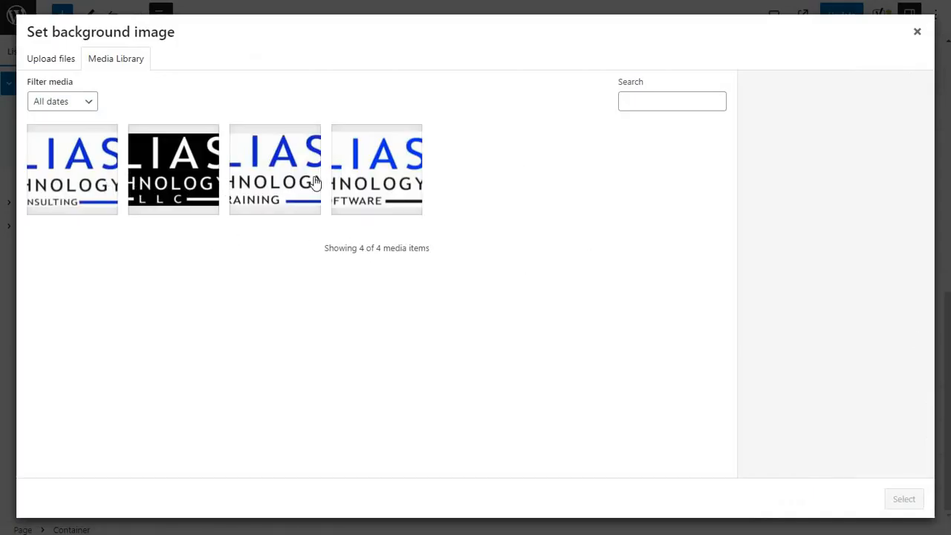
pyautogui.click(45, 59)
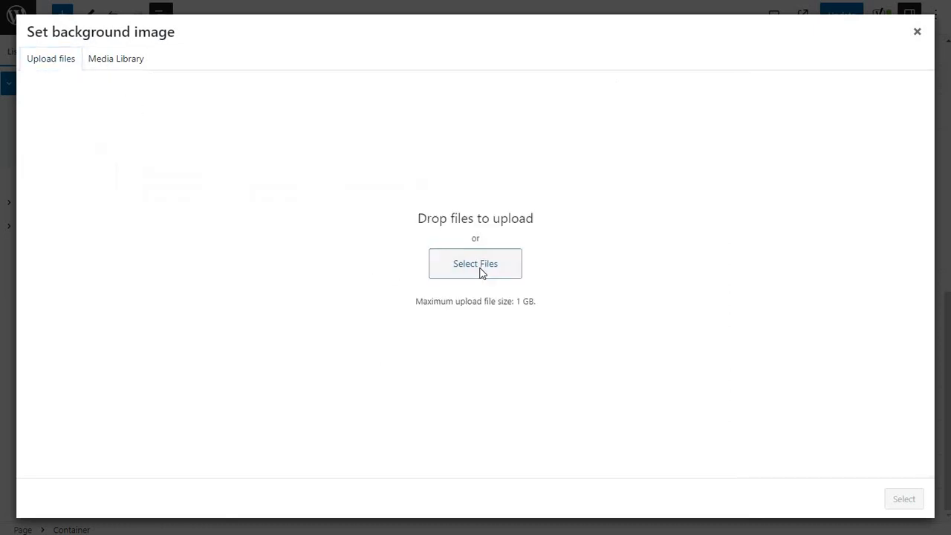
pyautogui.click(479, 272)
pyautogui.doubleClick(197, 51)
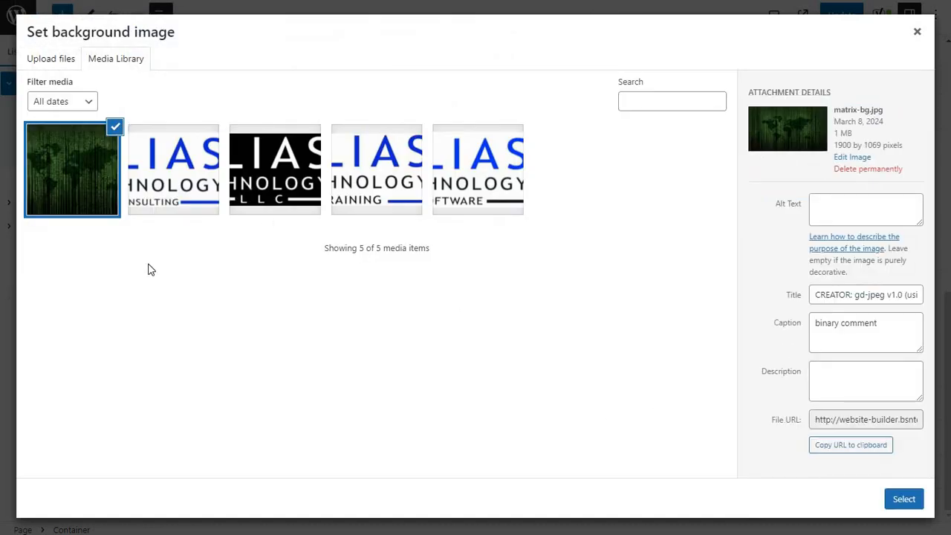
pyautogui.click(900, 498)
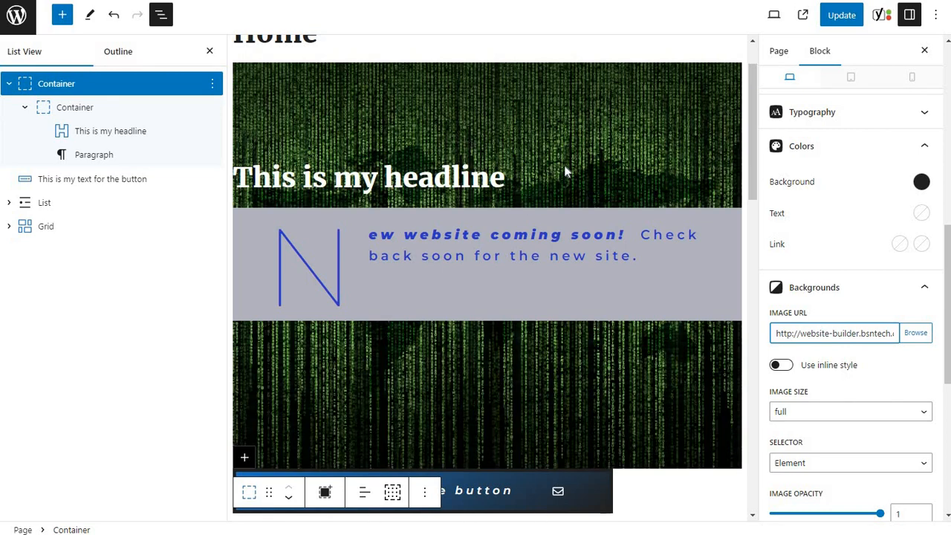
pyautogui.click(841, 16)
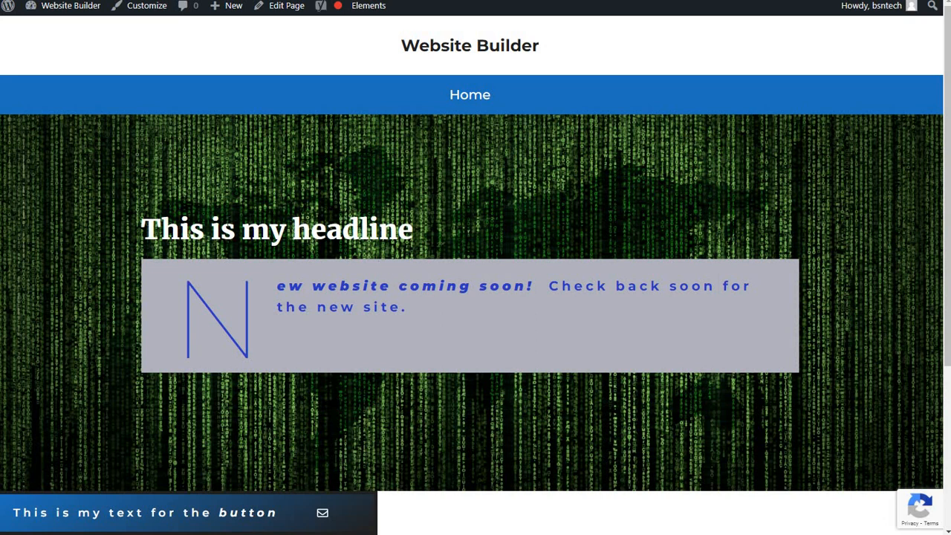
# Check the headline and paragraph against the background image on the published Home page.
pyautogui.moveTo(179, 230); pyautogui.dragTo(359, 231)
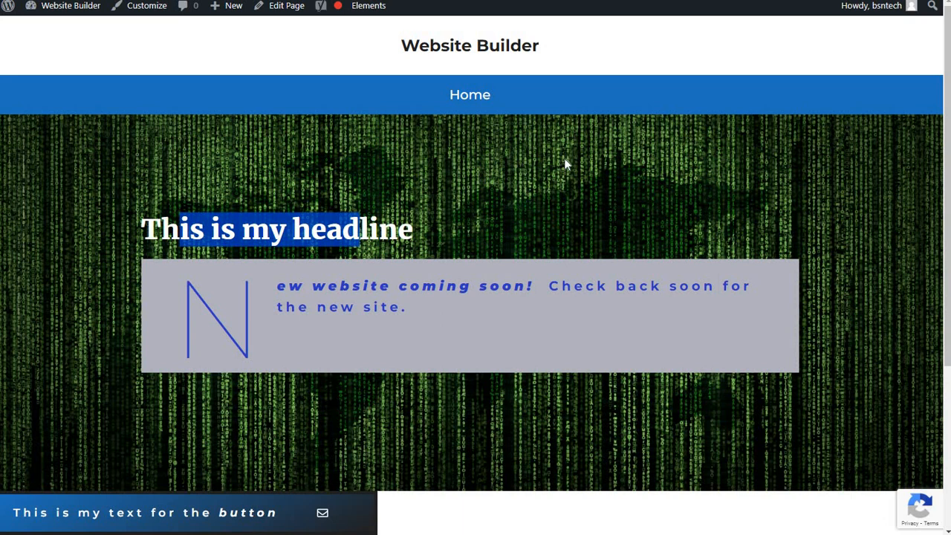
pyautogui.moveTo(276, 288); pyautogui.dragTo(247, 315)
pyautogui.click(346, 308)
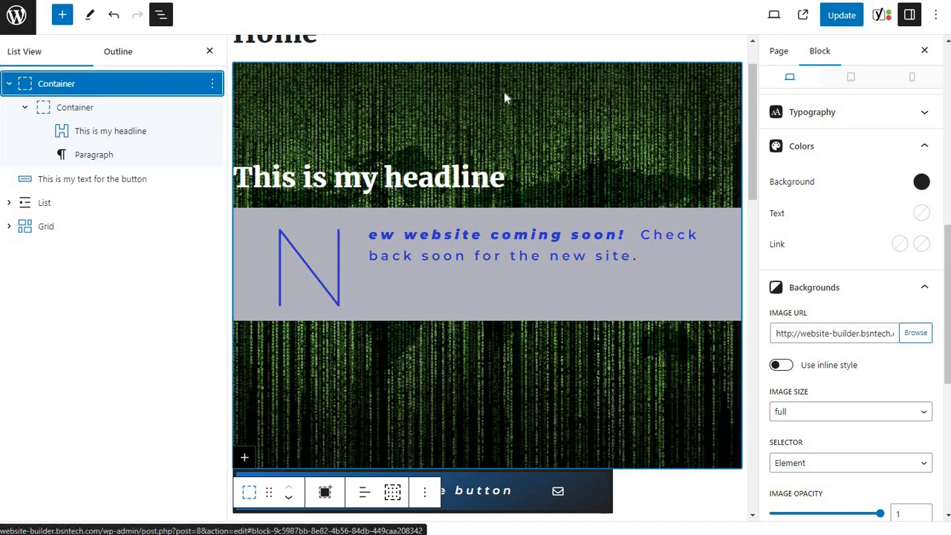
# Set the outer container's height to 75 with vh as the unit and update the page.
pyautogui.scroll(5, 851, 197)
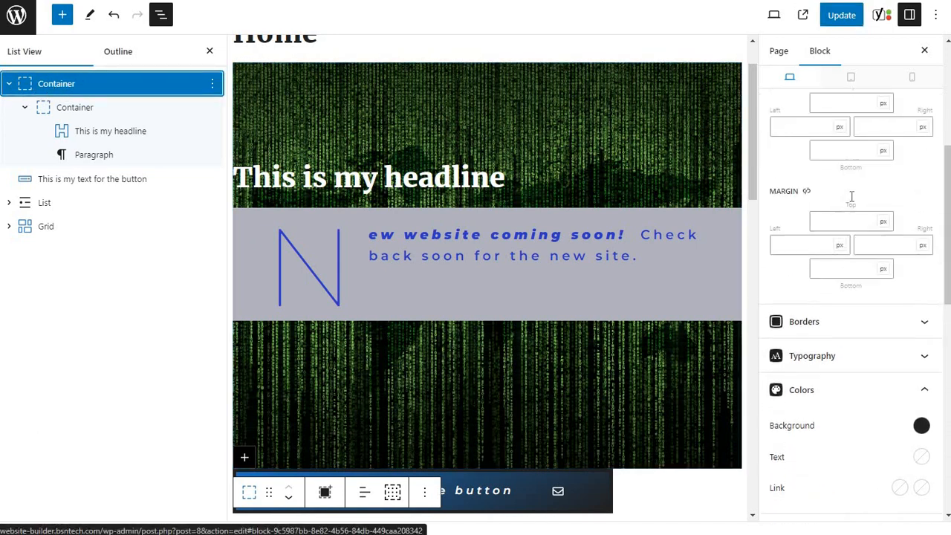
pyautogui.scroll(4, 851, 197)
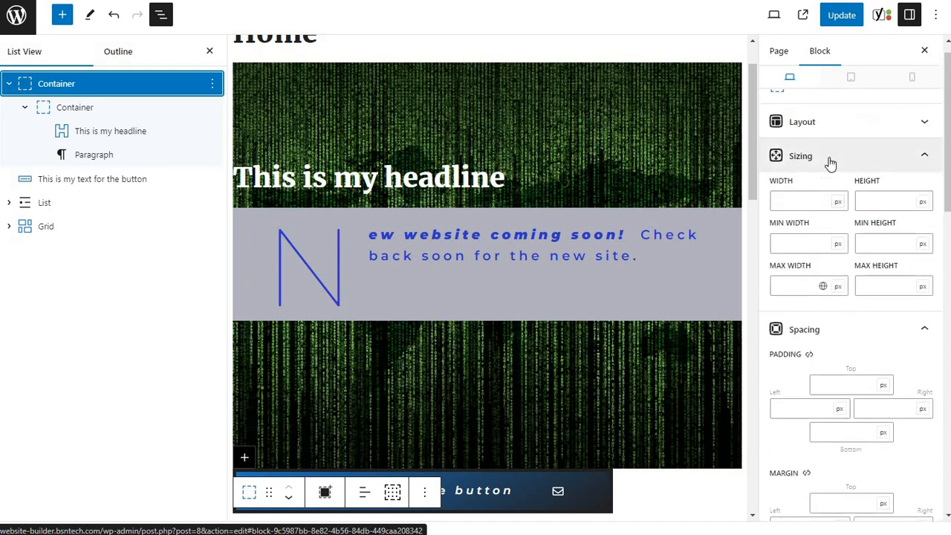
pyautogui.click(893, 201)
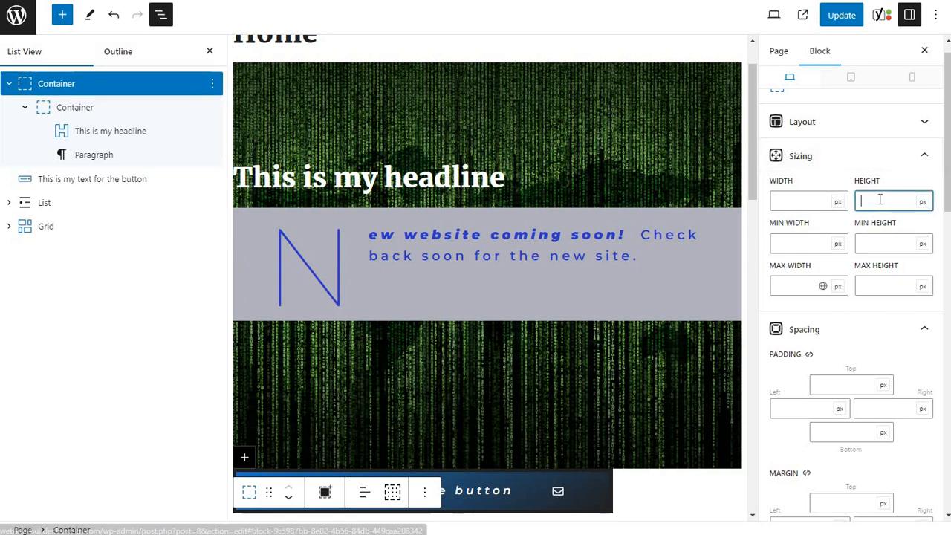
pyautogui.click(922, 203)
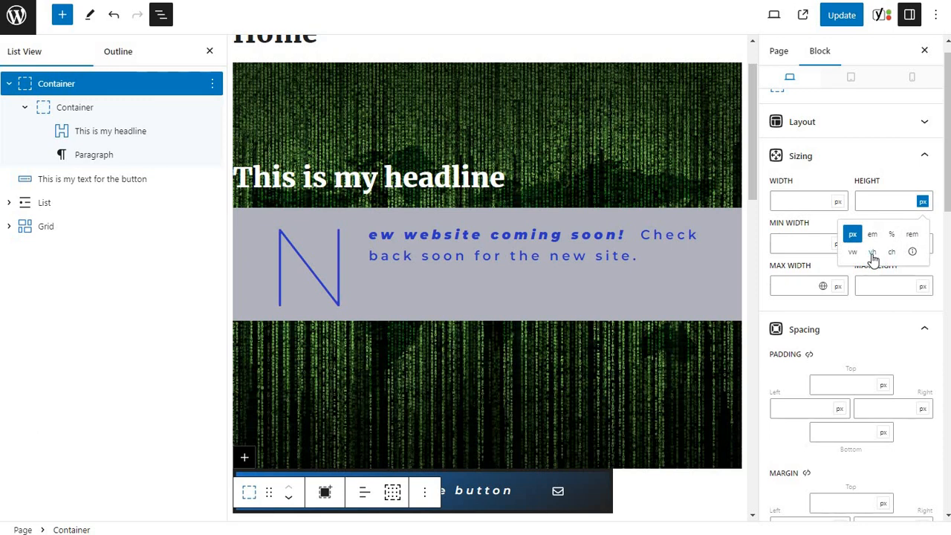
pyautogui.click(873, 253)
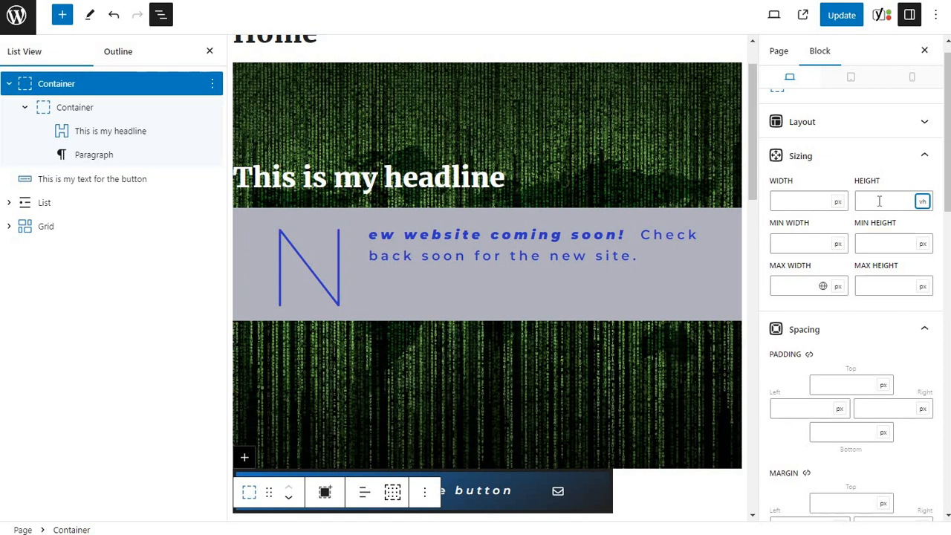
pyautogui.click(879, 201)
pyautogui.write('75')
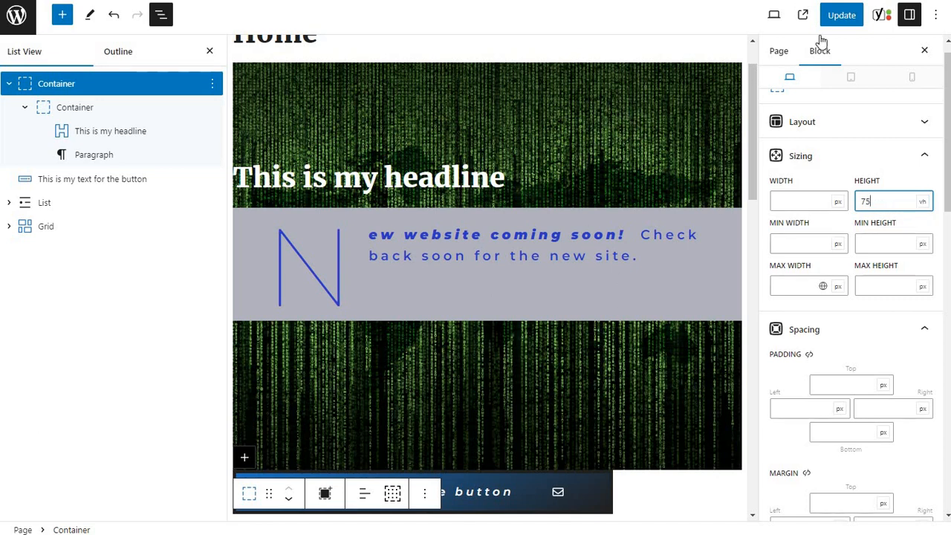
pyautogui.click(843, 17)
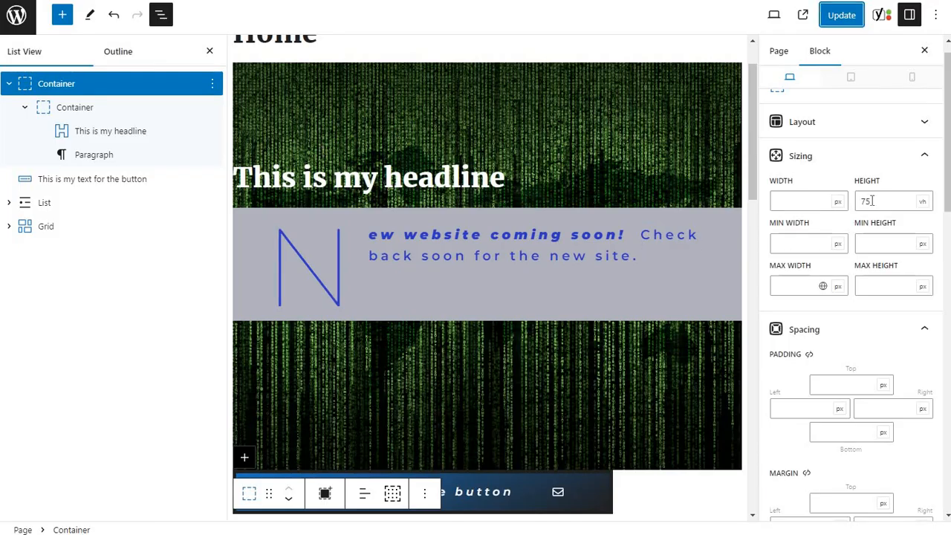
# Try a height of 80 vh for the outer container, update the page and check the published result.
pyautogui.moveTo(875, 201); pyautogui.dragTo(831, 201)
pyautogui.write('80')
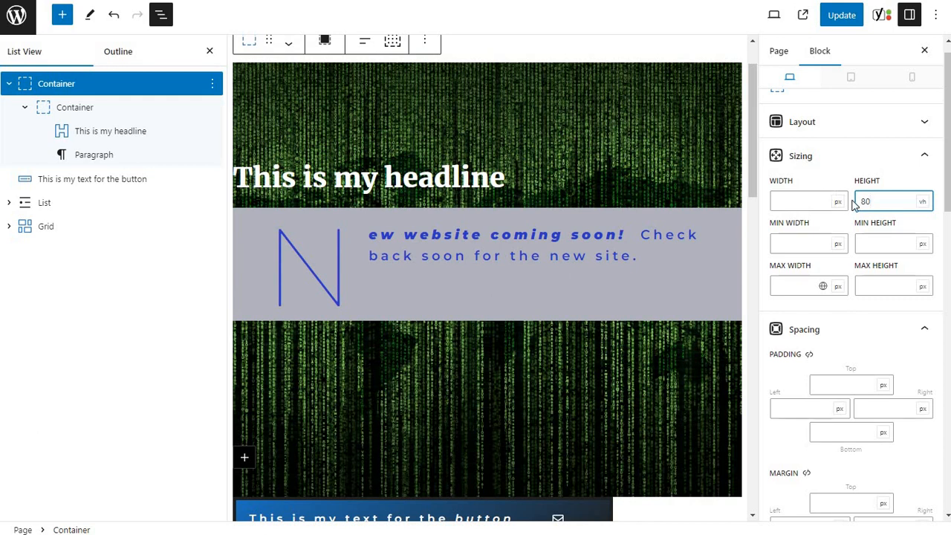
pyautogui.click(839, 22)
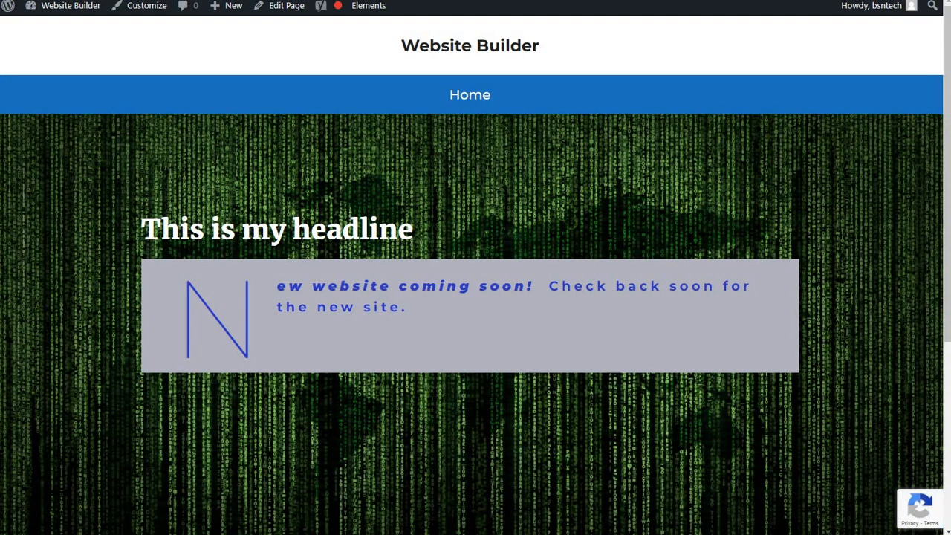
pyautogui.moveTo(946, 95)
pyautogui.mouseDown()
pyautogui.moveTo(938, 138)
pyautogui.moveTo(938, 91)
pyautogui.moveTo(936, 113)
pyautogui.moveTo(947, 83)
pyautogui.mouseUp()
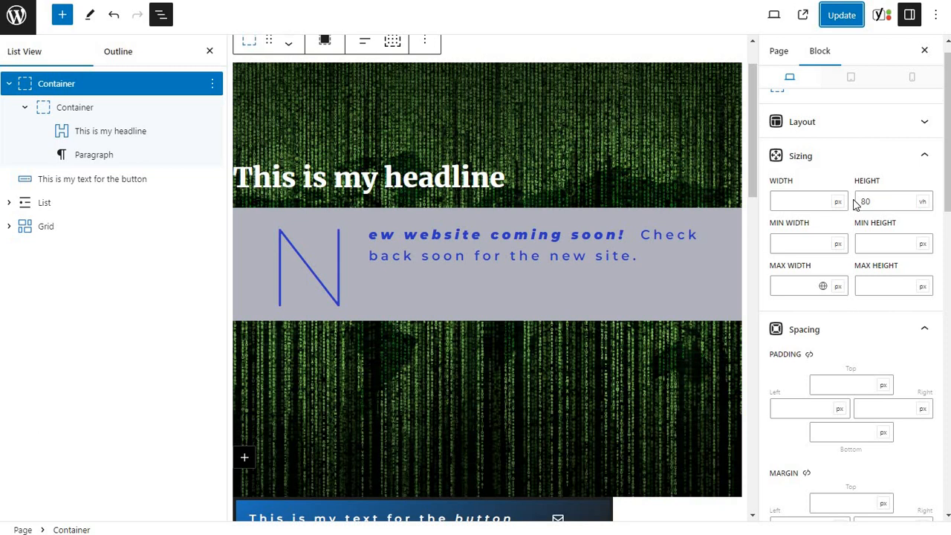
# Set the outer container's height to 78 vh and update the page.
pyautogui.doubleClick(855, 203)
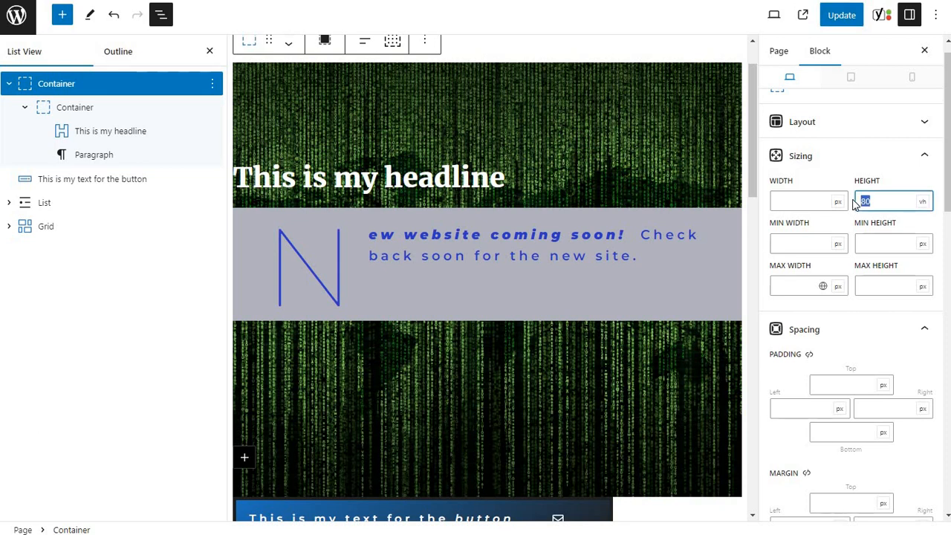
pyautogui.write('78')
pyautogui.click(840, 15)
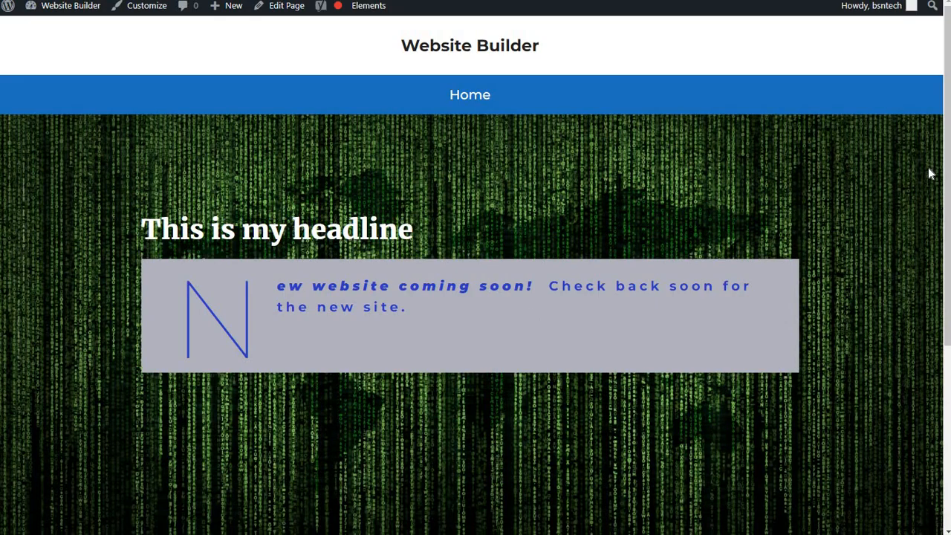
# Check how the hero section fills the screen on the published Home page and return to the editor.
pyautogui.moveTo(947, 141); pyautogui.dragTo(946, 123)
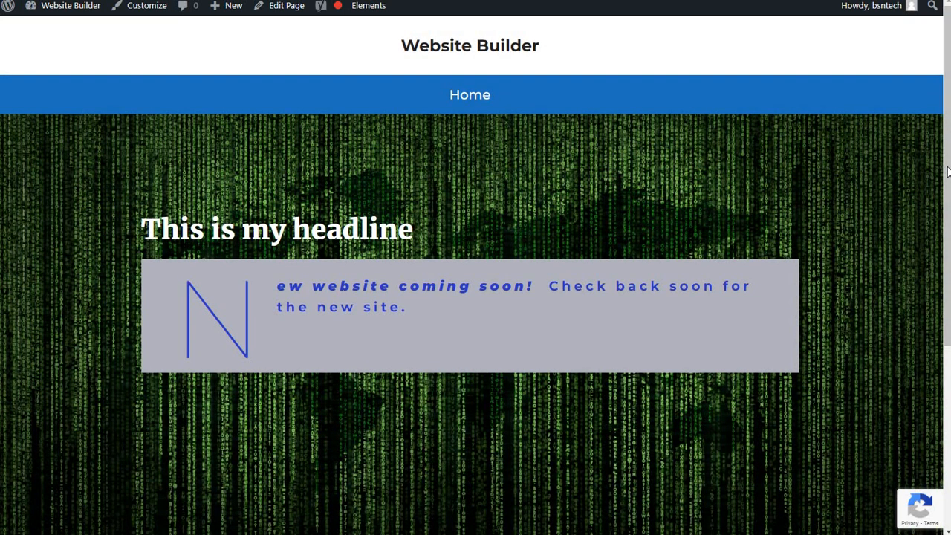
pyautogui.scroll(-2, 947, 175)
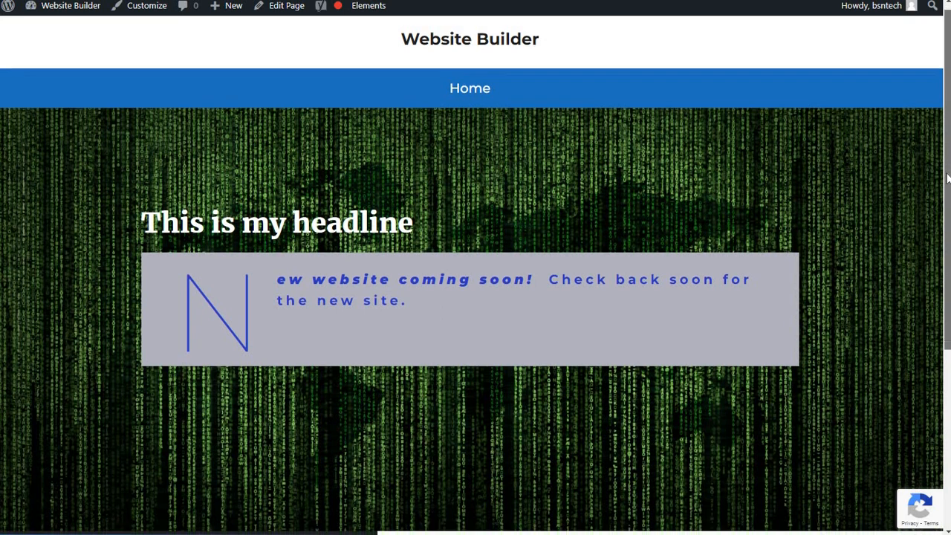
pyautogui.scroll(2, 948, 176)
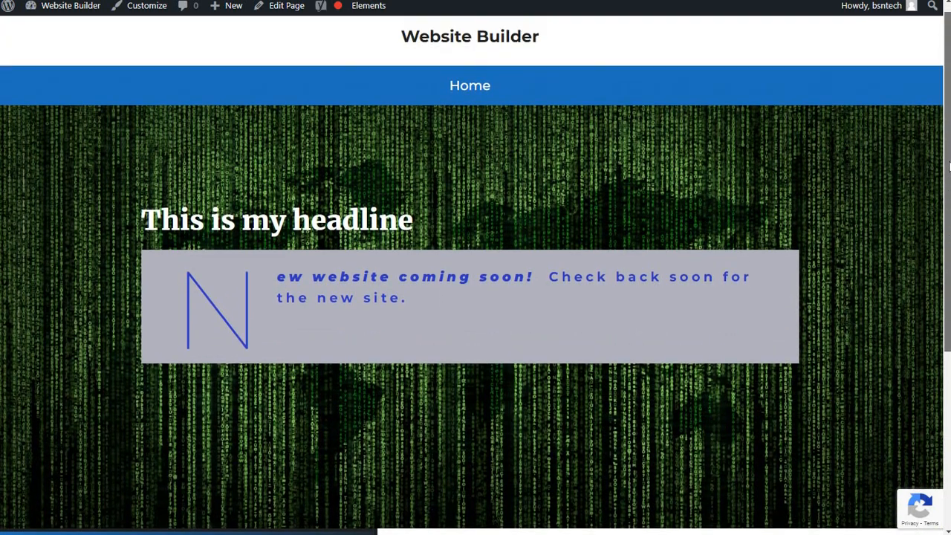
pyautogui.scroll(-2, 494, 232)
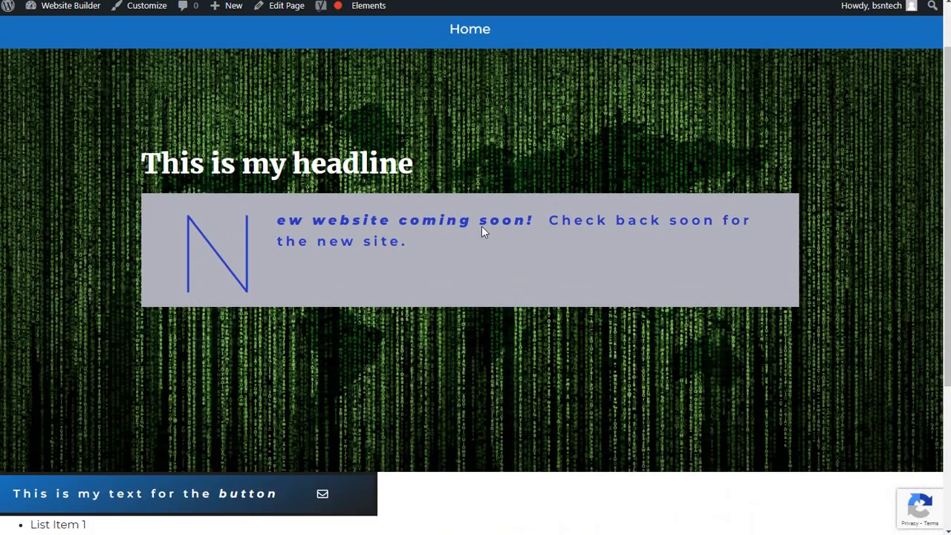
pyautogui.scroll(2, 481, 230)
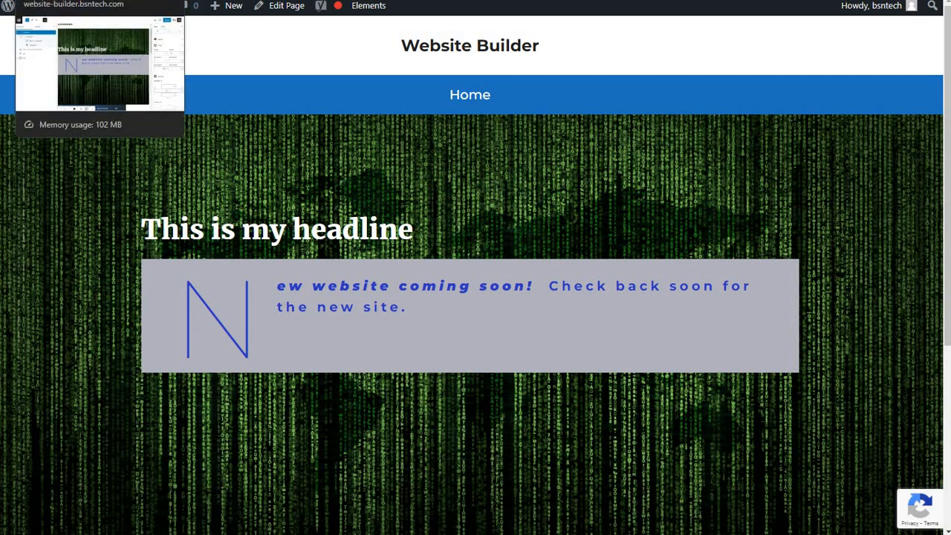
pyautogui.click(75, 0)
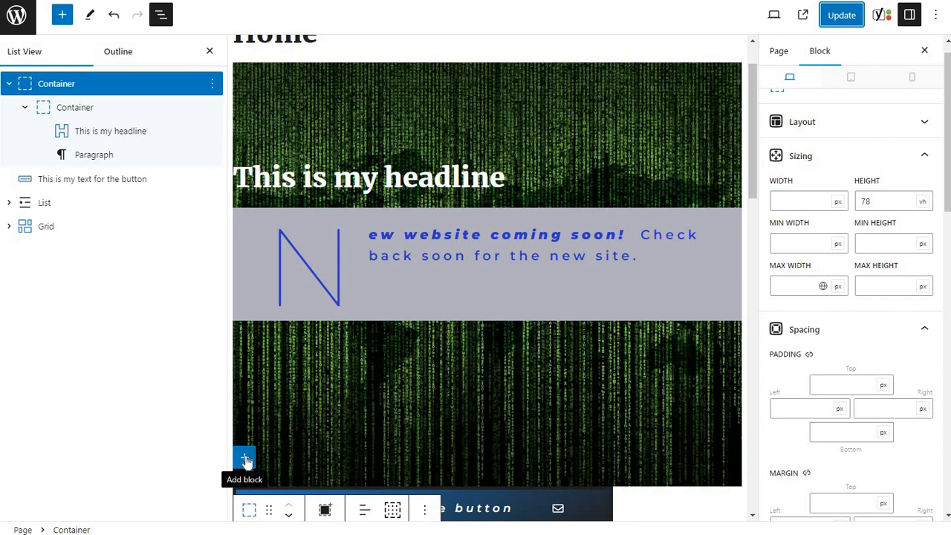
# Insert an Image block inside the inner container below the paragraph.
pyautogui.click(421, 274)
pyautogui.click(395, 358)
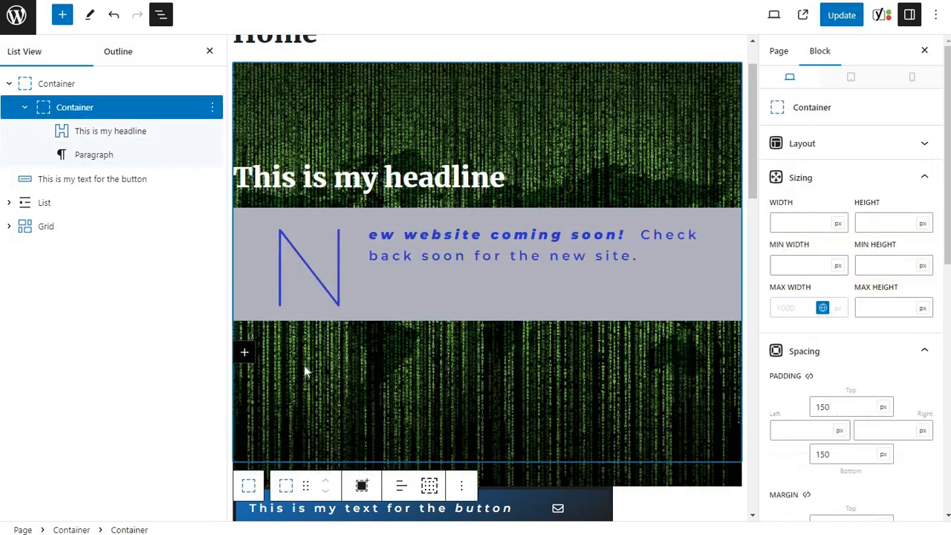
pyautogui.click(248, 357)
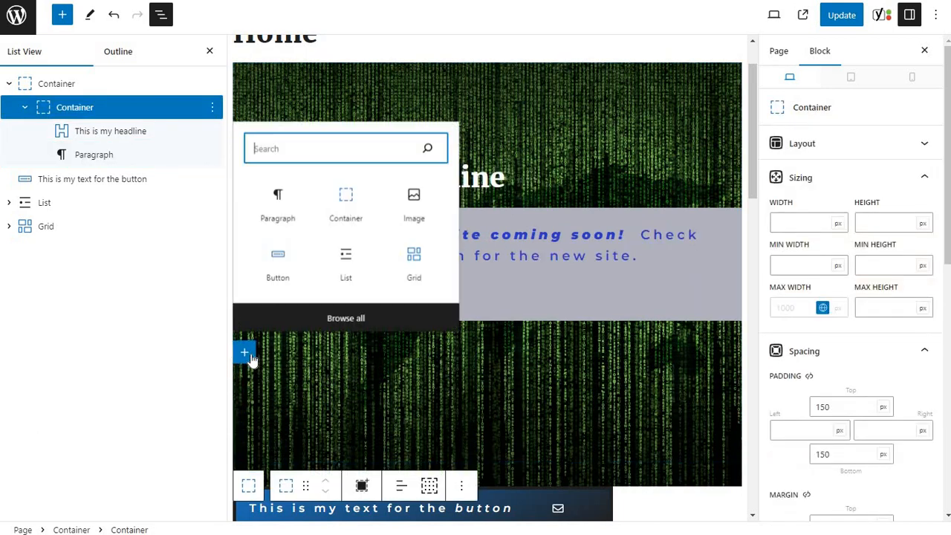
pyautogui.click(417, 197)
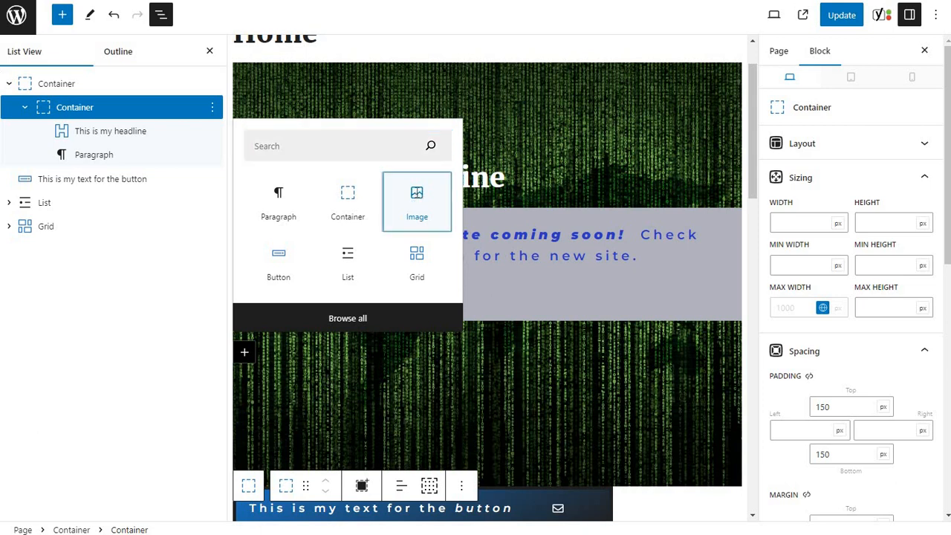
pyautogui.click(91, 179)
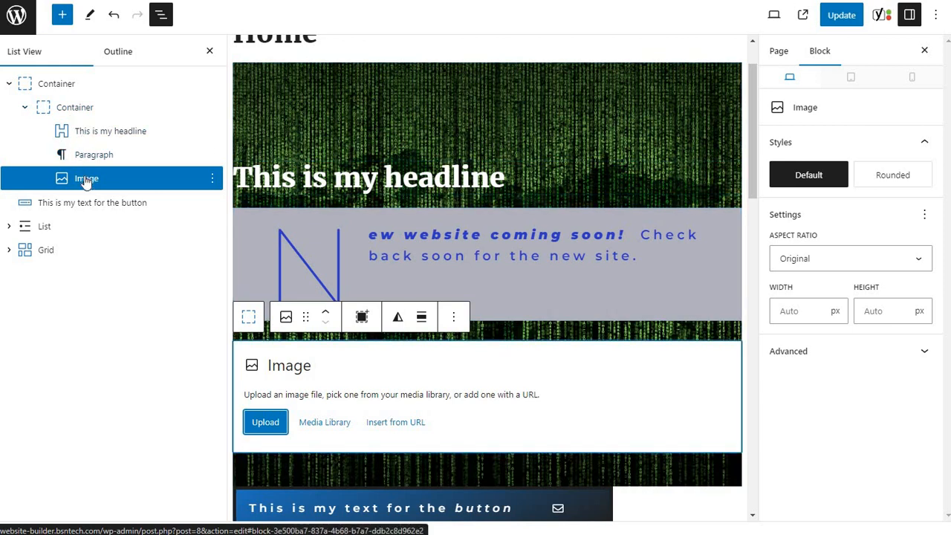
# Fill the Image block with the black Alias Technology LLC logo from the media library and align it left.
pyautogui.click(324, 424)
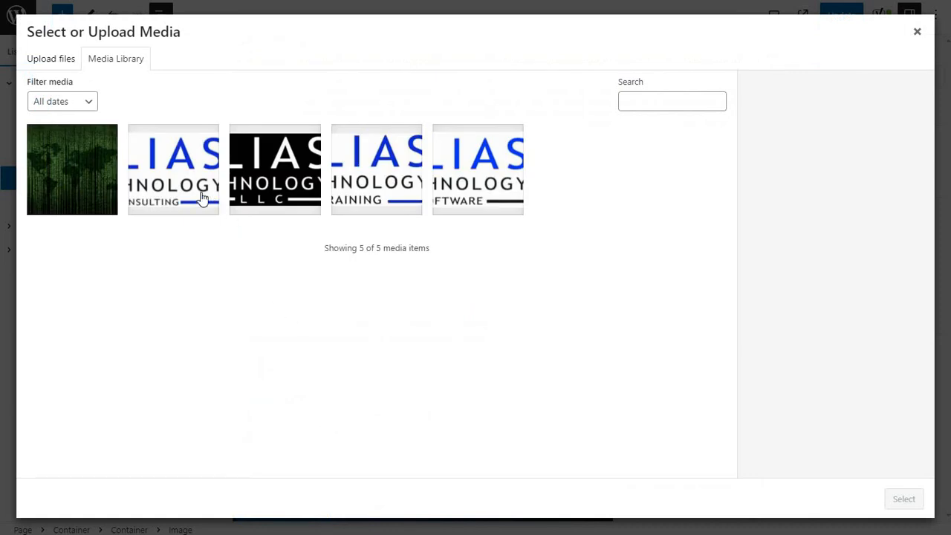
pyautogui.click(276, 183)
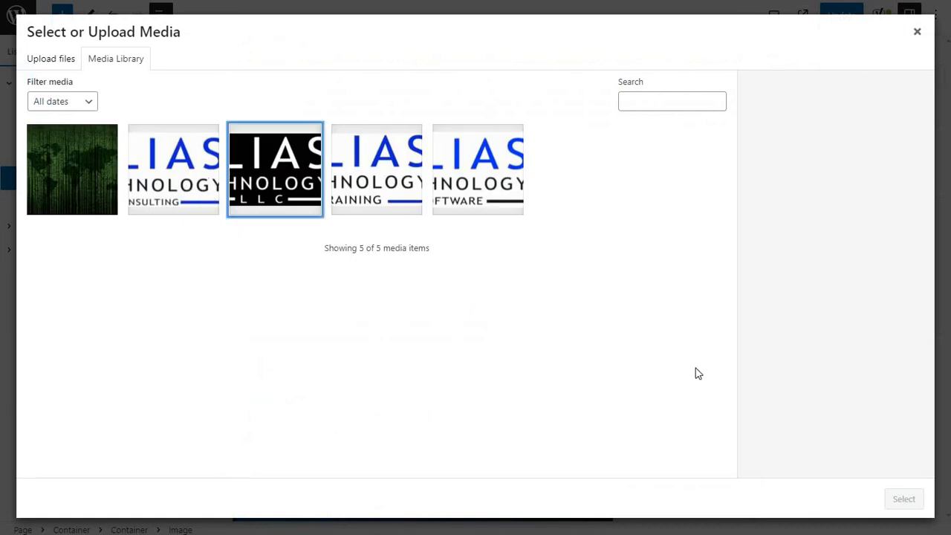
pyautogui.click(899, 502)
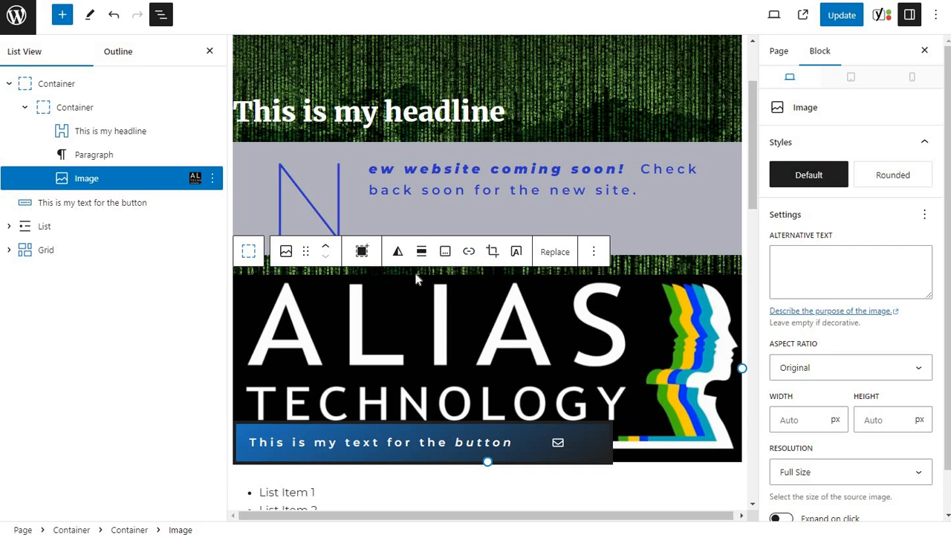
pyautogui.click(421, 251)
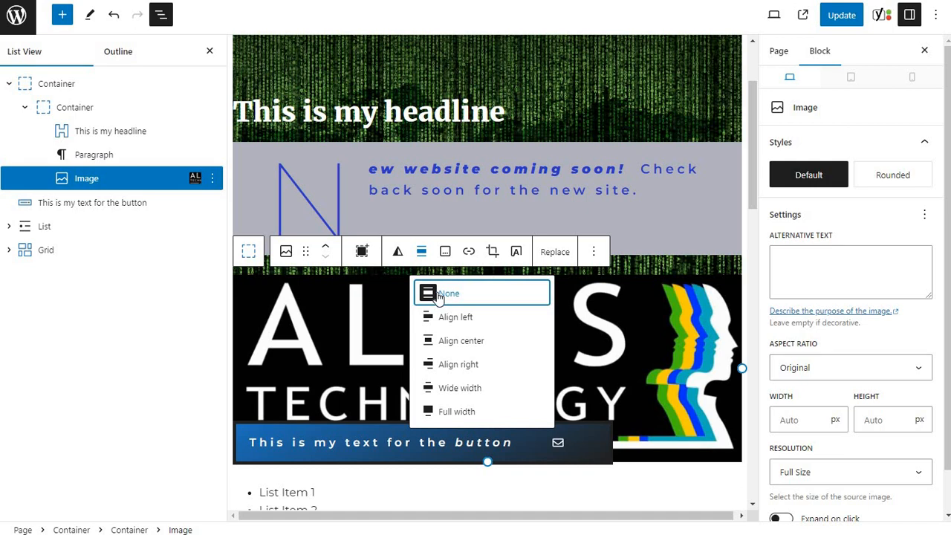
pyautogui.click(442, 318)
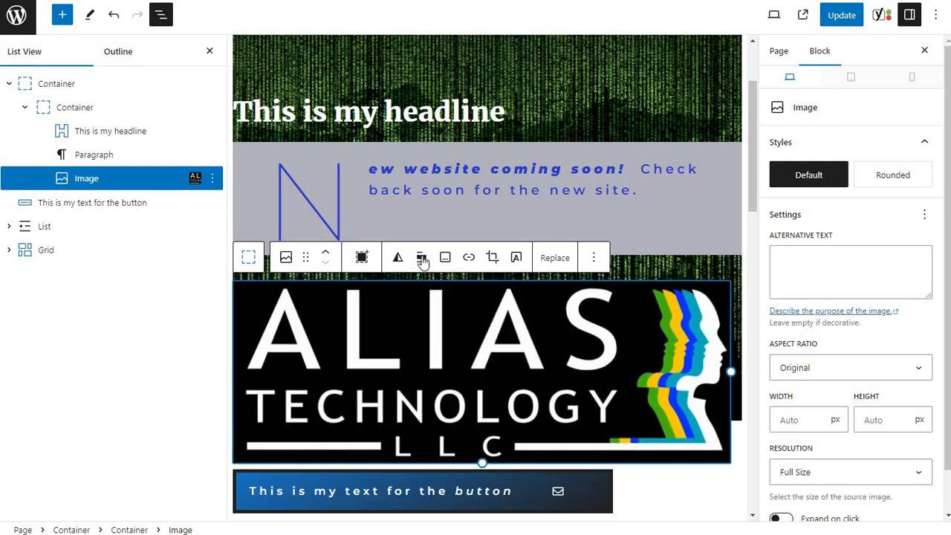
# Try center alignment and then right alignment on the logo image.
pyautogui.click(421, 258)
pyautogui.click(448, 346)
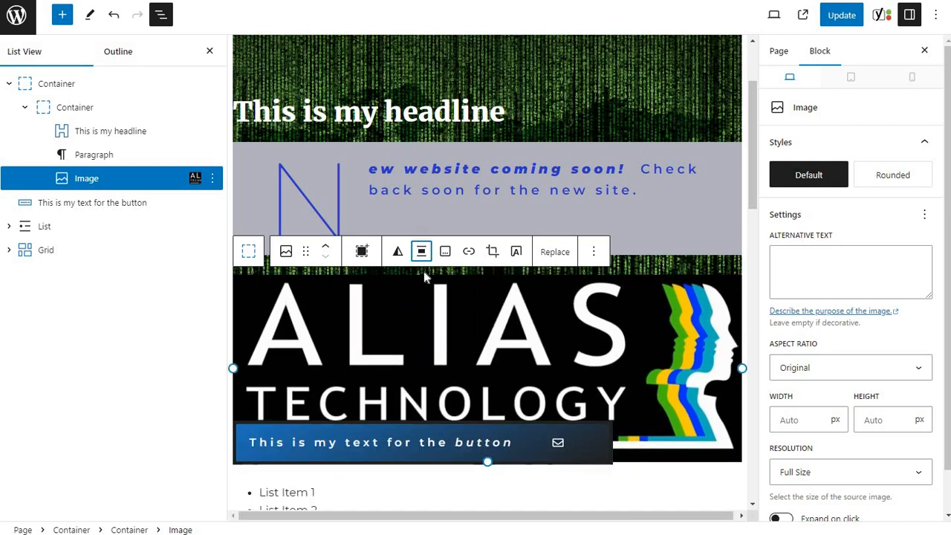
pyautogui.click(422, 251)
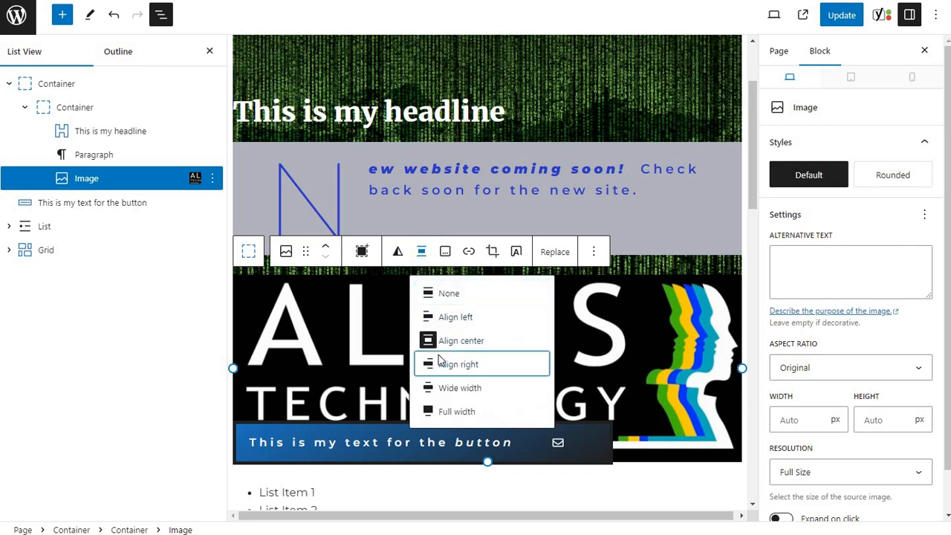
pyautogui.click(440, 363)
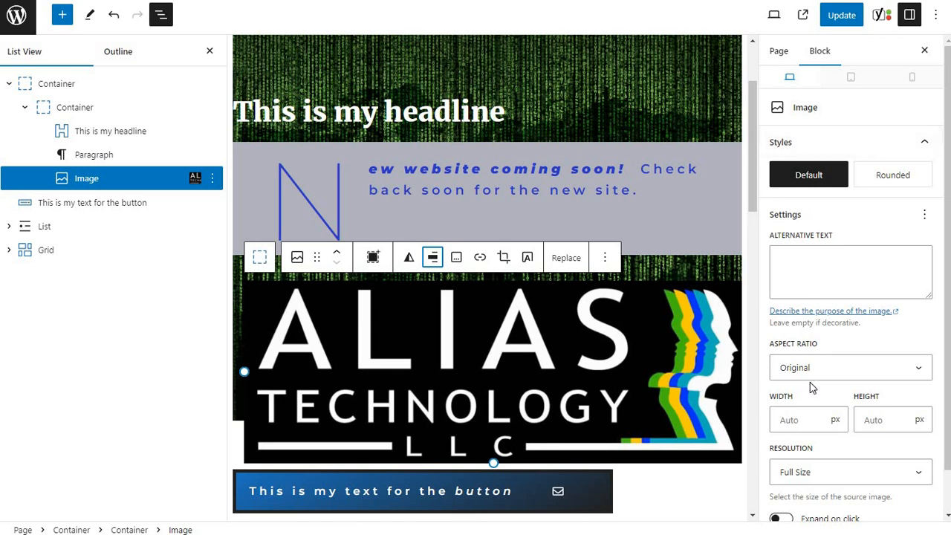
# Set the logo image's width to 100 px and its height to 100 px.
pyautogui.scroll(-1, 803, 361)
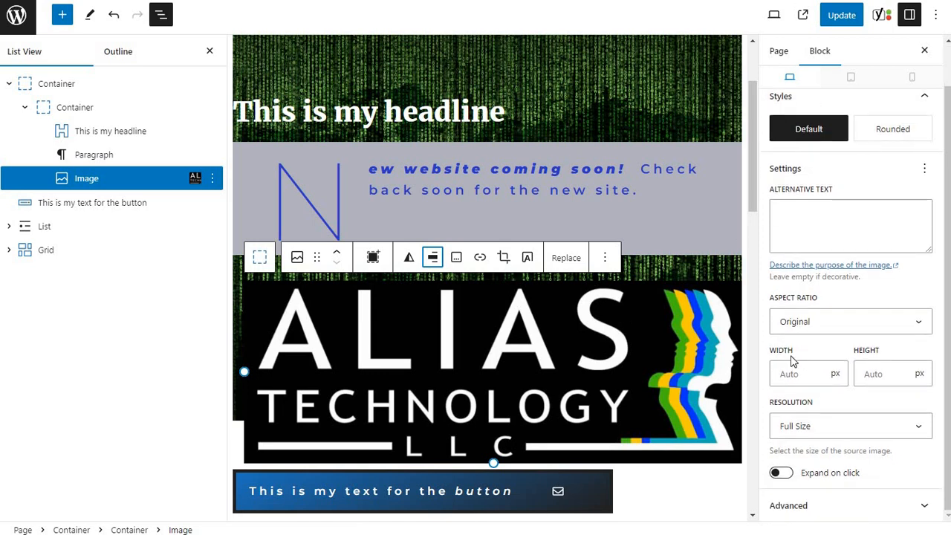
pyautogui.click(799, 376)
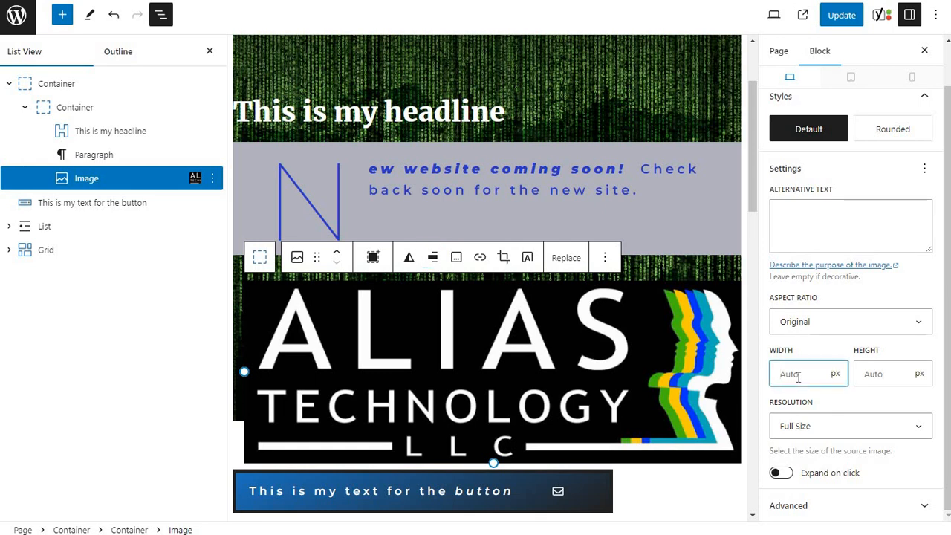
pyautogui.write('100')
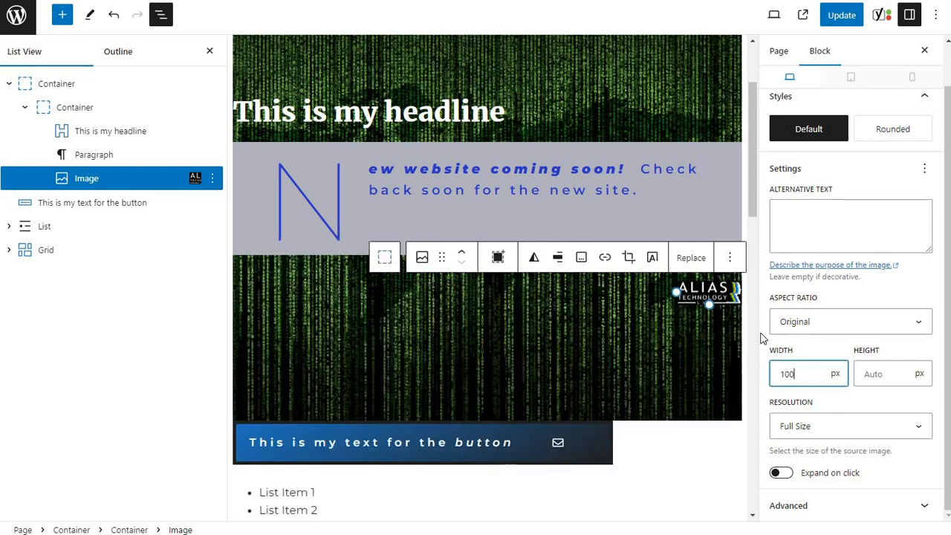
pyautogui.click(875, 373)
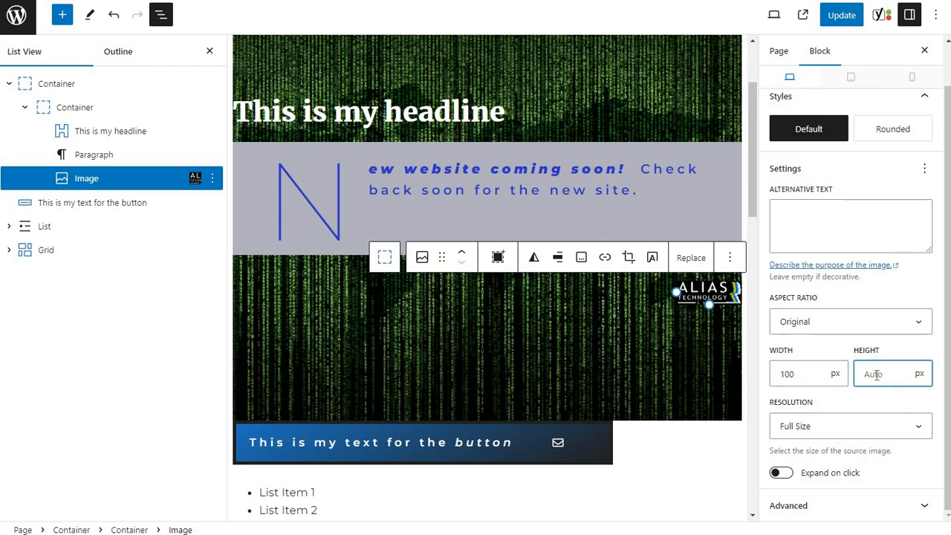
pyautogui.write('100')
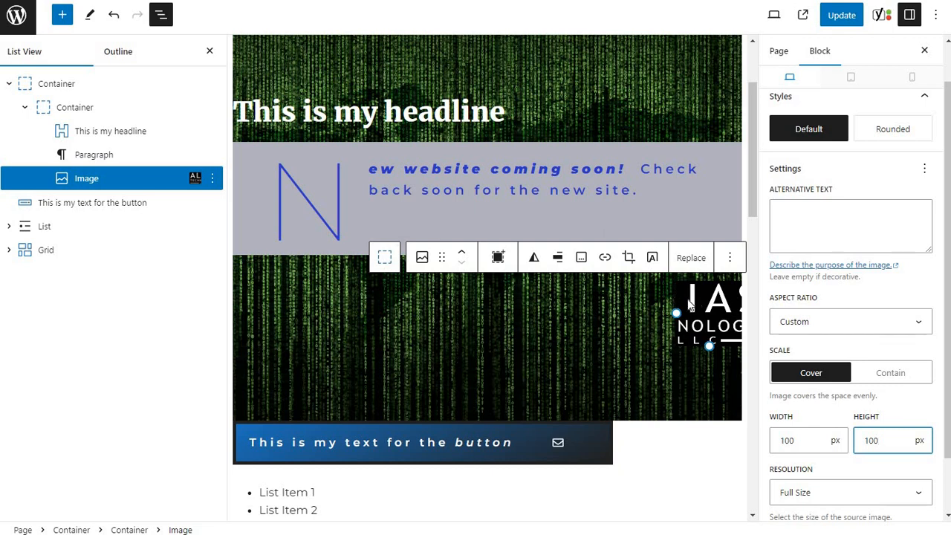
# Align the logo image to the center and clear its width so it scales from the height.
pyautogui.click(559, 258)
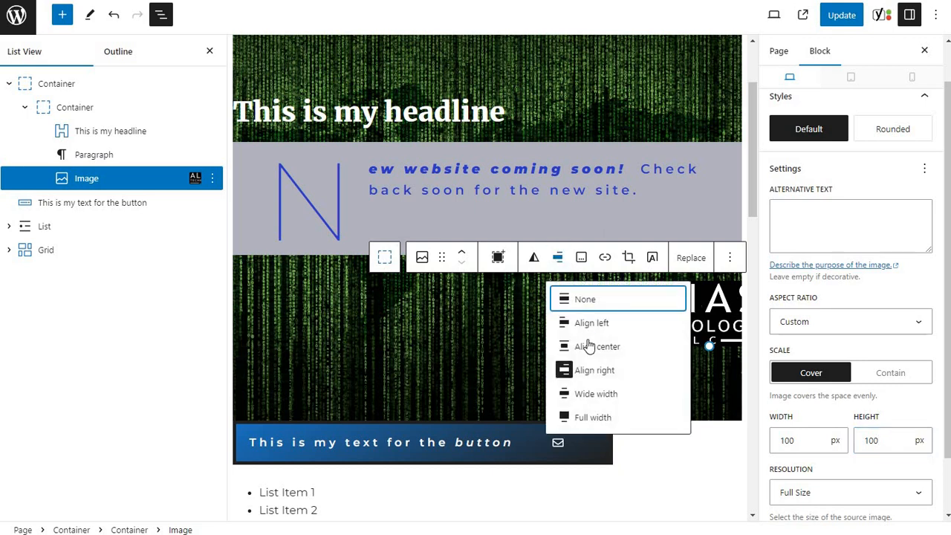
pyautogui.click(559, 345)
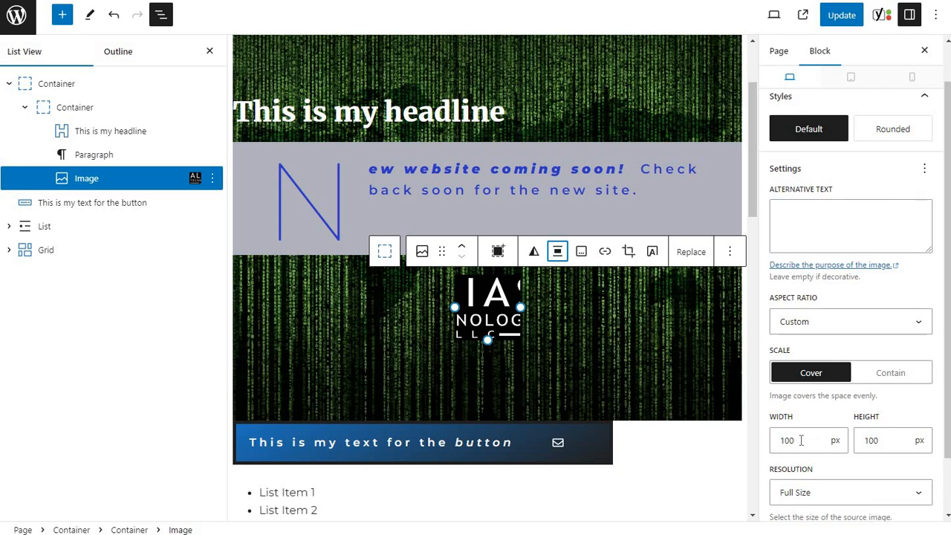
pyautogui.moveTo(800, 441); pyautogui.dragTo(726, 431)
pyautogui.press('BackSpace')
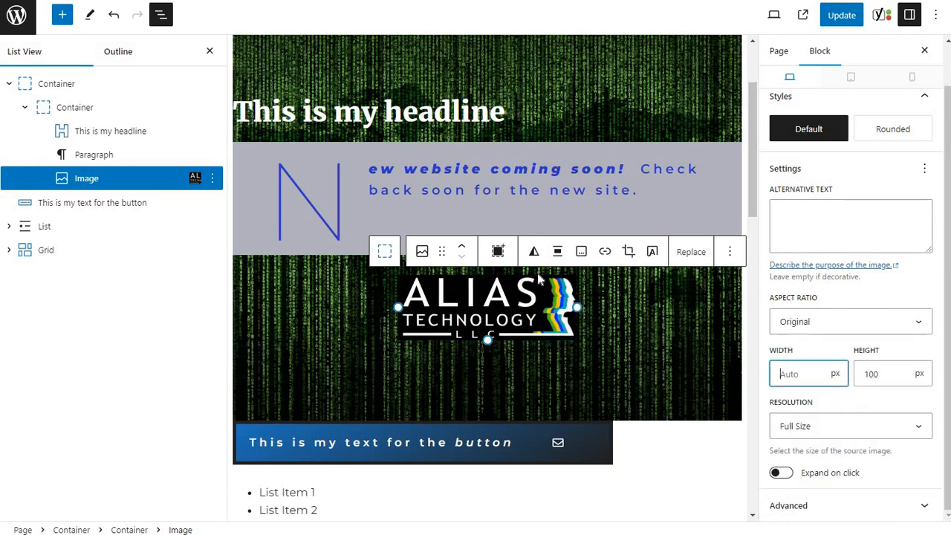
# Align the resized logo image left, then switch its alignment to right.
pyautogui.click(557, 251)
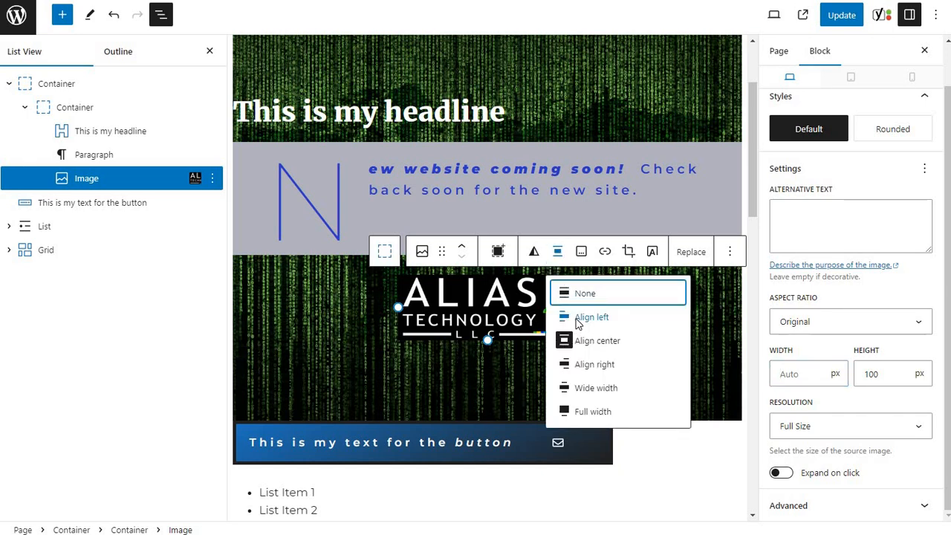
pyautogui.click(577, 319)
pyautogui.click(427, 260)
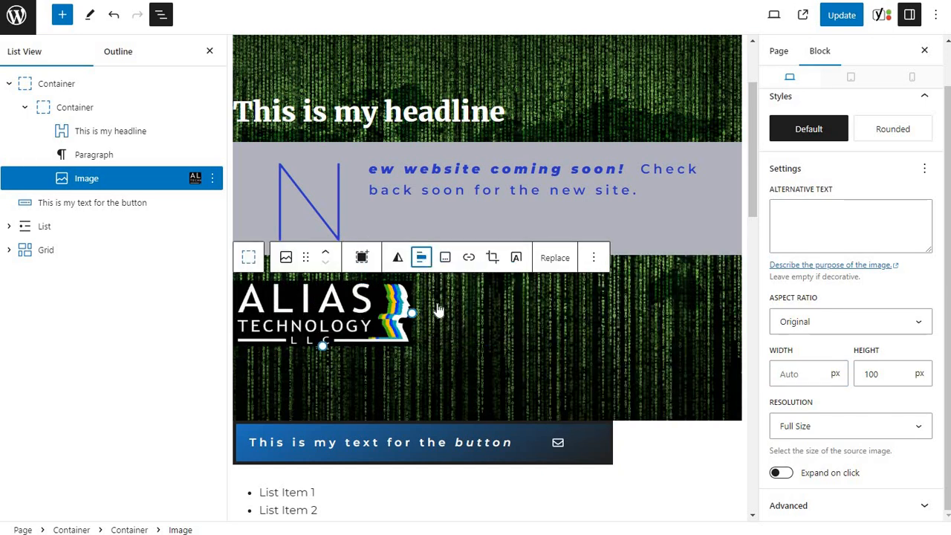
pyautogui.click(459, 369)
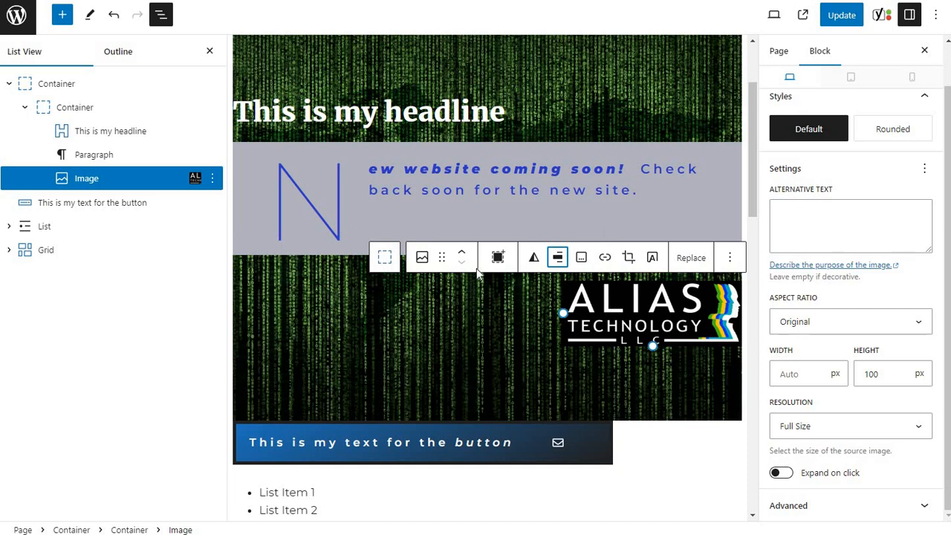
# Set the logo image's alignment to Wide width and update the page.
pyautogui.click(559, 257)
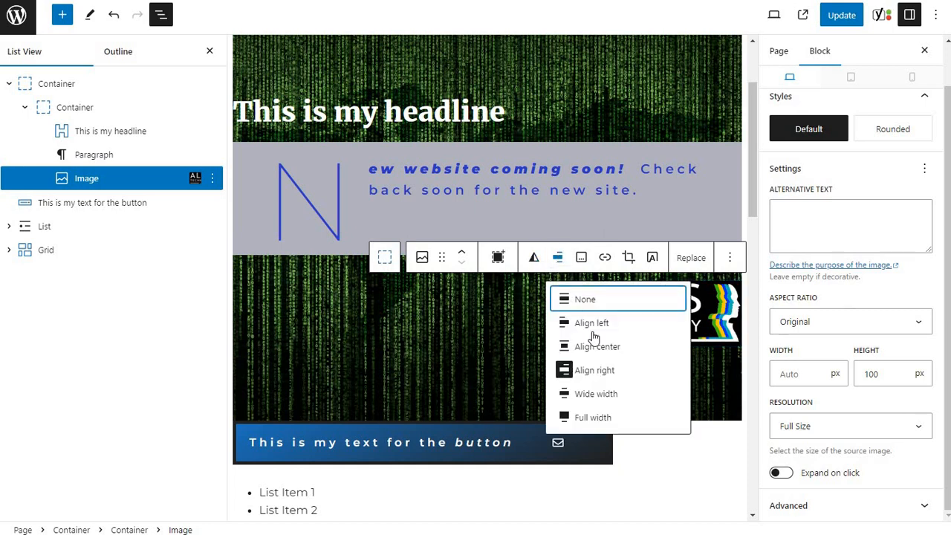
pyautogui.click(611, 400)
pyautogui.click(610, 399)
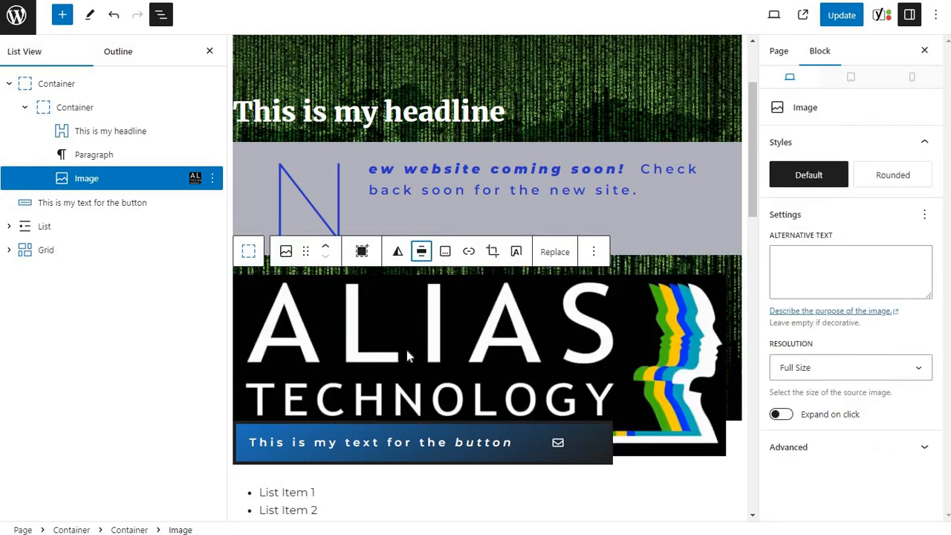
pyautogui.click(846, 16)
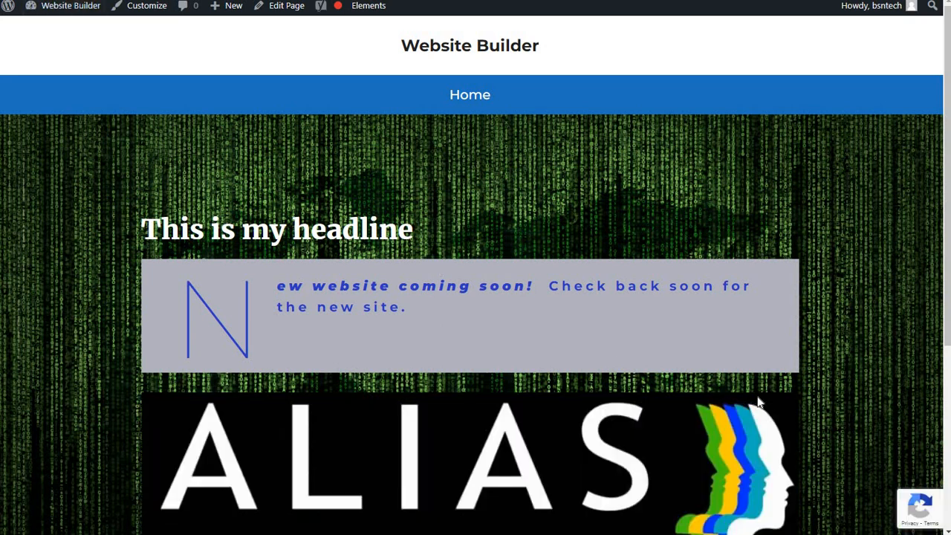
# Examine how the wide-width logo sits against the hero section and the content below on the published page, then return to the editor.
pyautogui.scroll(-1, 293, 393)
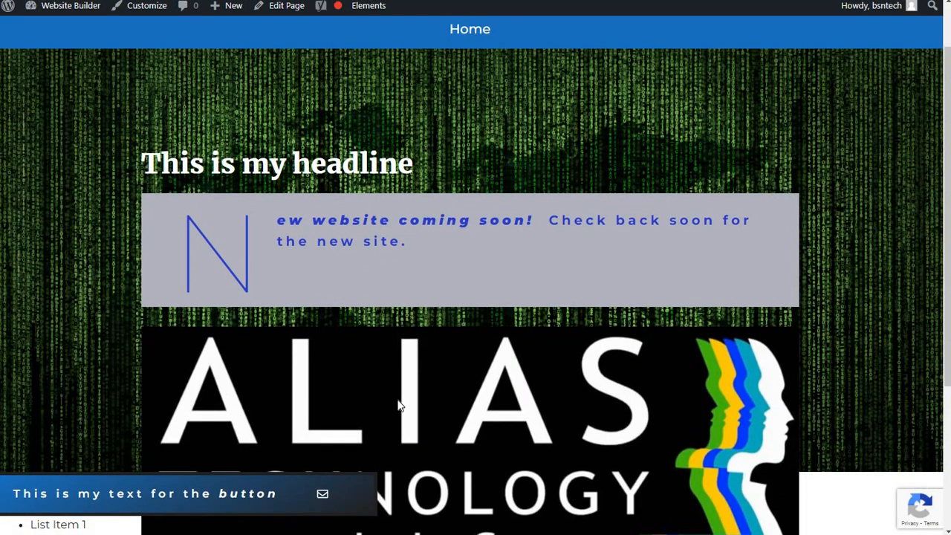
pyautogui.scroll(-1, 748, 397)
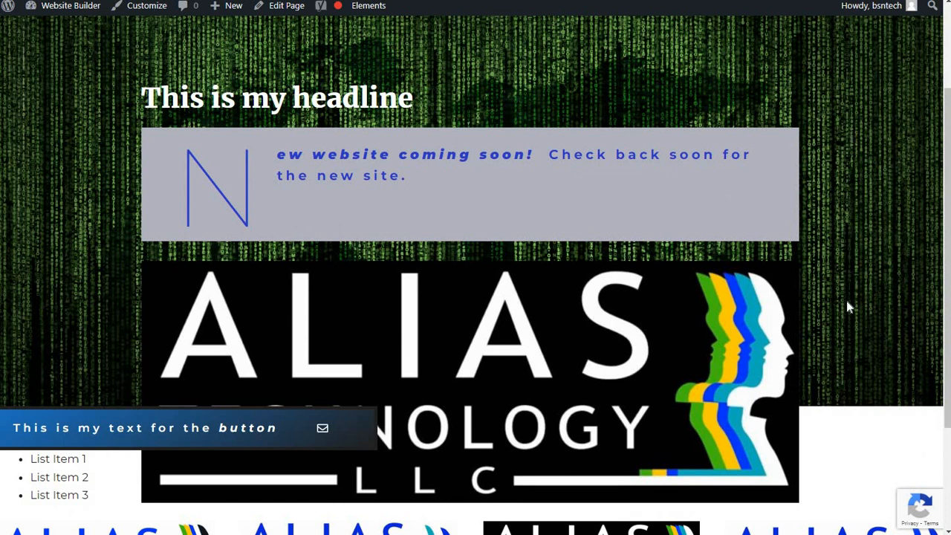
pyautogui.scroll(2, 846, 301)
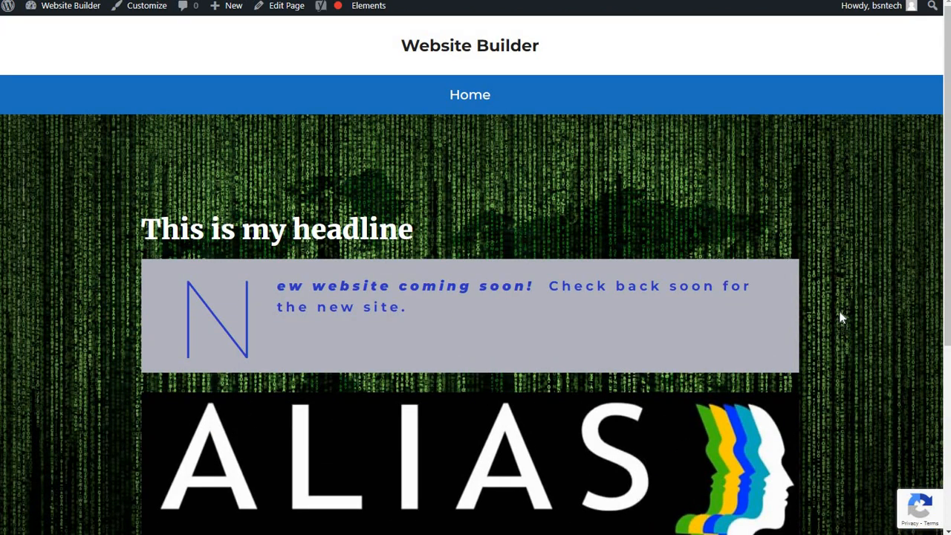
pyautogui.scroll(-2, 841, 318)
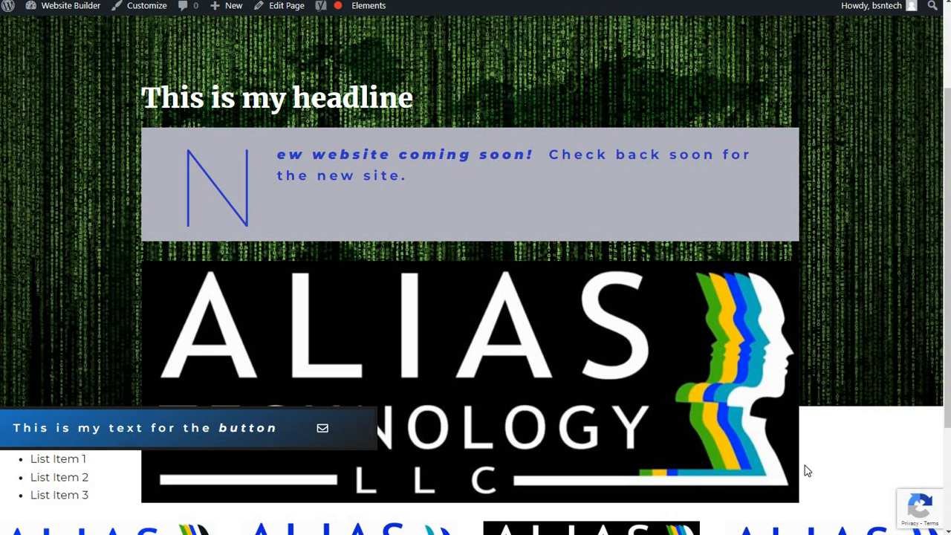
pyautogui.scroll(-1, 238, 381)
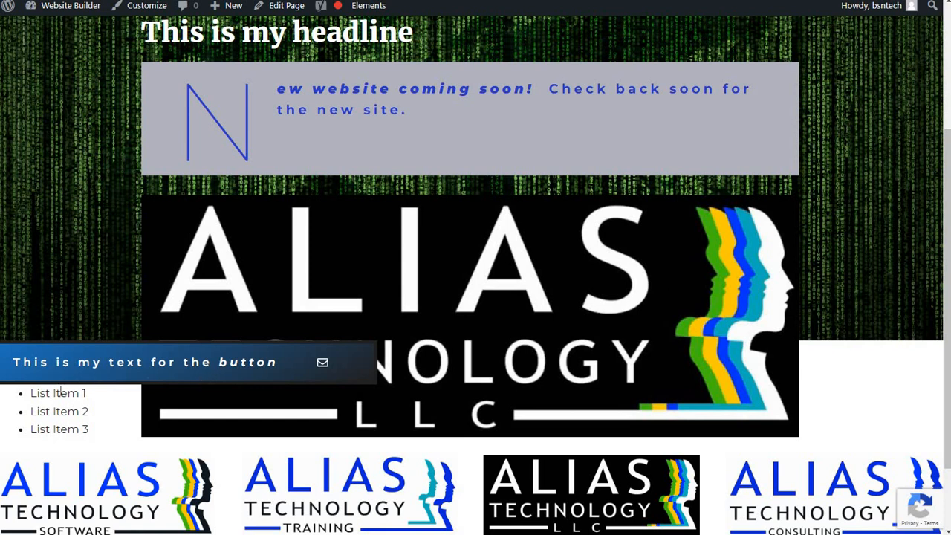
pyautogui.scroll(2, 259, 96)
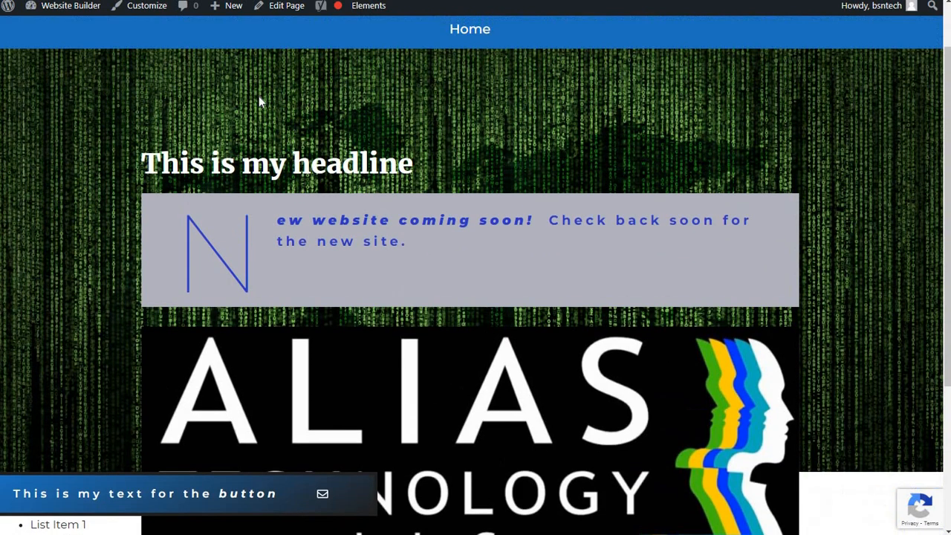
pyautogui.hotkey('ctrl', 'Tab')
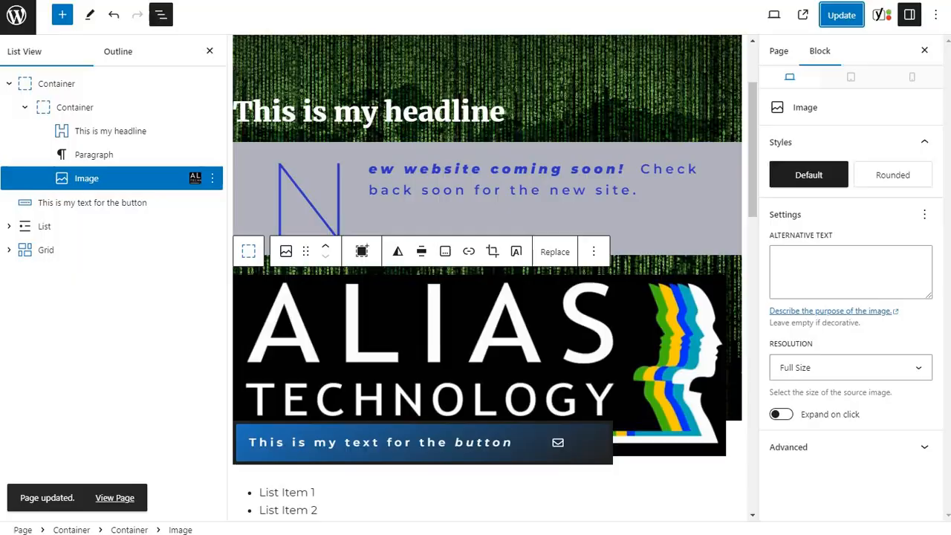
# Set the logo image's alignment to Full width and update the page.
pyautogui.click(421, 253)
pyautogui.click(450, 412)
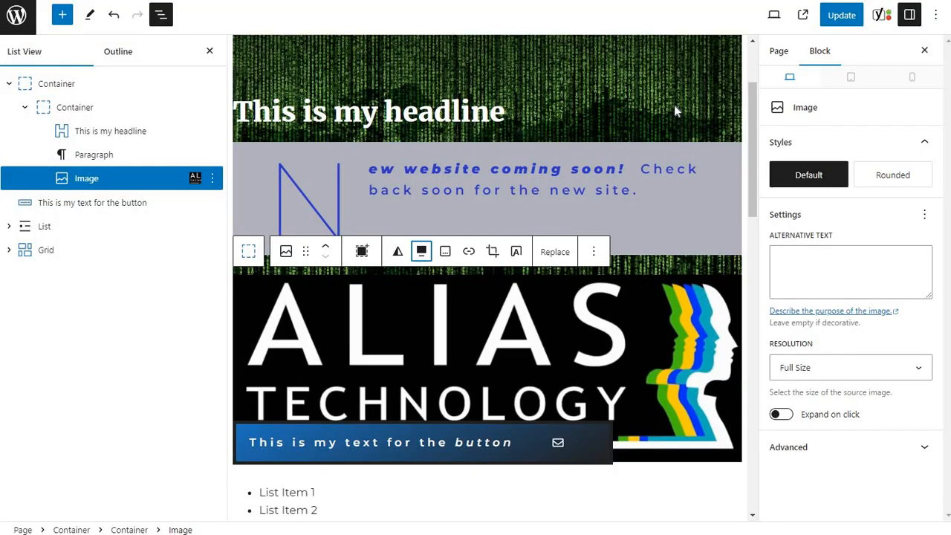
pyautogui.click(842, 15)
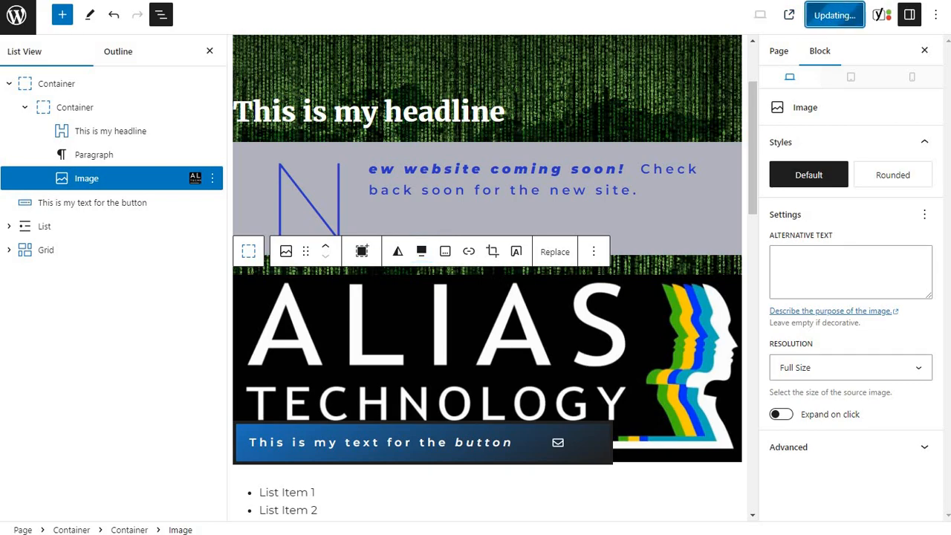
# Check the full-width logo on the published Home page and return to the editor.
pyautogui.hotkey('ctrl', 'Tab')
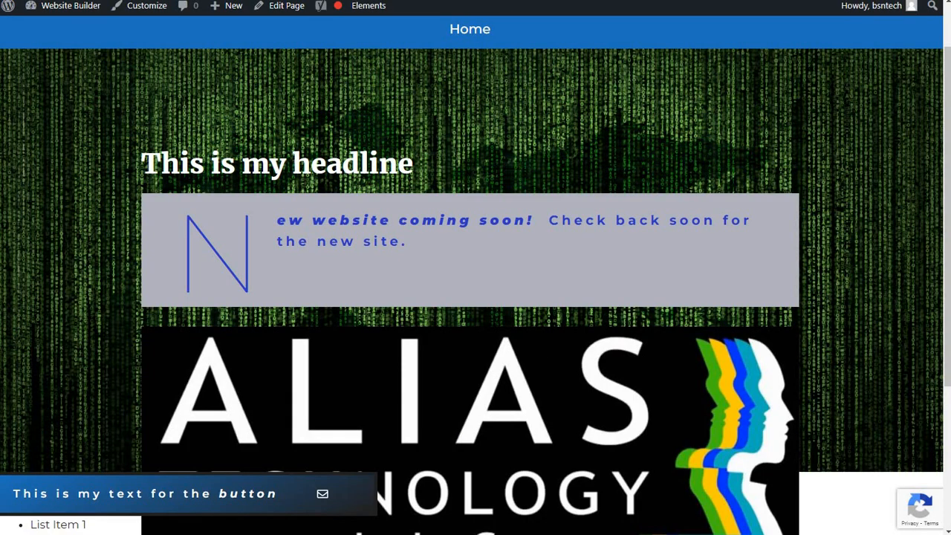
pyautogui.scroll(-3, 603, 346)
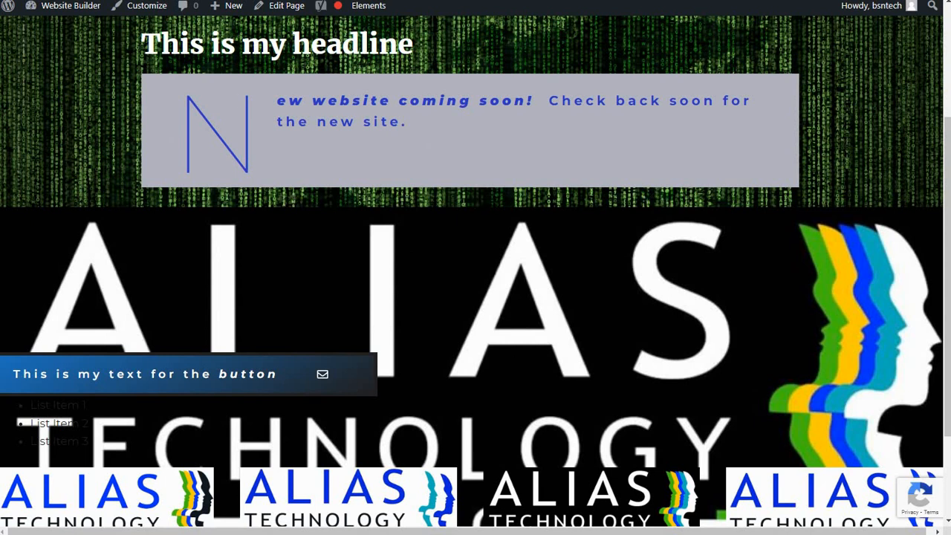
pyautogui.hotkey('ctrl', 'Tab')
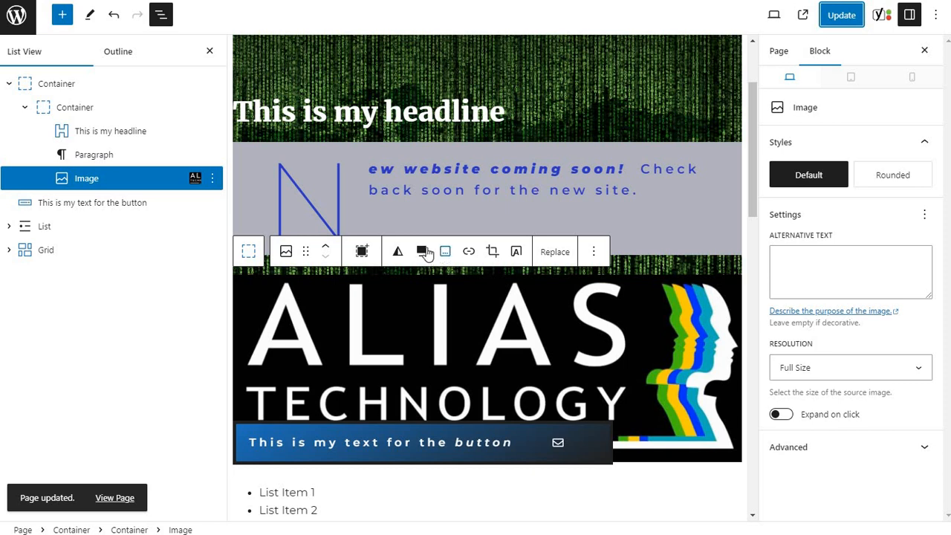
# Align the logo image to the center and enable its Expand on click setting.
pyautogui.click(422, 252)
pyautogui.click(450, 338)
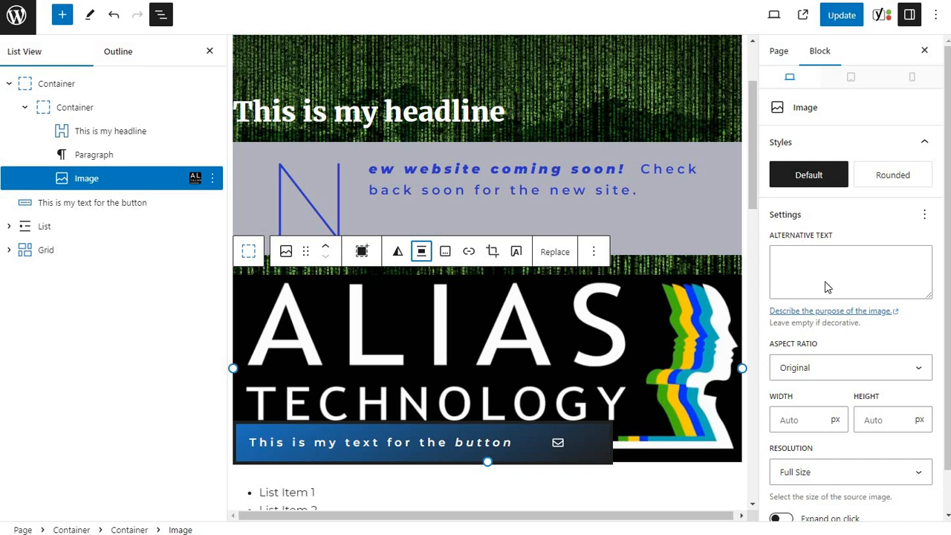
pyautogui.scroll(-1, 827, 287)
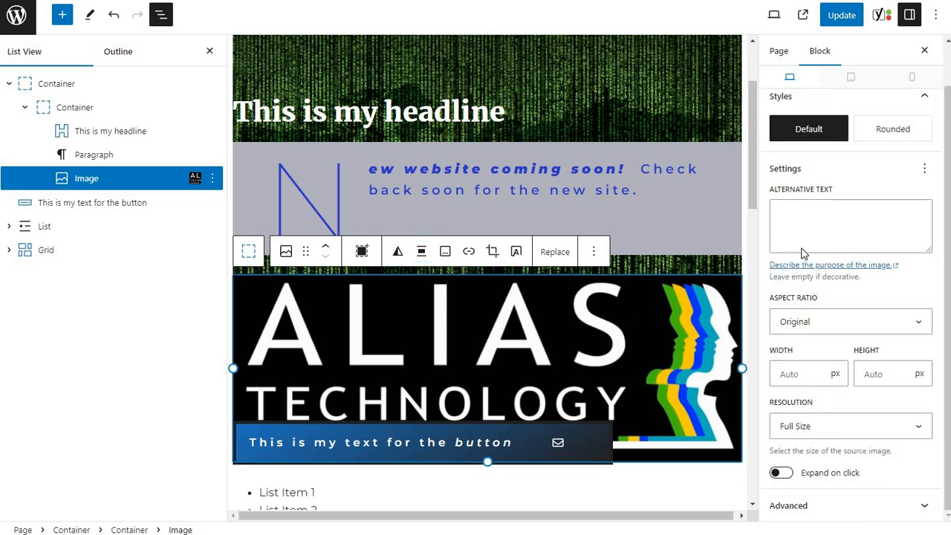
pyautogui.click(925, 170)
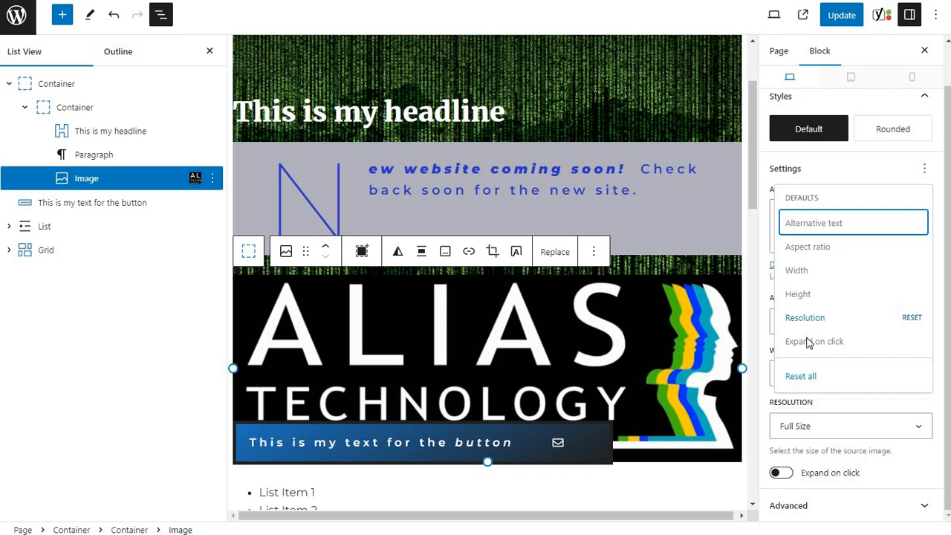
pyautogui.scroll(1, 821, 153)
pyautogui.click(792, 145)
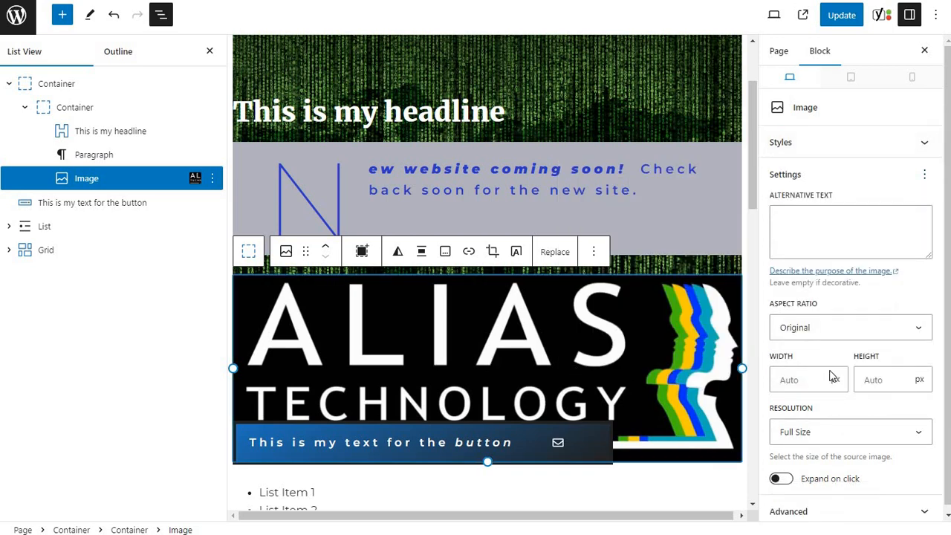
pyautogui.scroll(-1, 817, 416)
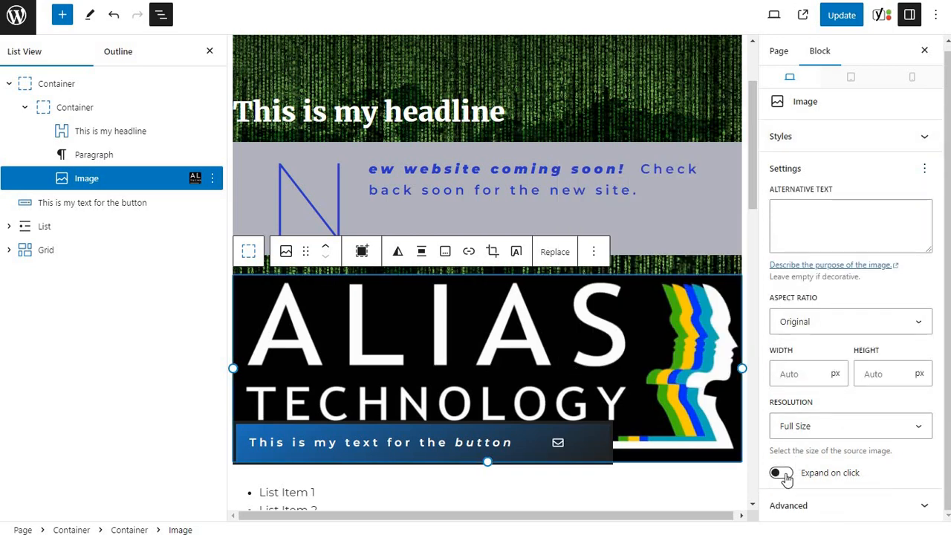
pyautogui.click(786, 475)
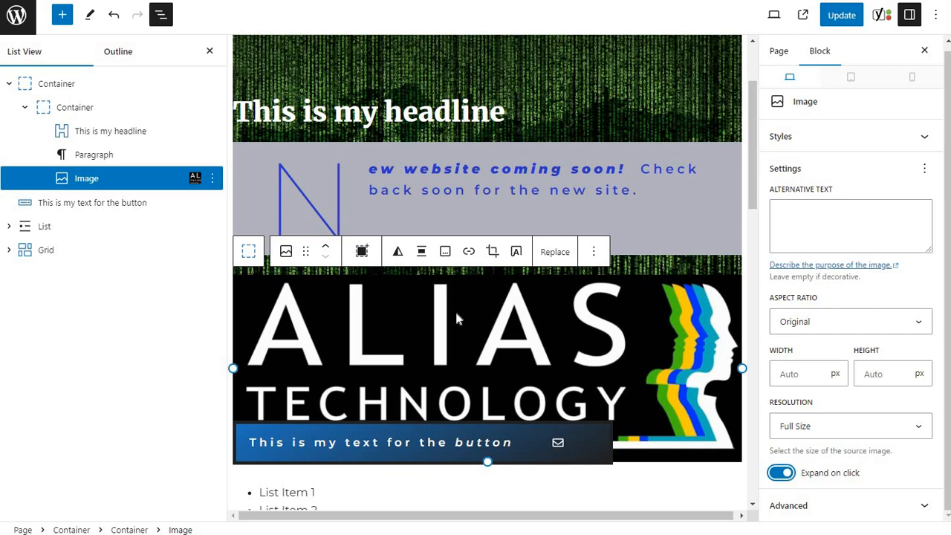
# Turn off Expand on click for the logo image and review its advanced settings.
pyautogui.click(776, 476)
pyautogui.click(784, 508)
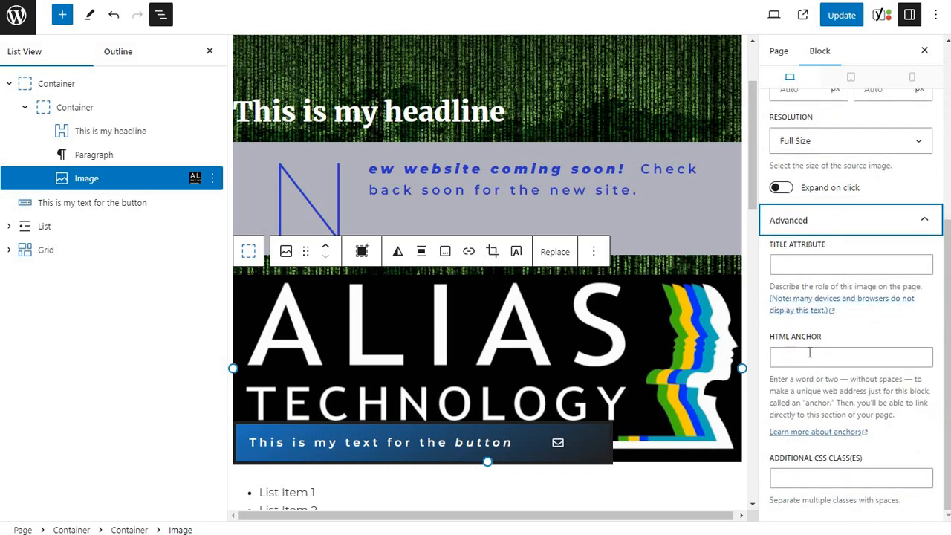
pyautogui.scroll(3, 810, 358)
pyautogui.click(807, 352)
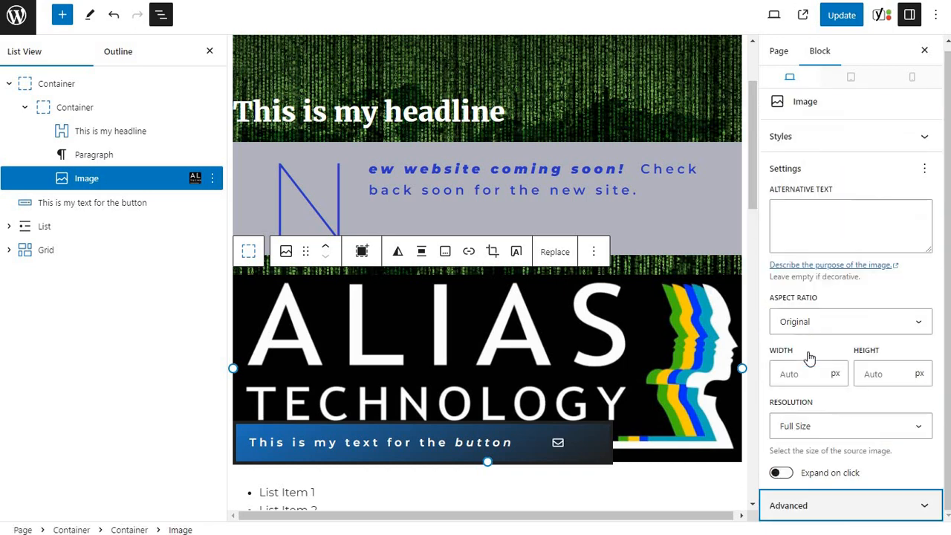
# Reset the logo image's Resolution and Expand on click settings to their defaults.
pyautogui.click(924, 179)
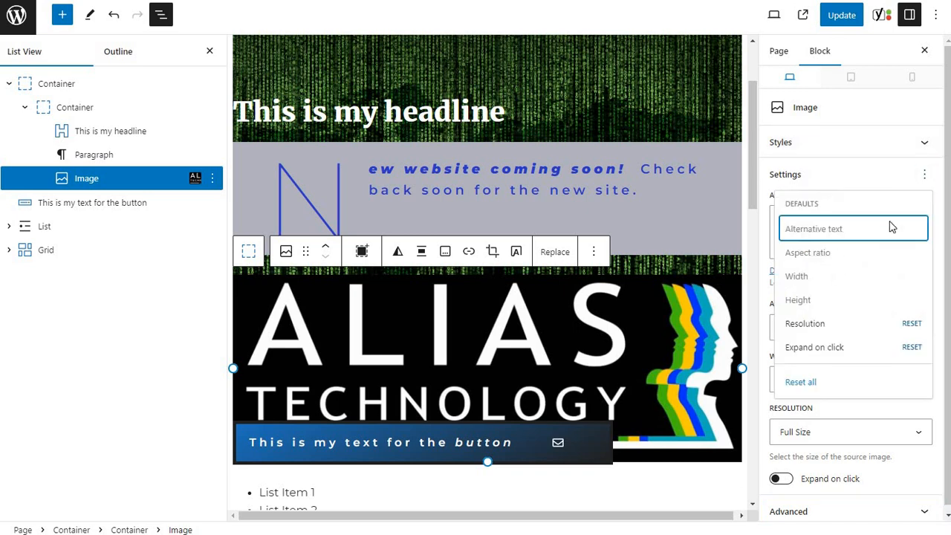
pyautogui.click(793, 322)
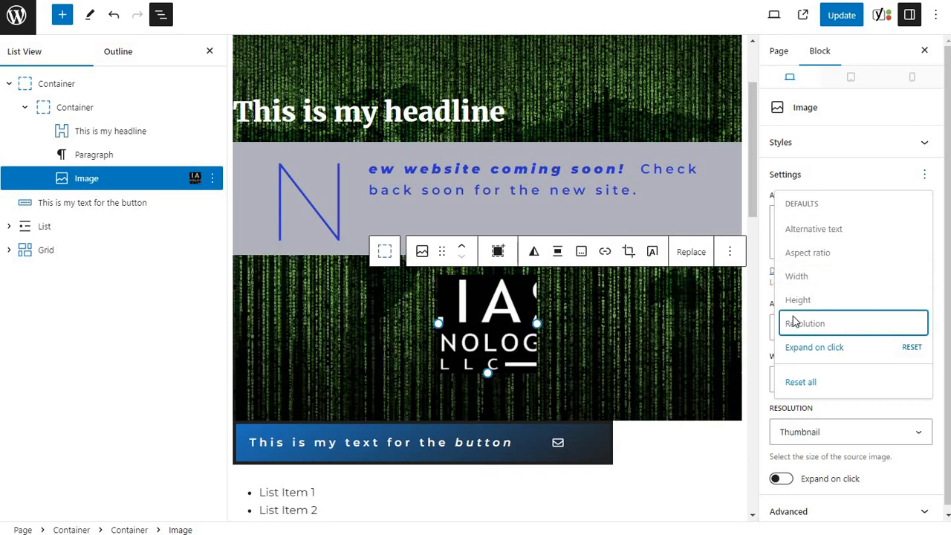
pyautogui.click(804, 347)
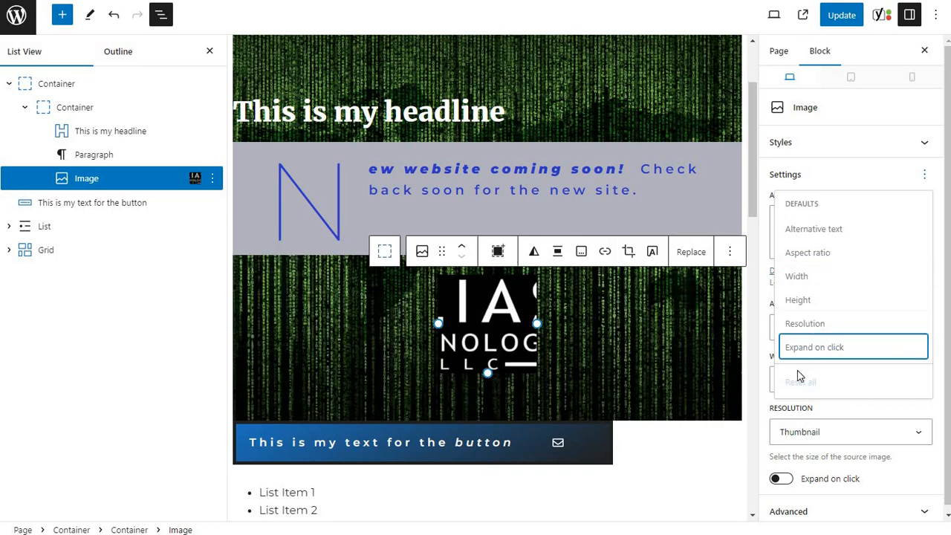
pyautogui.click(925, 176)
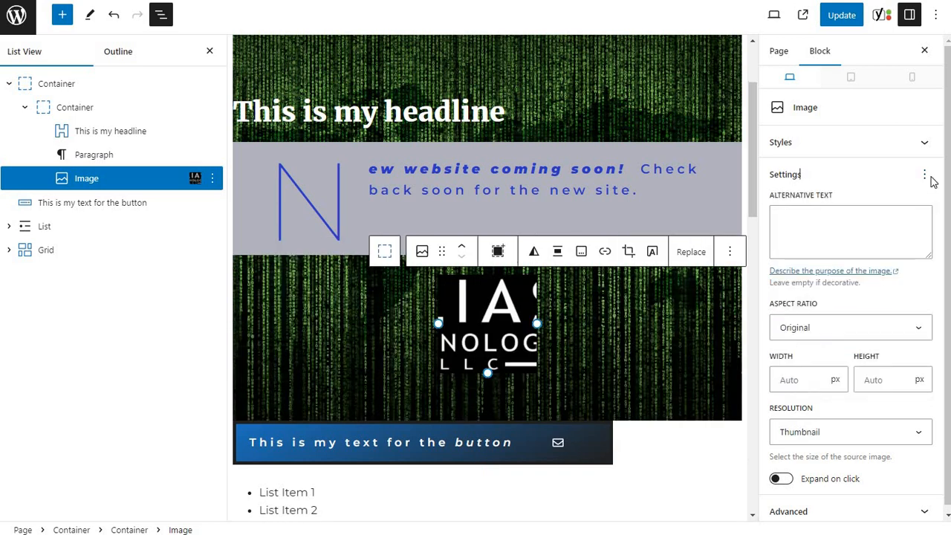
# Review the logo image's style and reset options, and enlarge the image to a width of about 186 px.
pyautogui.click(925, 148)
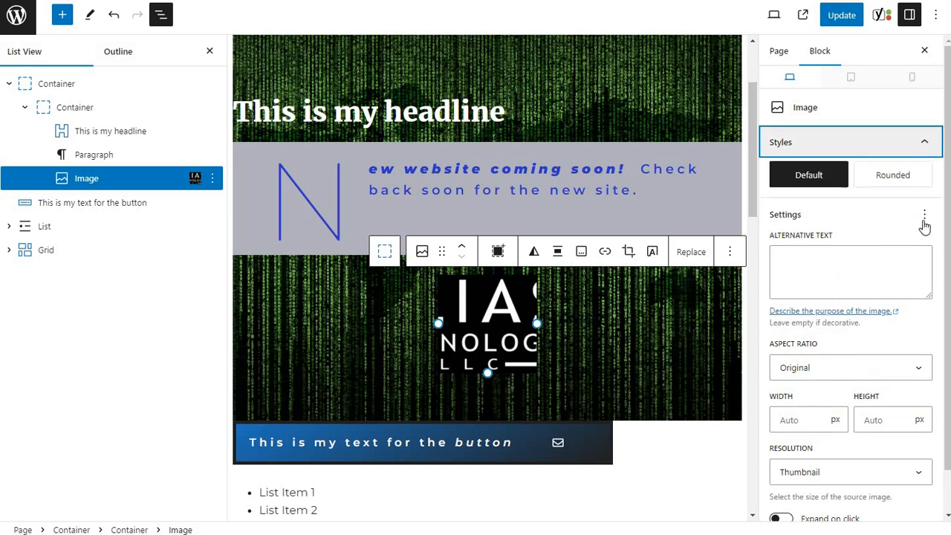
pyautogui.click(924, 217)
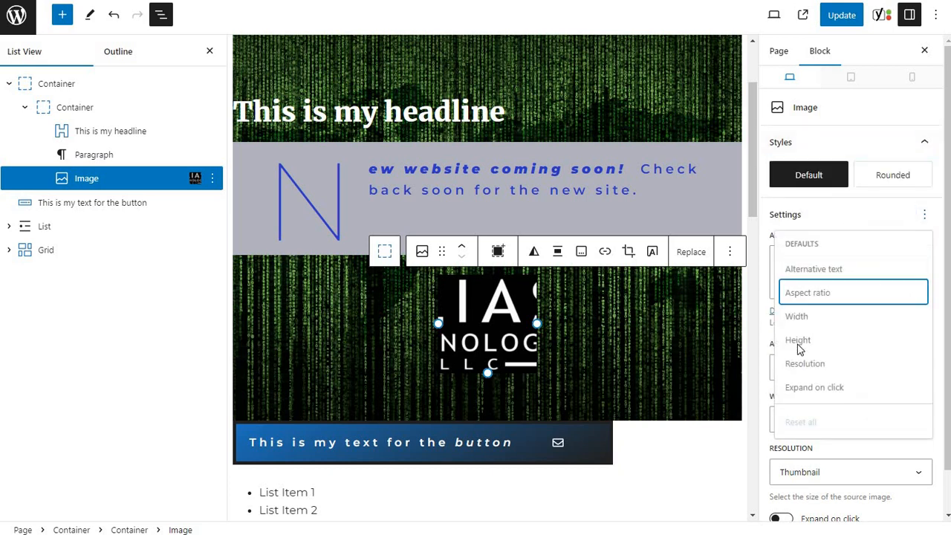
pyautogui.click(924, 216)
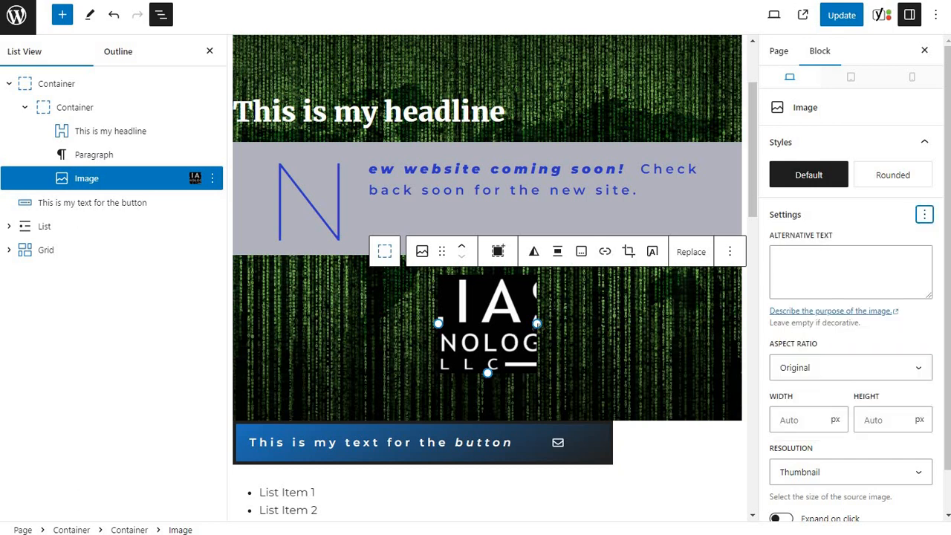
pyautogui.moveTo(537, 324)
pyautogui.mouseDown()
pyautogui.moveTo(562, 324)
pyautogui.moveTo(534, 318)
pyautogui.moveTo(554, 317)
pyautogui.moveTo(544, 314)
pyautogui.mouseUp()
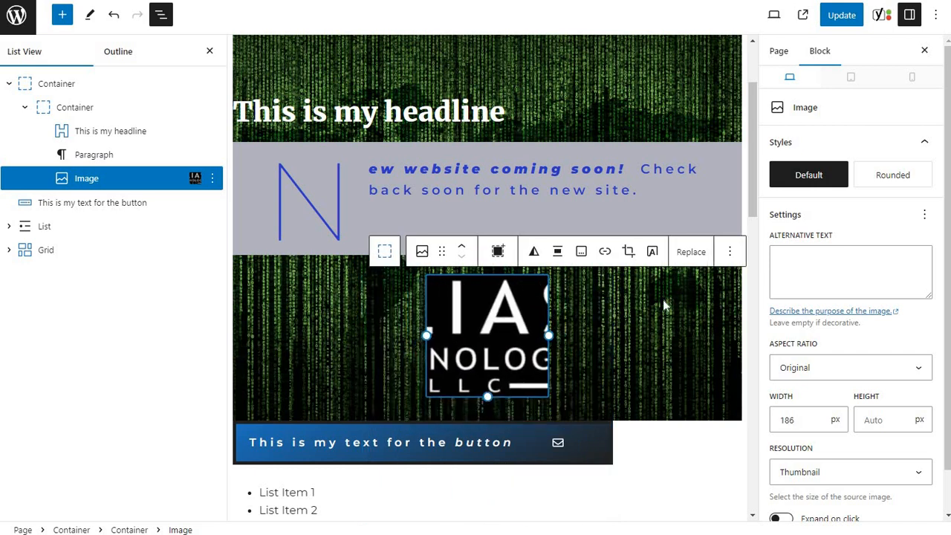
pyautogui.scroll(-3, 664, 299)
pyautogui.scroll(5, 520, 283)
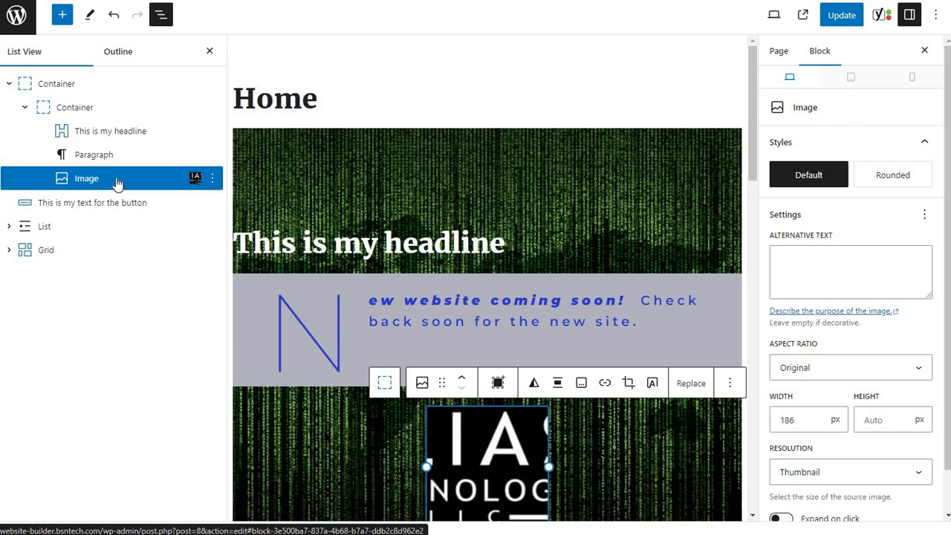
# Delete the logo Image block from the hero's inner container.
pyautogui.click(213, 180)
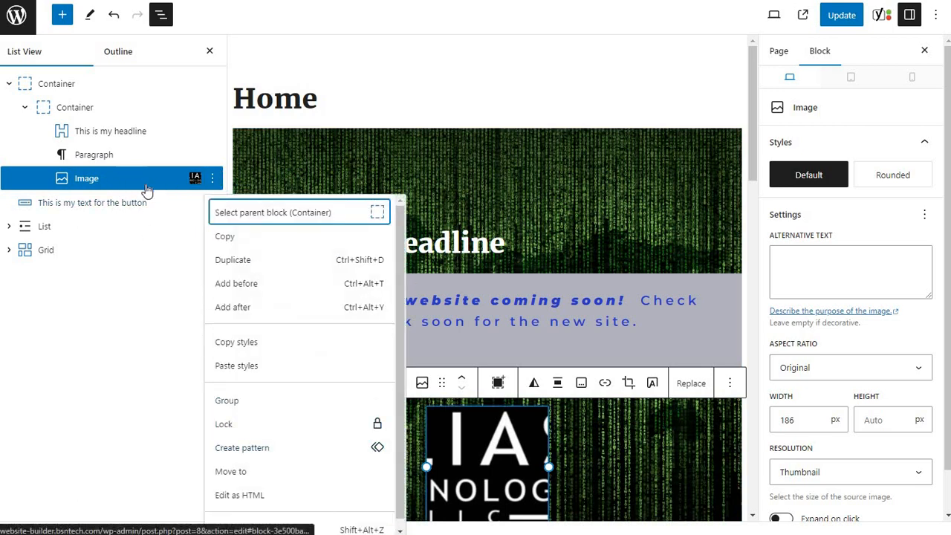
pyautogui.scroll(-1, 268, 463)
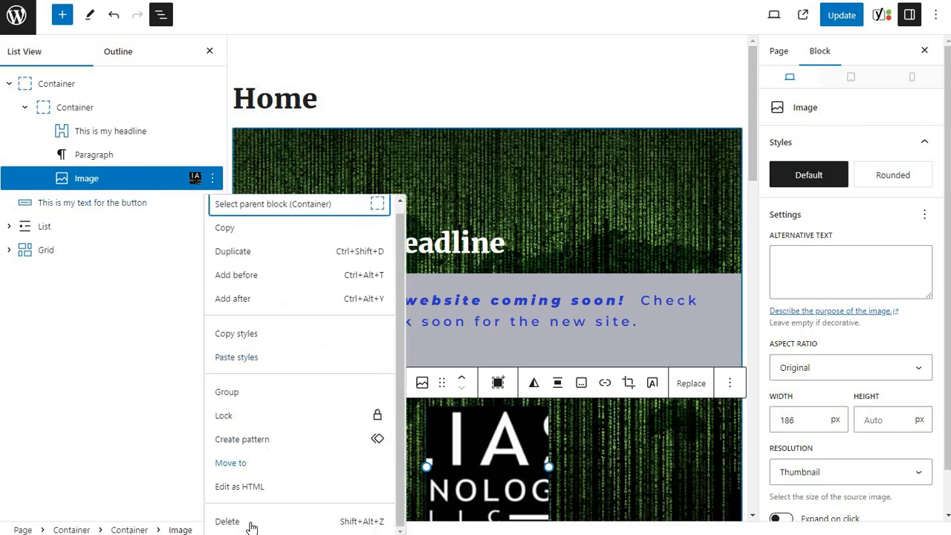
pyautogui.click(252, 522)
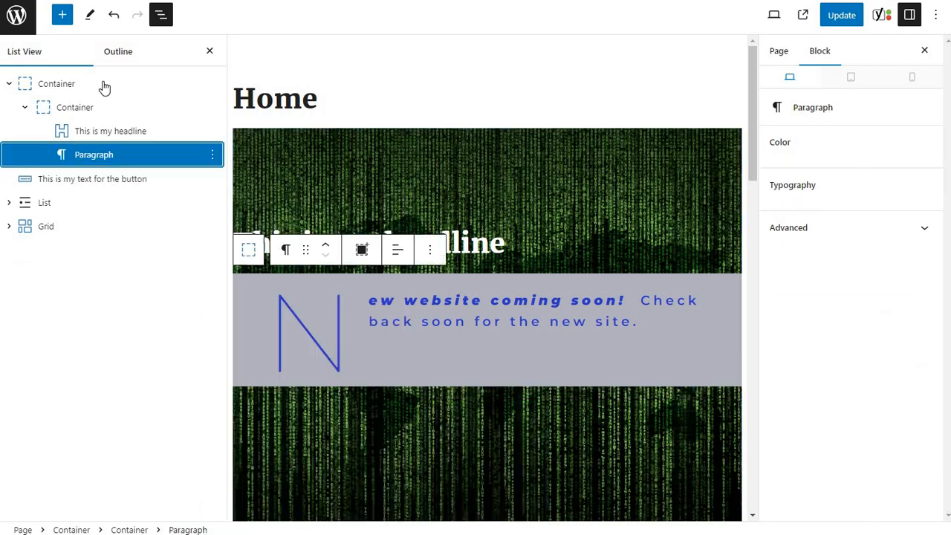
# Insert a GenerateBlocks Image block below the hero paragraph, using aliasllc2.jpg from the media library.
pyautogui.click(63, 17)
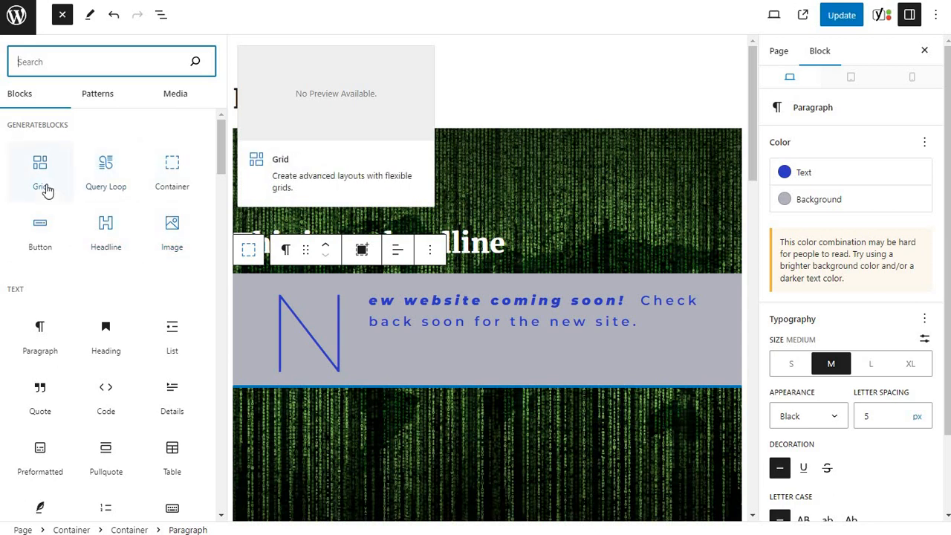
pyautogui.click(170, 232)
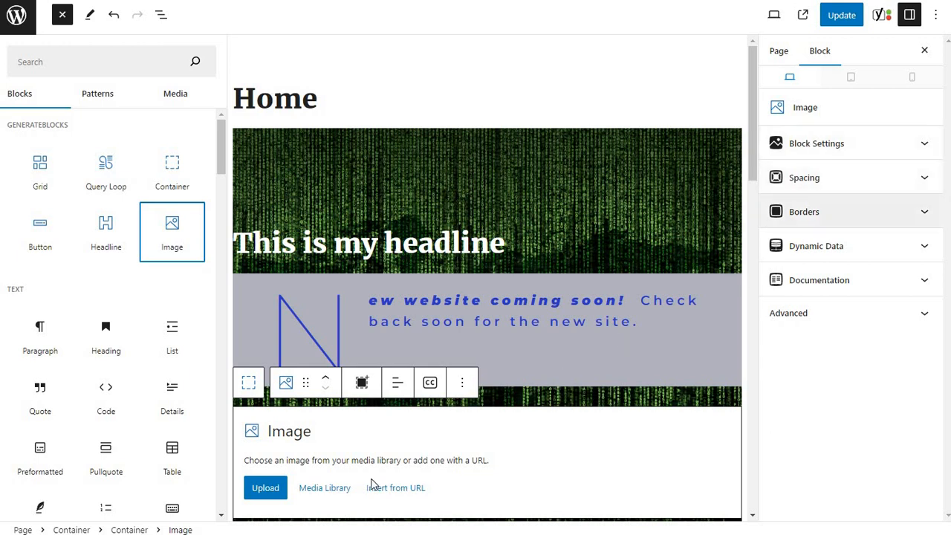
pyautogui.click(310, 503)
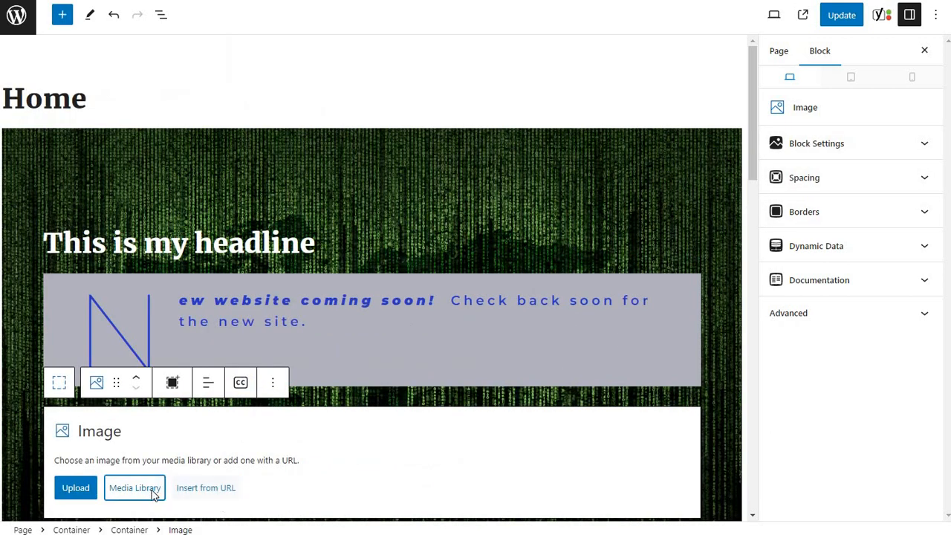
pyautogui.click(153, 492)
pyautogui.click(262, 171)
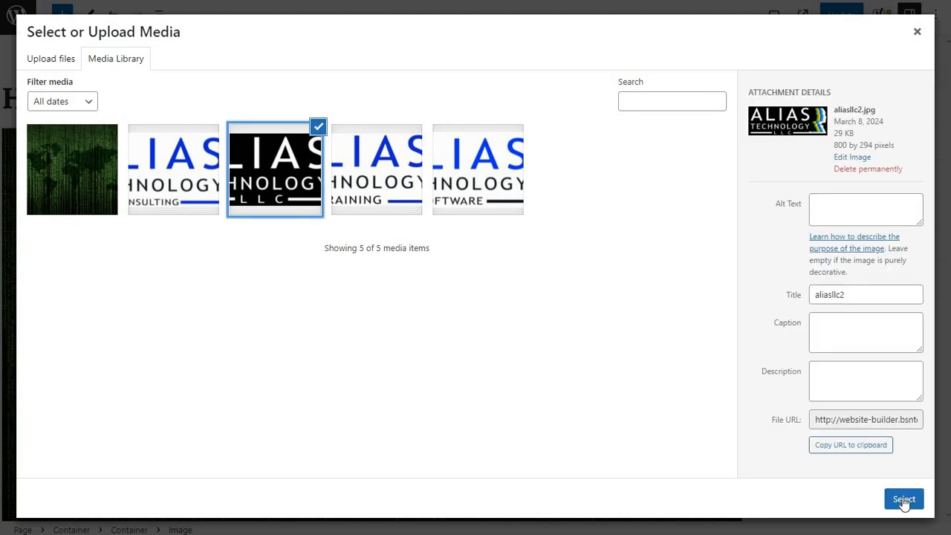
pyautogui.click(903, 499)
pyautogui.scroll(-2, 564, 312)
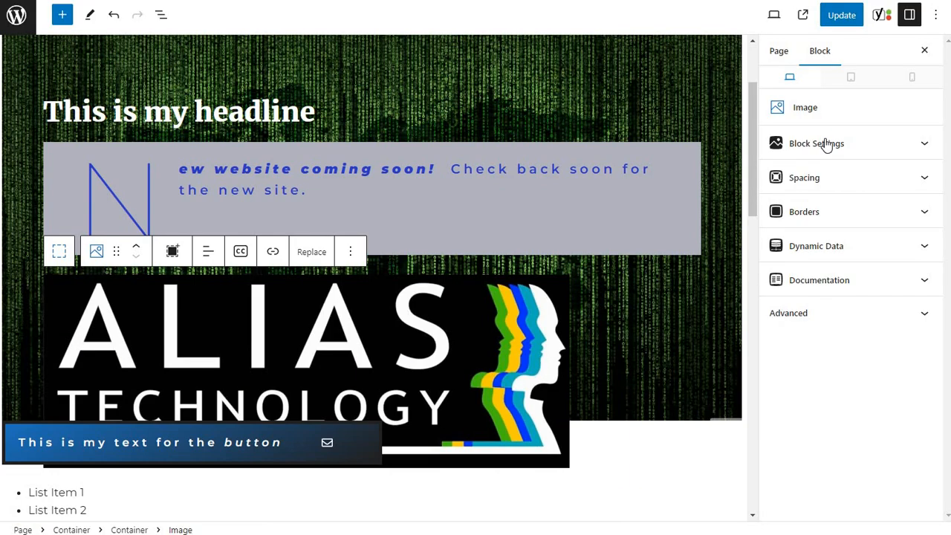
# Set the new logo image's width to 250 px and align it to the center.
pyautogui.click(823, 144)
pyautogui.click(817, 238)
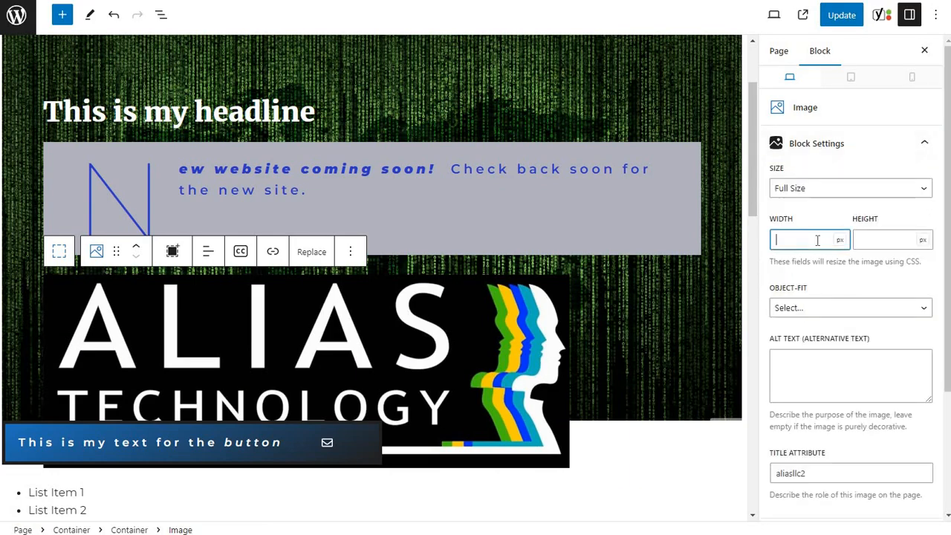
pyautogui.write('250')
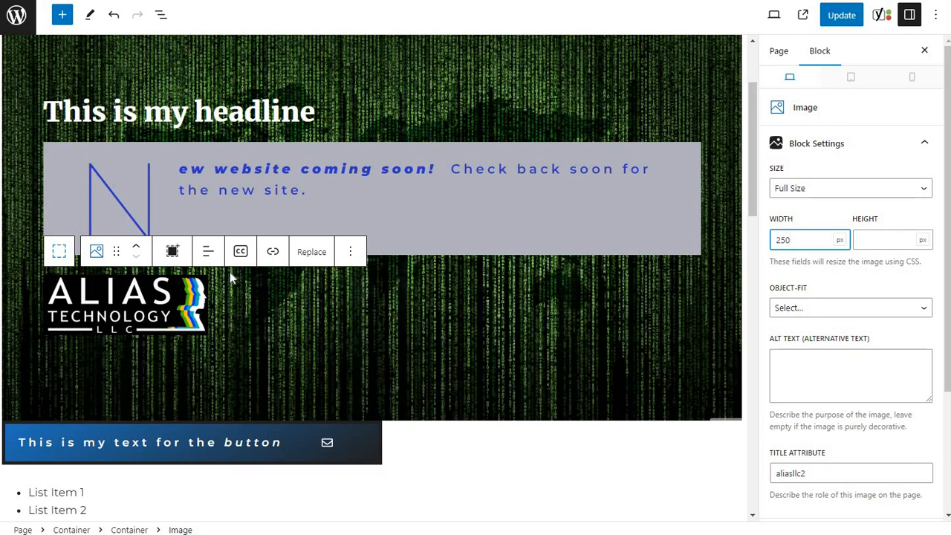
pyautogui.click(208, 252)
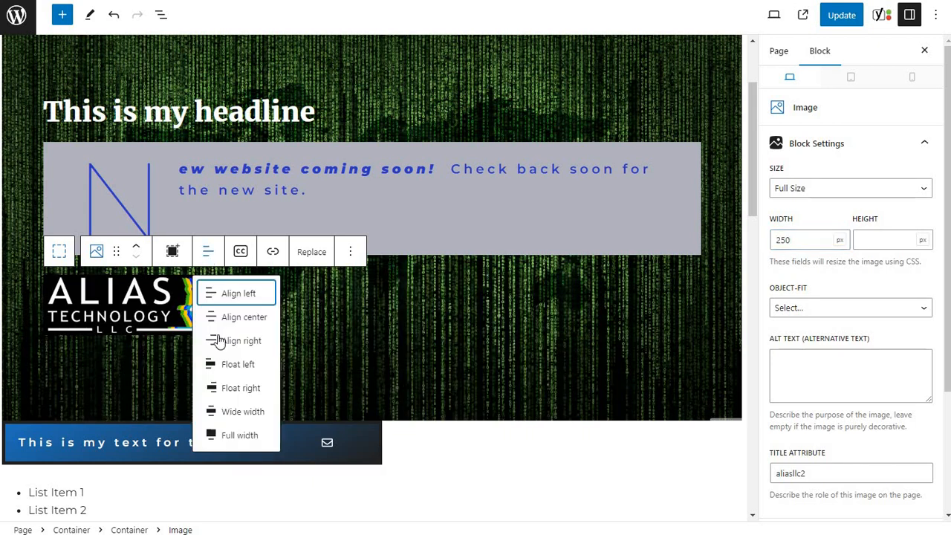
pyautogui.click(227, 317)
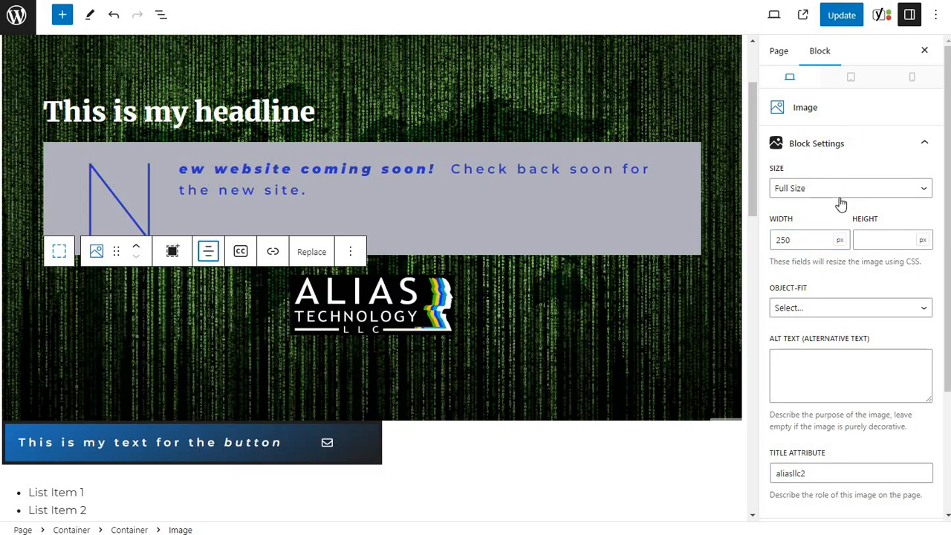
# Set the logo image's top and bottom padding to 15 px each.
pyautogui.scroll(-2, 840, 278)
pyautogui.click(827, 370)
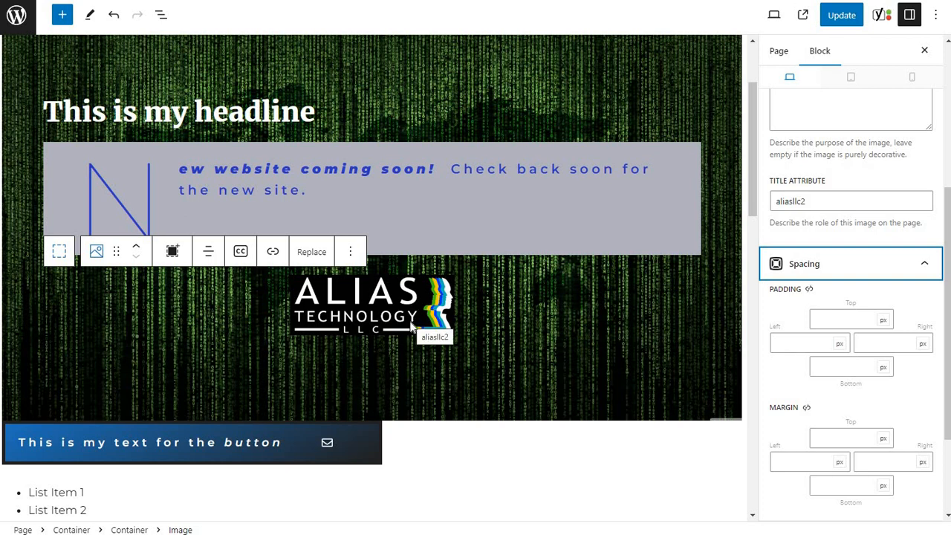
pyautogui.scroll(-2, 426, 415)
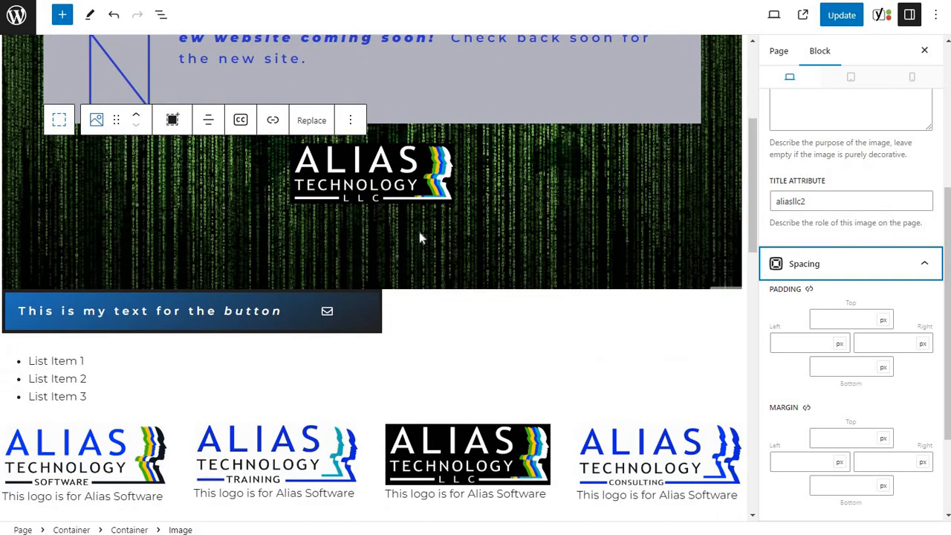
pyautogui.click(760, 323)
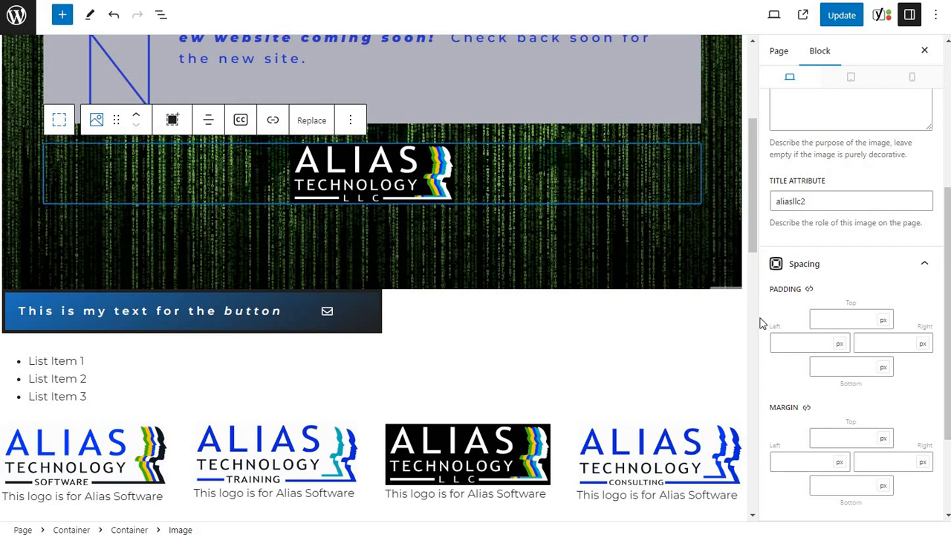
pyautogui.click(835, 322)
pyautogui.write('15')
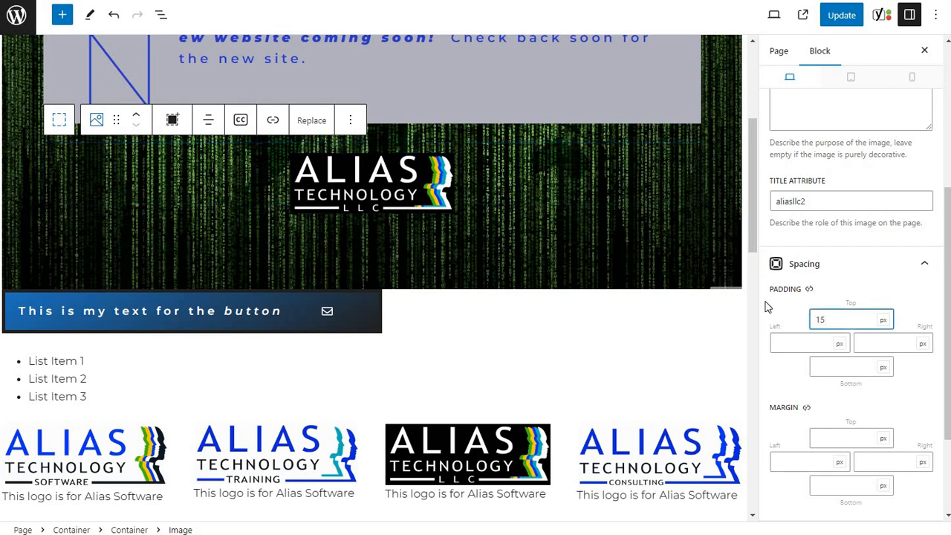
pyautogui.click(839, 368)
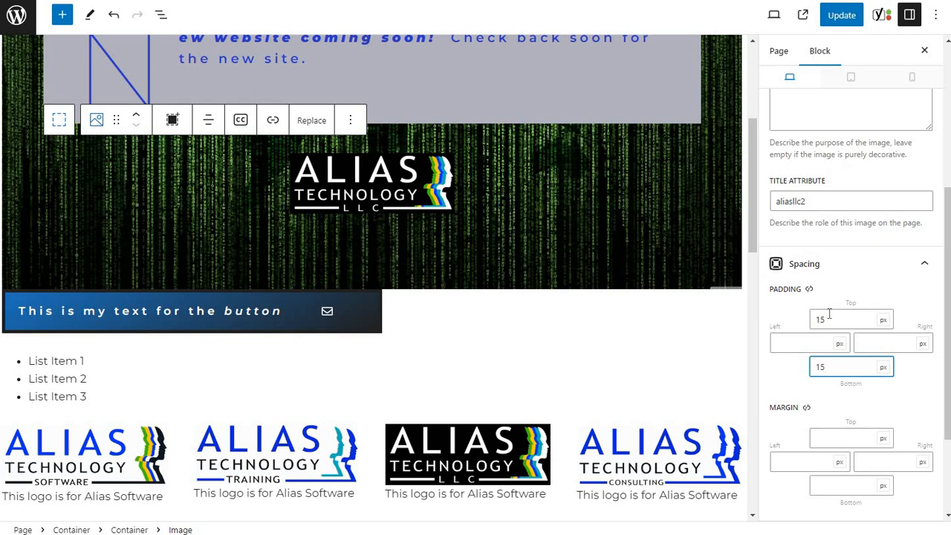
# Give the logo image a linked 10 px border on all sides in the white base-3 color.
pyautogui.scroll(-3, 817, 357)
pyautogui.click(809, 401)
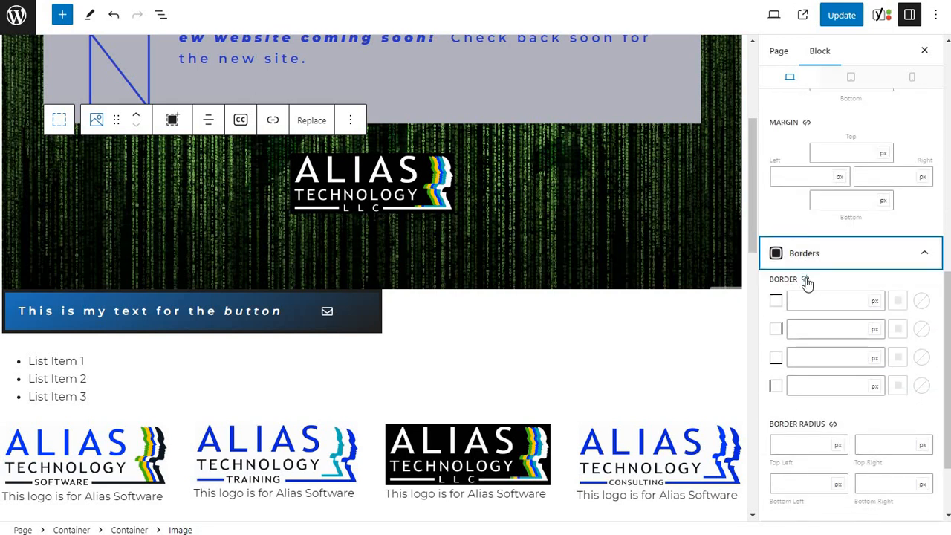
pyautogui.click(806, 279)
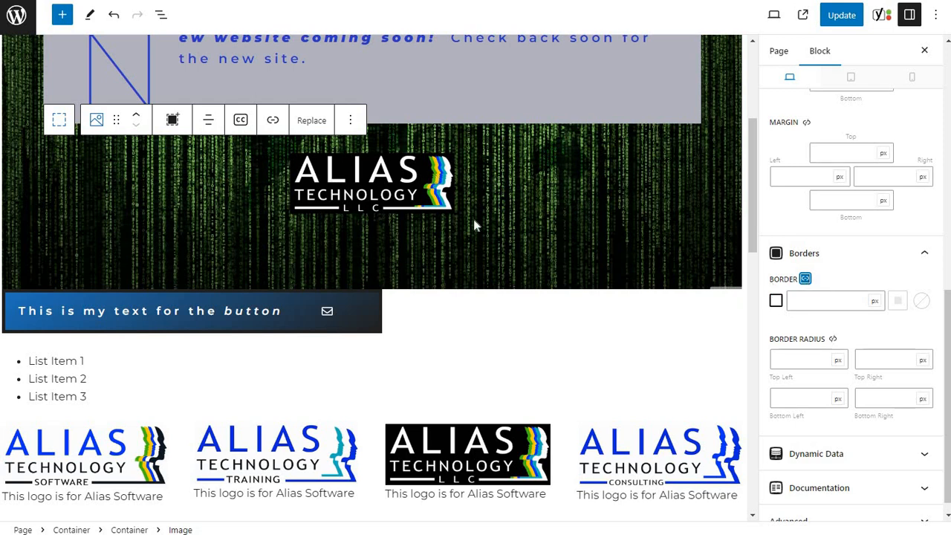
pyautogui.click(815, 302)
pyautogui.write('10')
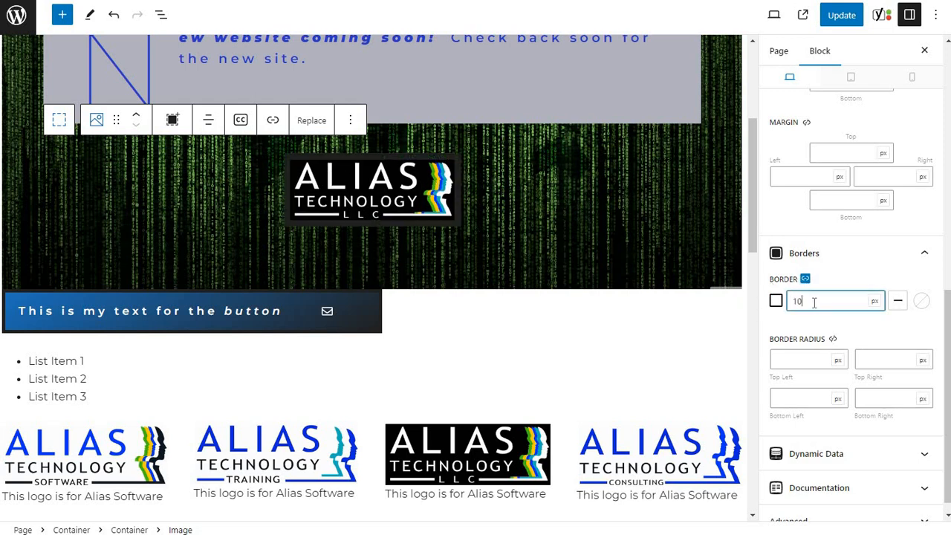
pyautogui.click(920, 301)
pyautogui.click(865, 264)
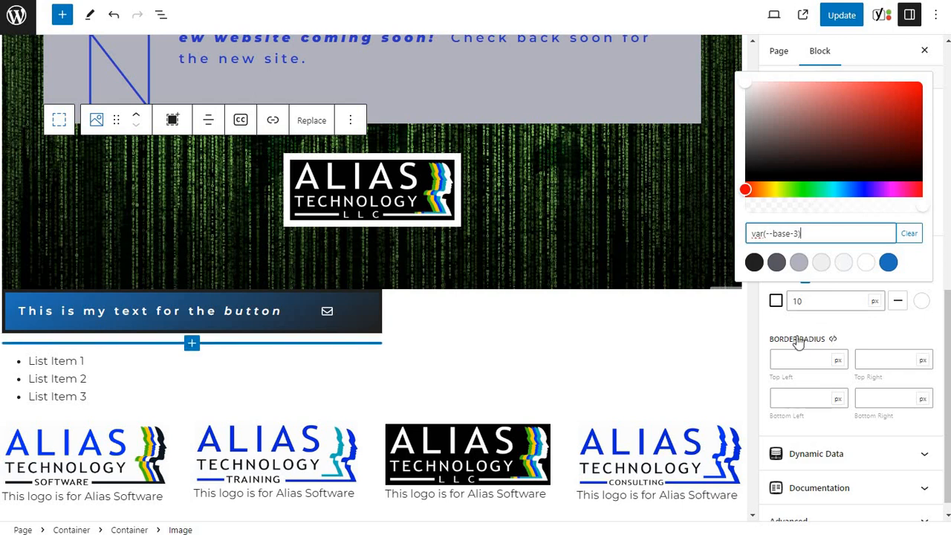
# Set the logo image's top-left border radius to 25 px.
pyautogui.click(812, 355)
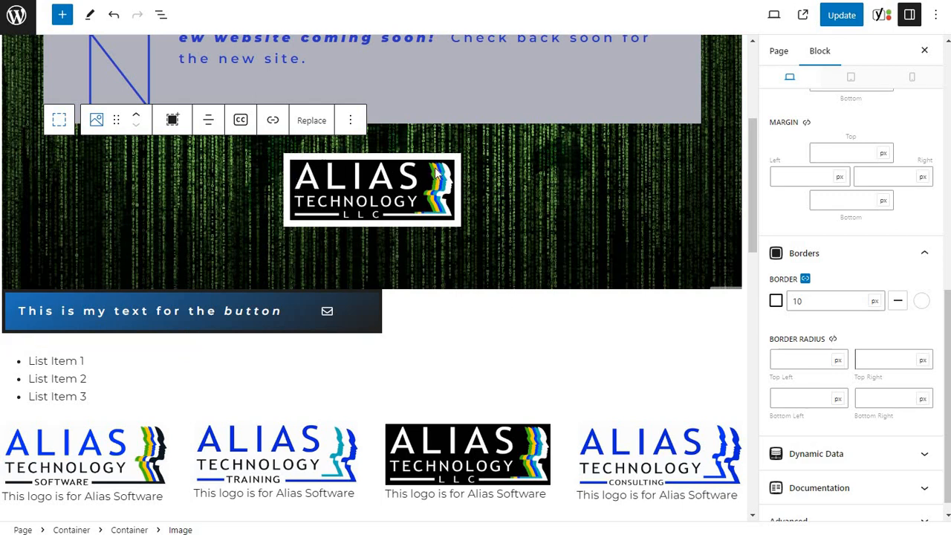
pyautogui.click(794, 359)
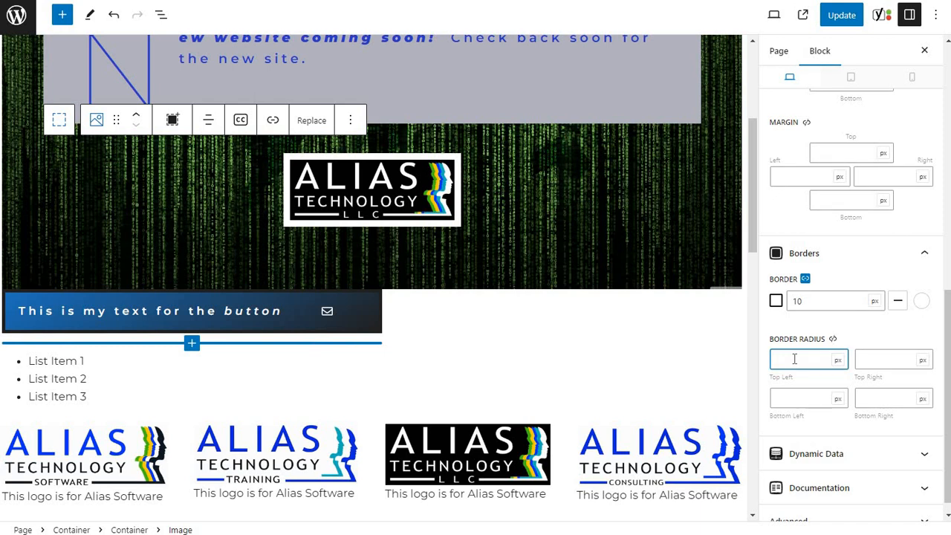
pyautogui.write('25')
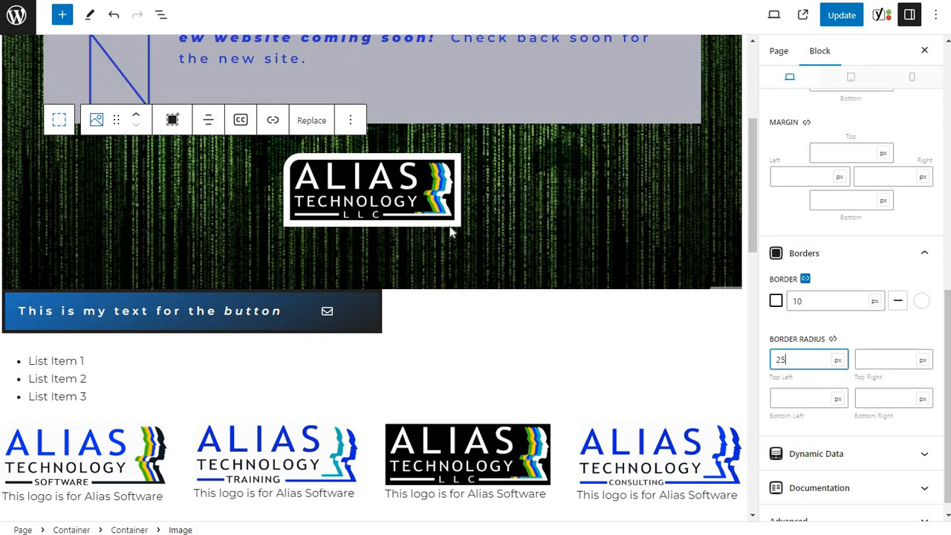
# Set the logo image's bottom-right border radius to 25 px and update the page.
pyautogui.click(884, 399)
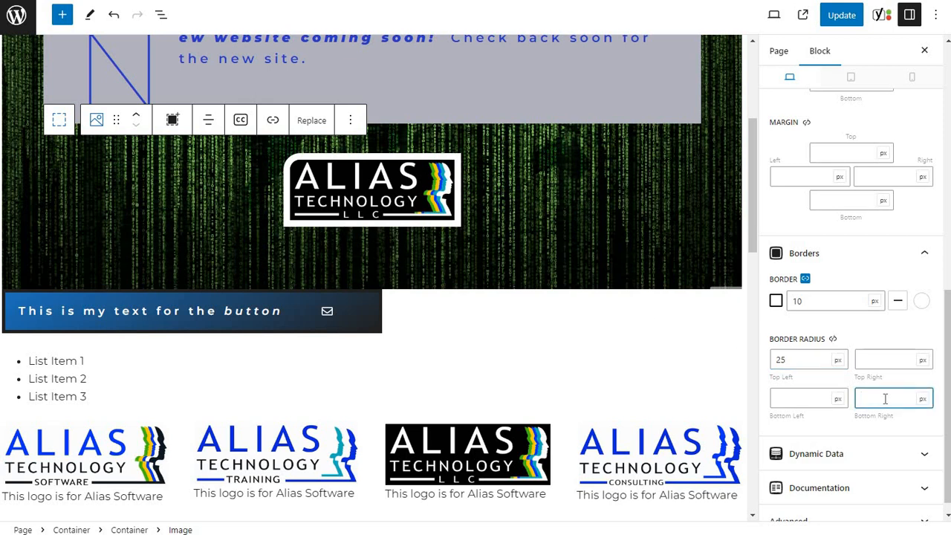
pyautogui.write('25')
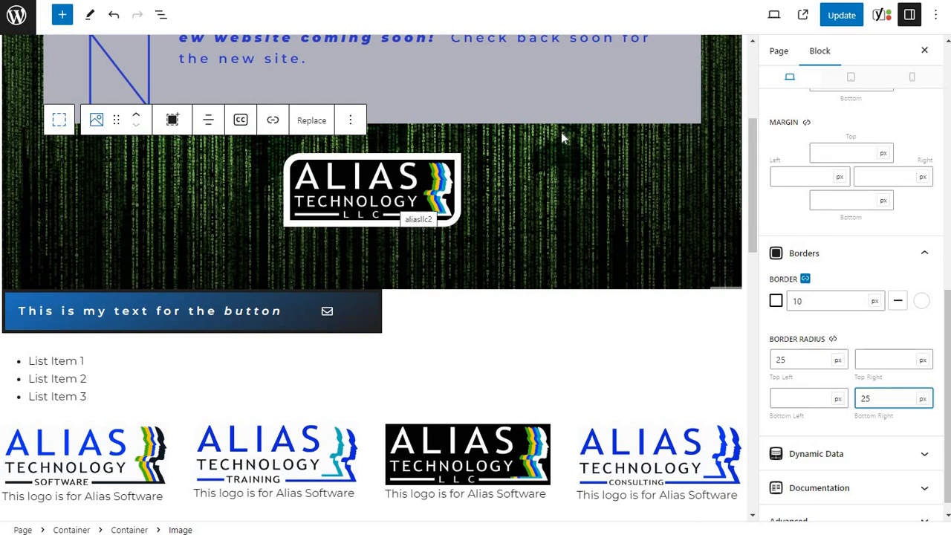
pyautogui.click(837, 15)
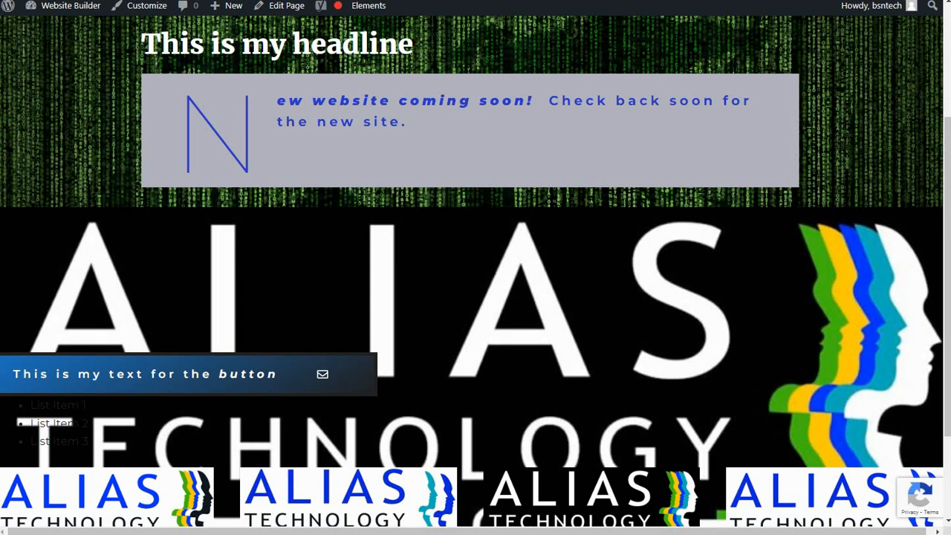
pyautogui.scroll(3, 536, 276)
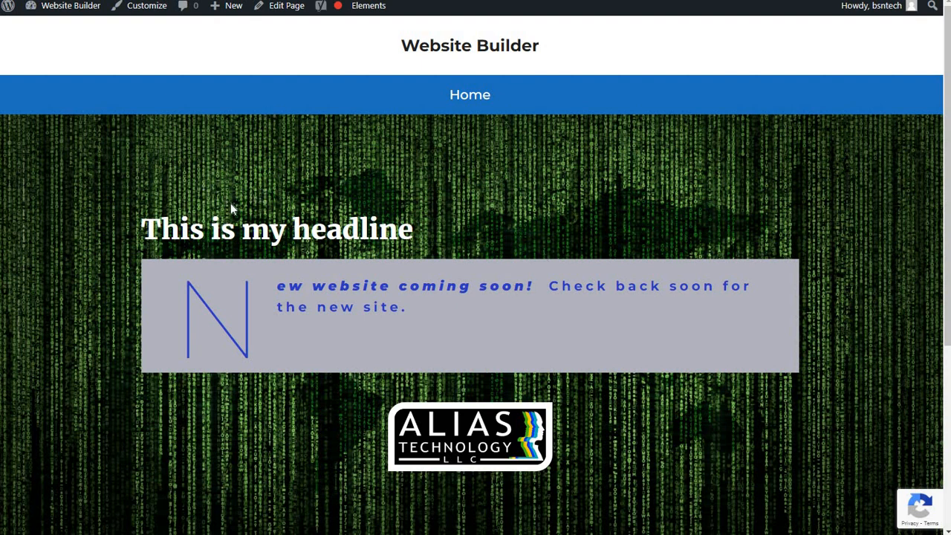
pyautogui.scroll(-3, 371, 293)
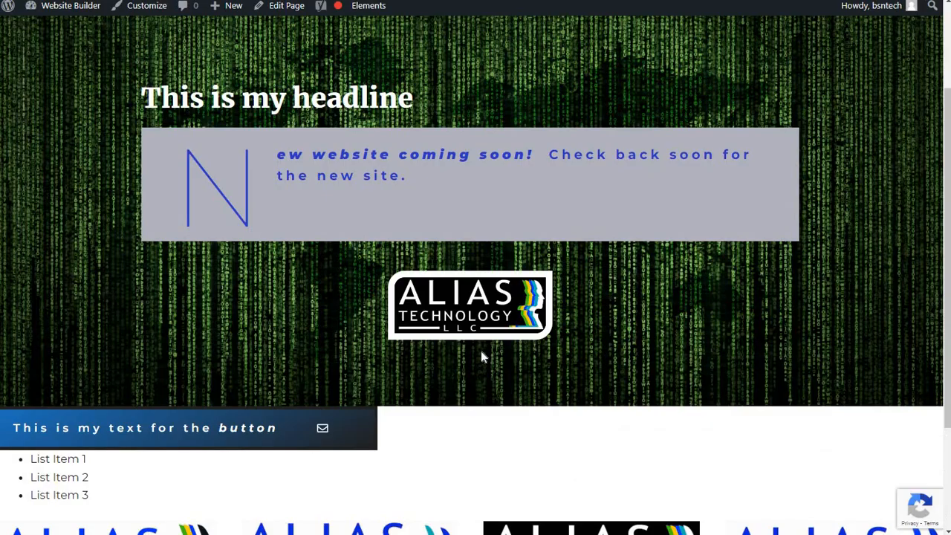
pyautogui.scroll(-3, 481, 351)
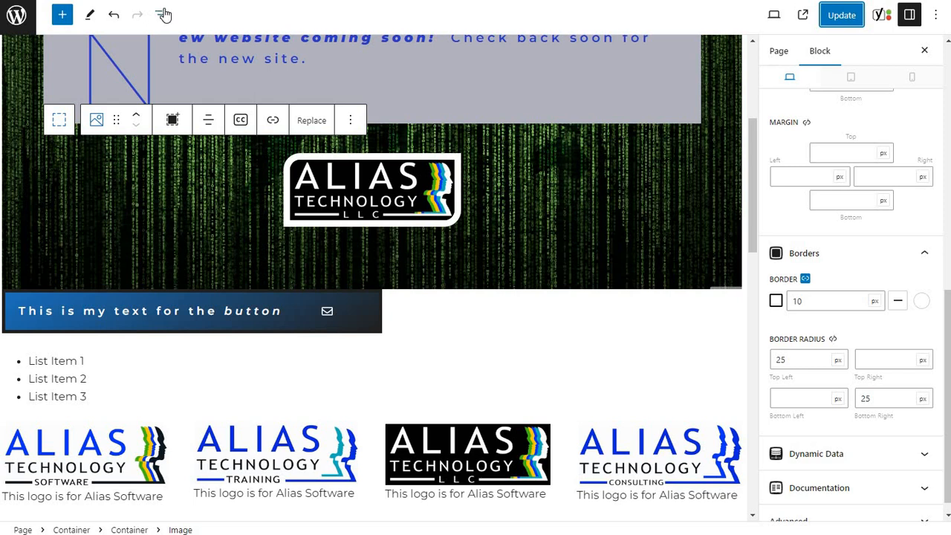
# Try horizontal gaps of 20 px and 60 px on the logo grid and return it to 40 px.
pyautogui.click(162, 14)
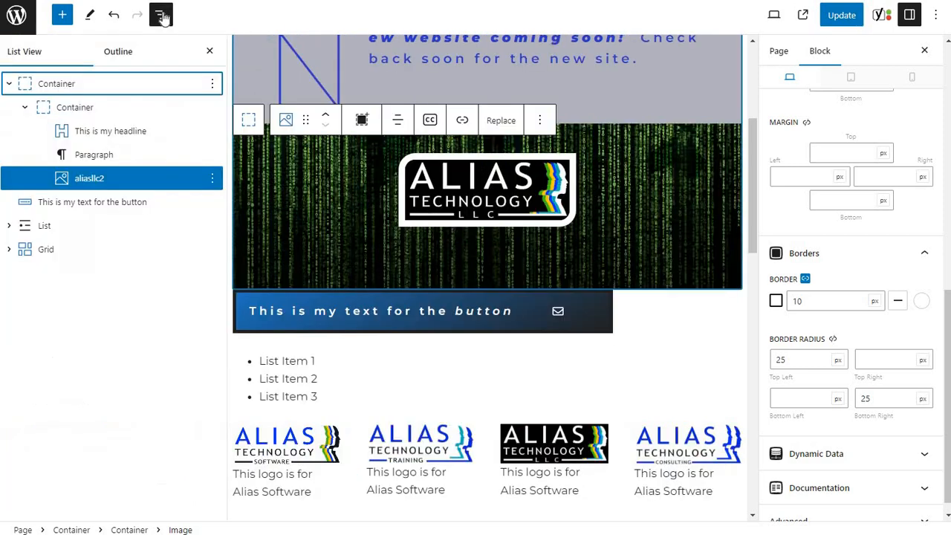
pyautogui.click(55, 256)
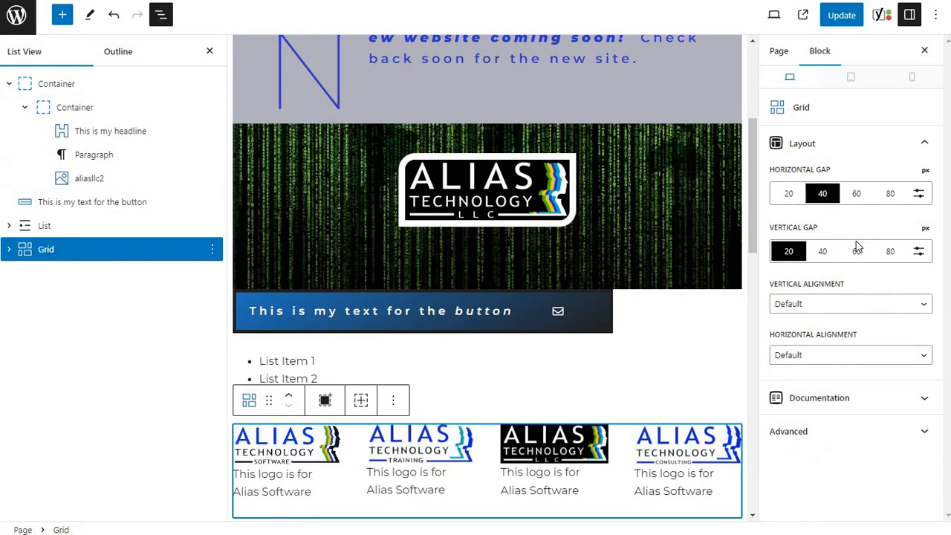
pyautogui.click(789, 195)
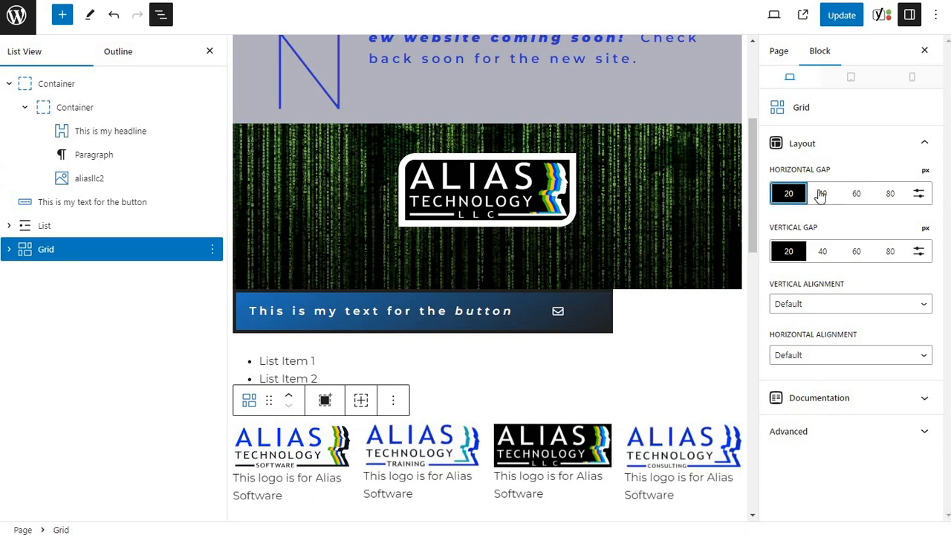
pyautogui.click(855, 194)
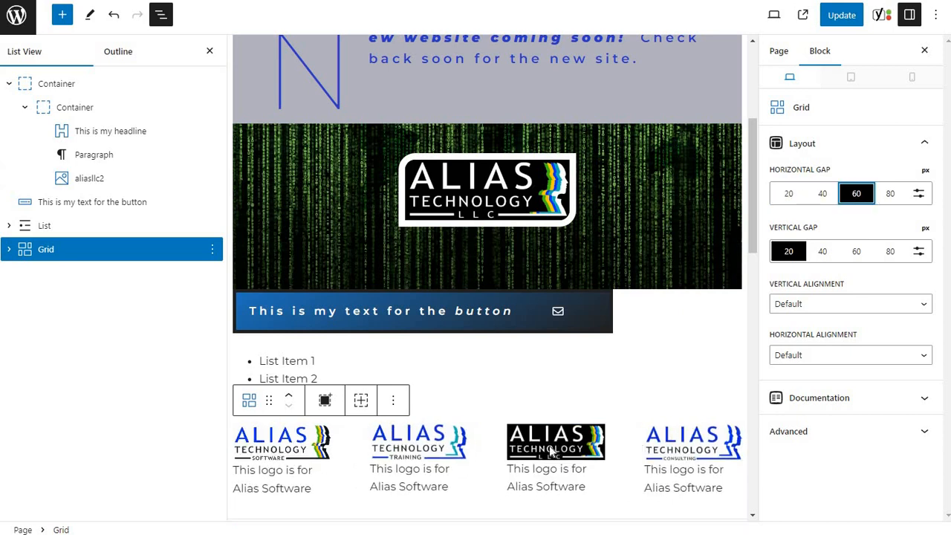
pyautogui.click(820, 252)
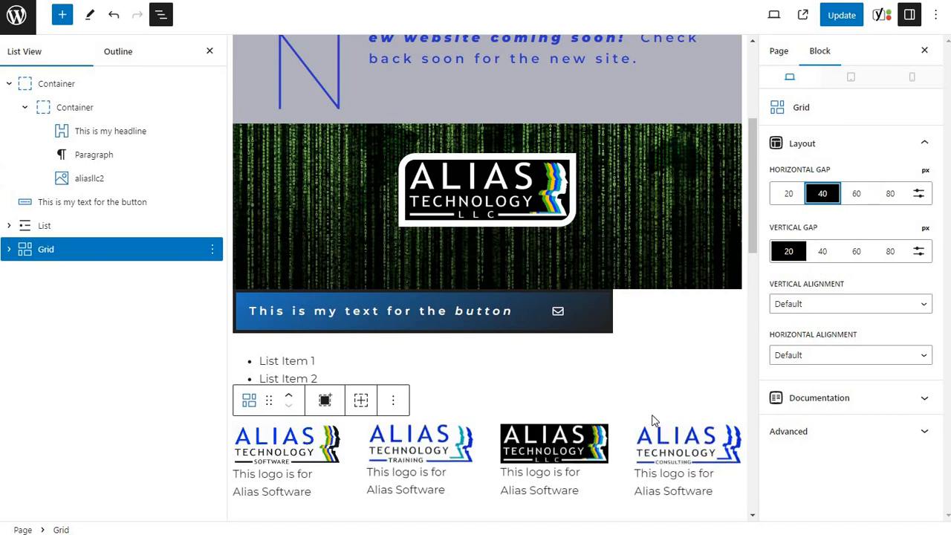
# Add a top-level Container block directly after the list and nest the logo grid inside it.
pyautogui.scroll(-2, 468, 375)
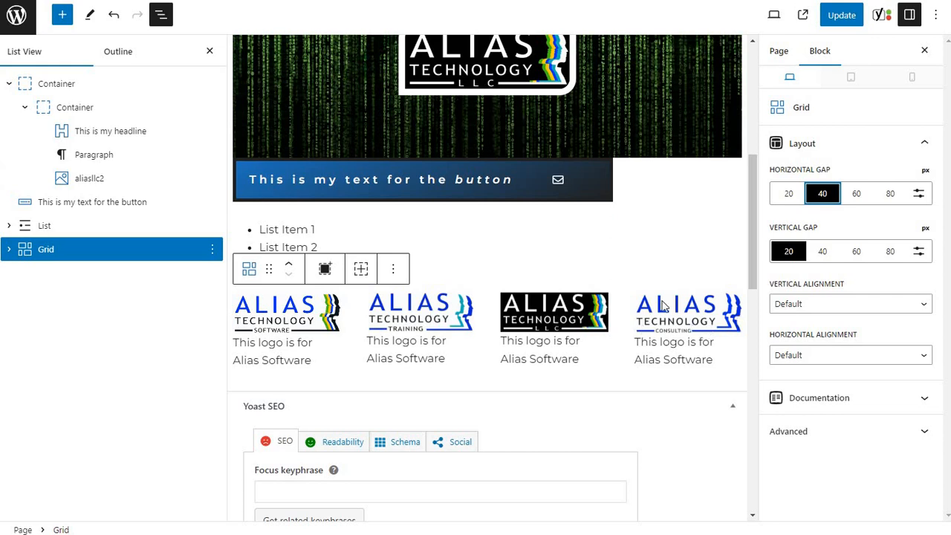
pyautogui.click(63, 16)
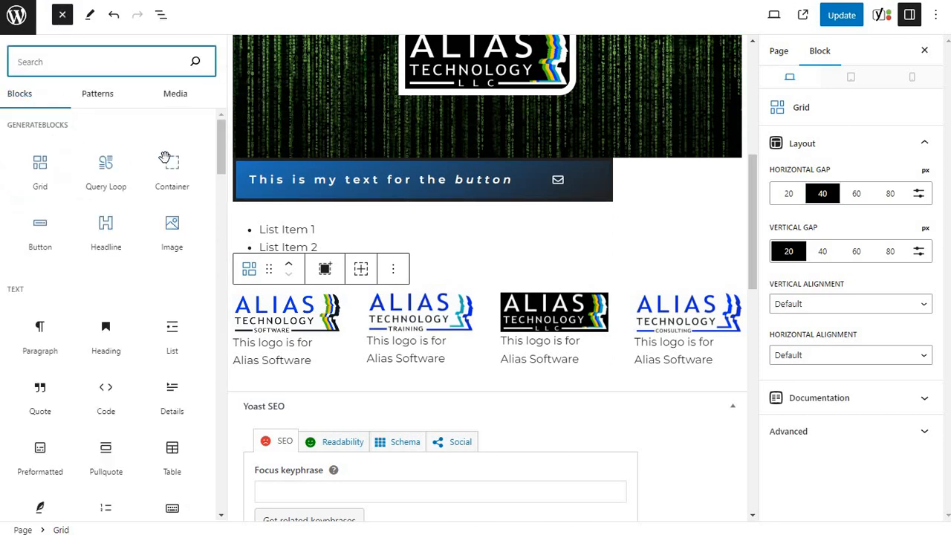
pyautogui.moveTo(165, 158); pyautogui.dragTo(449, 368)
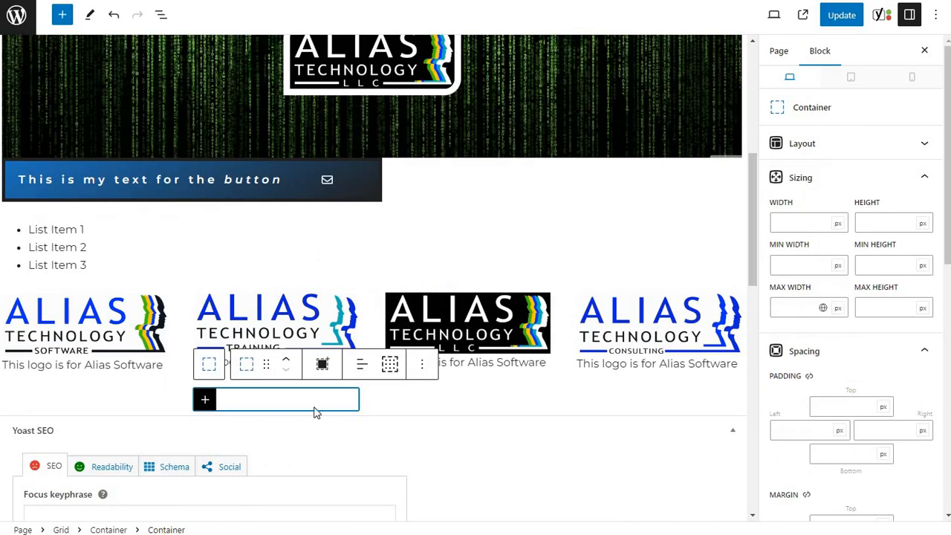
pyautogui.click(160, 16)
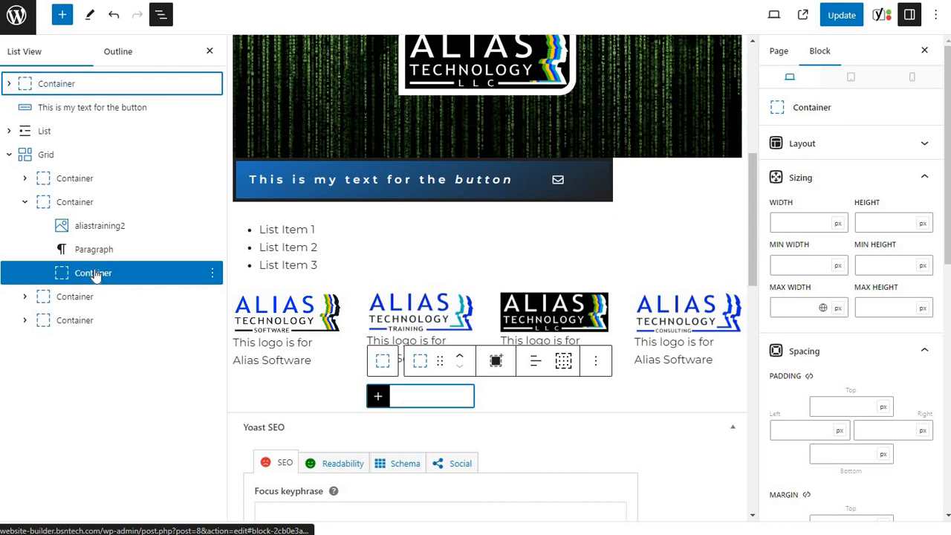
pyautogui.moveTo(96, 273); pyautogui.dragTo(19, 149)
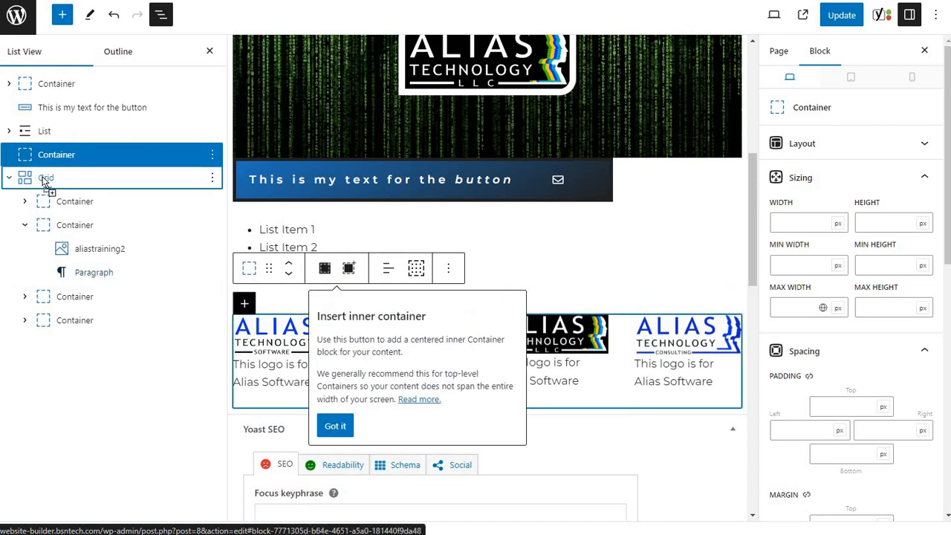
pyautogui.moveTo(41, 181); pyautogui.dragTo(87, 171)
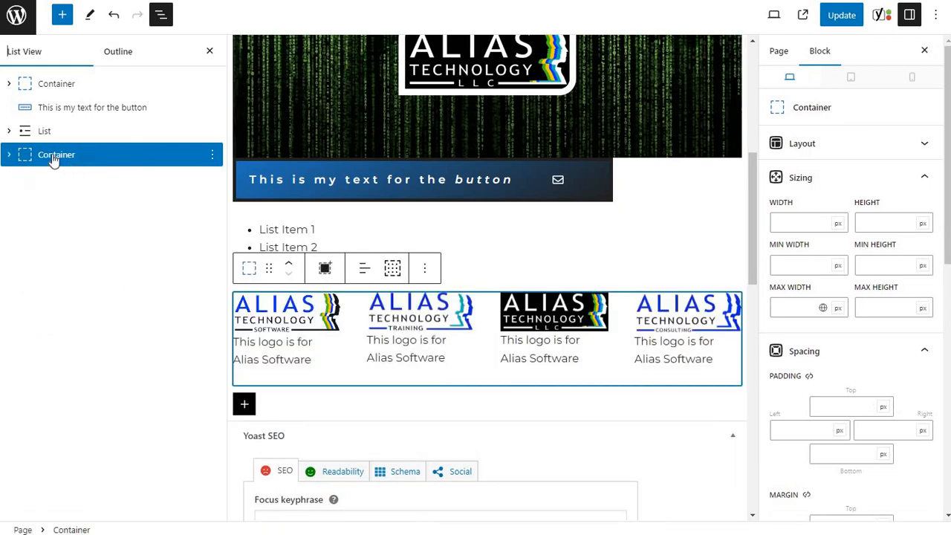
# Set the left and right padding of the container around the logo grid to 50 px each and update the page.
pyautogui.click(72, 154)
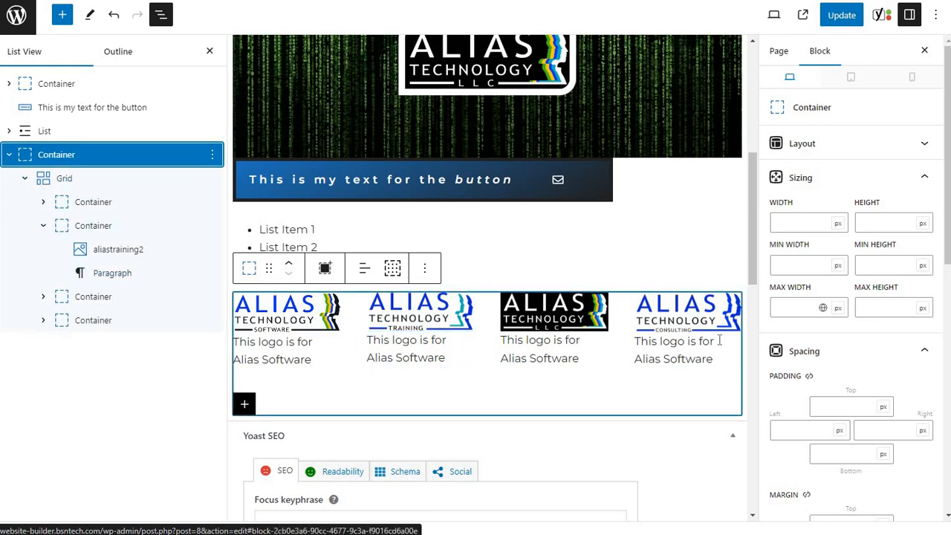
pyautogui.scroll(-1, 799, 371)
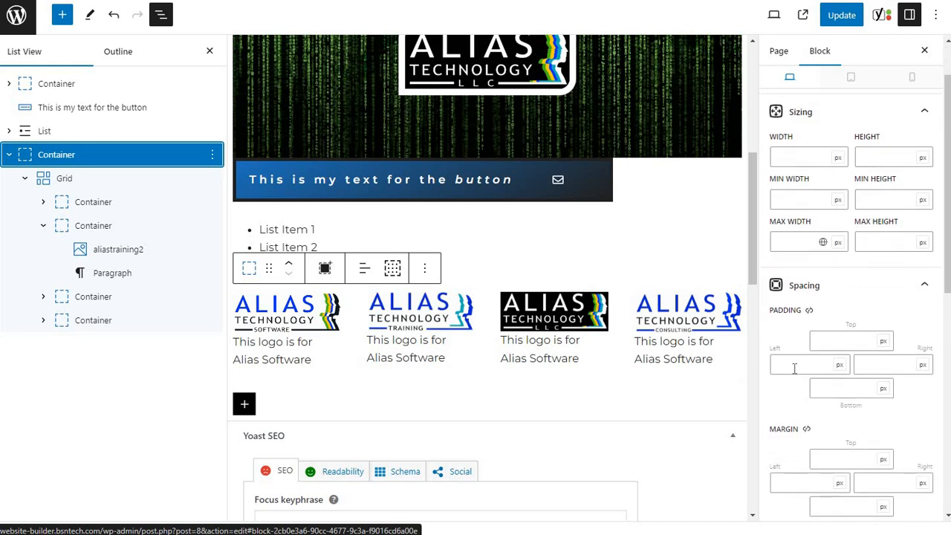
pyautogui.click(794, 368)
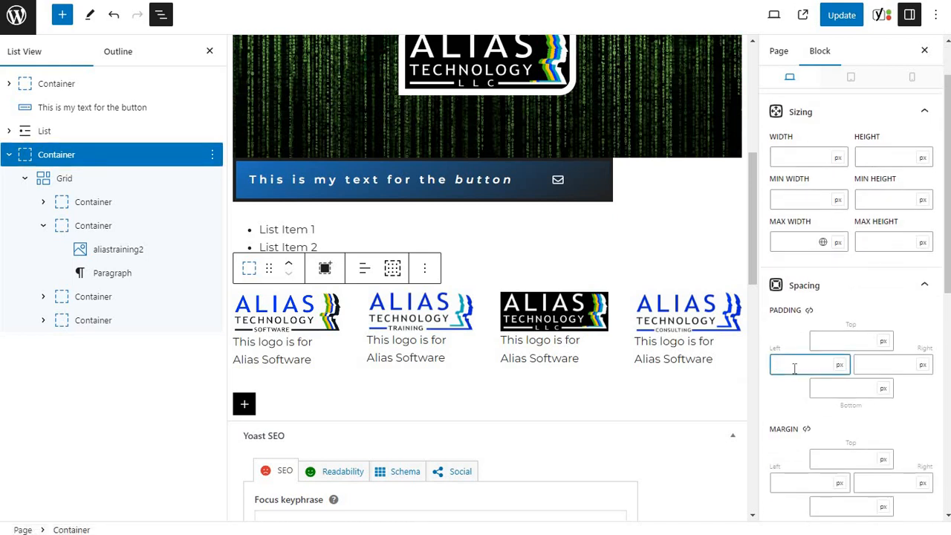
pyautogui.write('50')
pyautogui.click(865, 364)
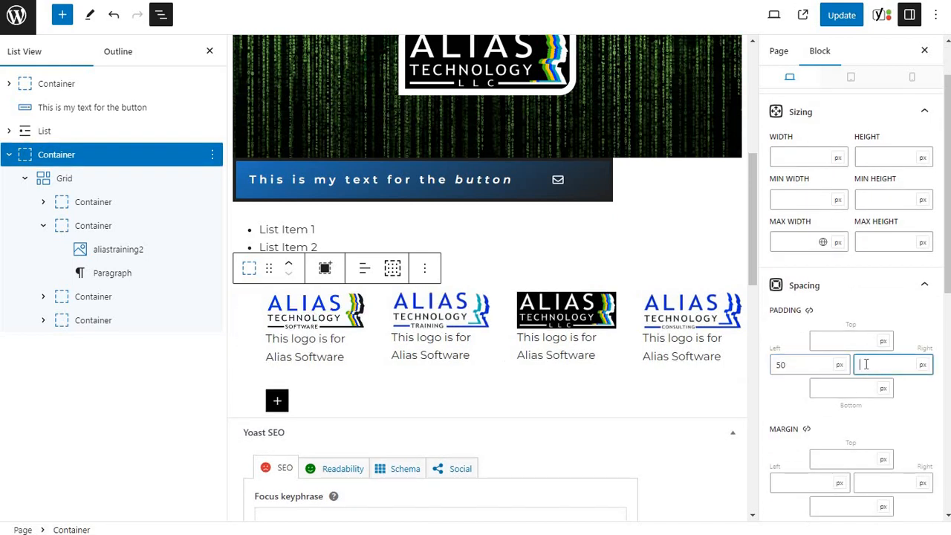
pyautogui.write('50')
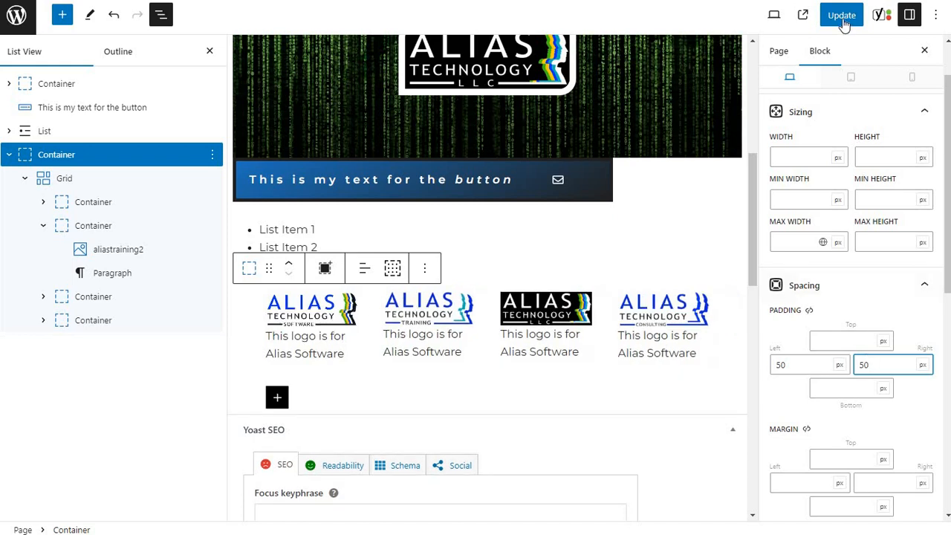
pyautogui.click(842, 17)
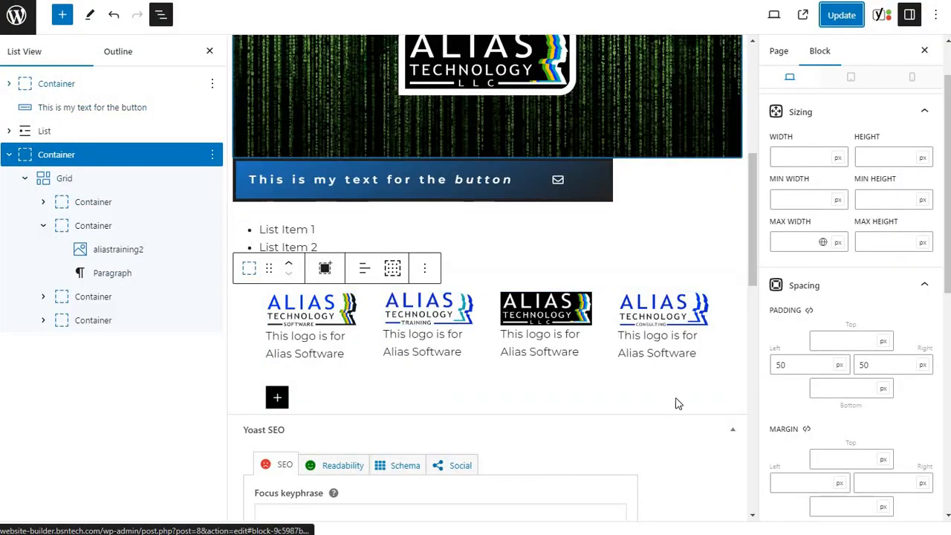
# Give the container around the logo grid the grey contrast-3 background color.
pyautogui.scroll(-4, 864, 312)
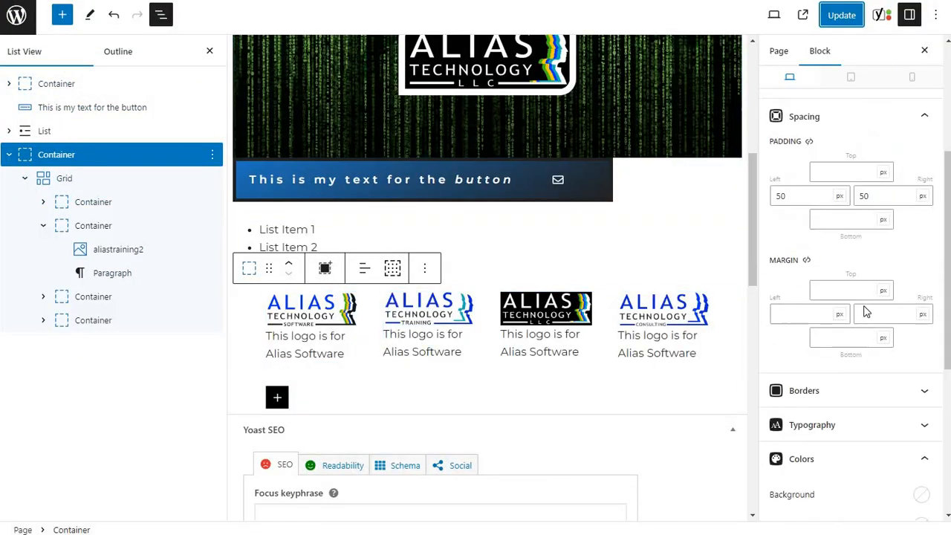
pyautogui.click(918, 272)
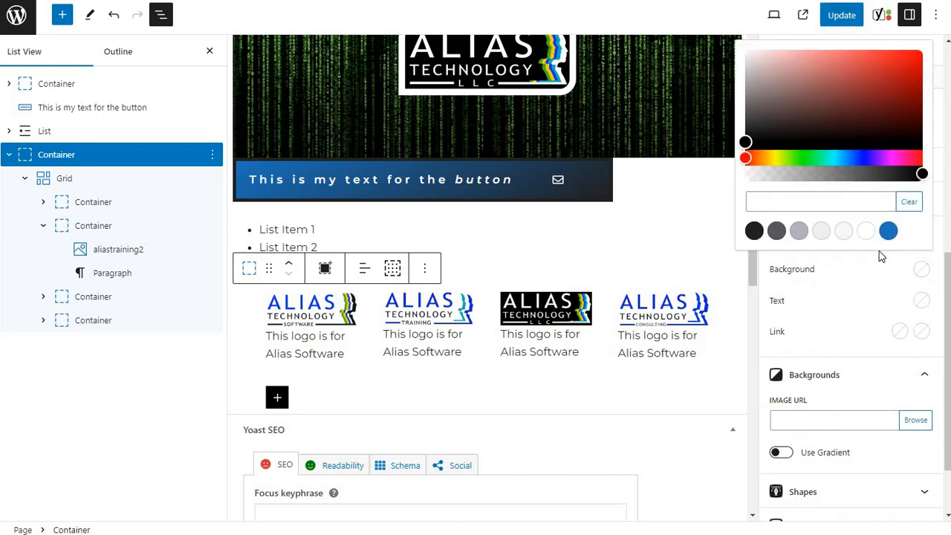
pyautogui.click(798, 231)
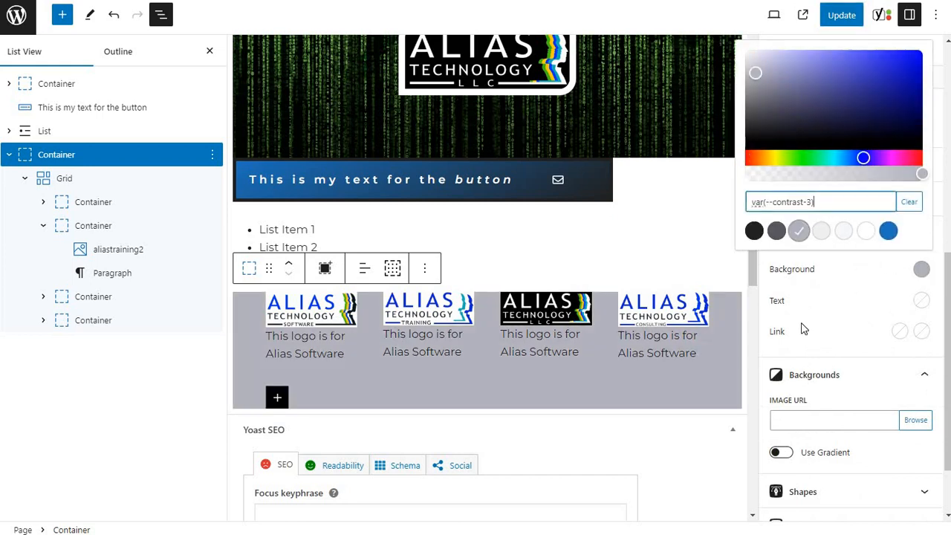
pyautogui.click(827, 280)
# Set the grey container's top and bottom padding to 50 px and link the padding on all sides.
pyautogui.scroll(5, 826, 281)
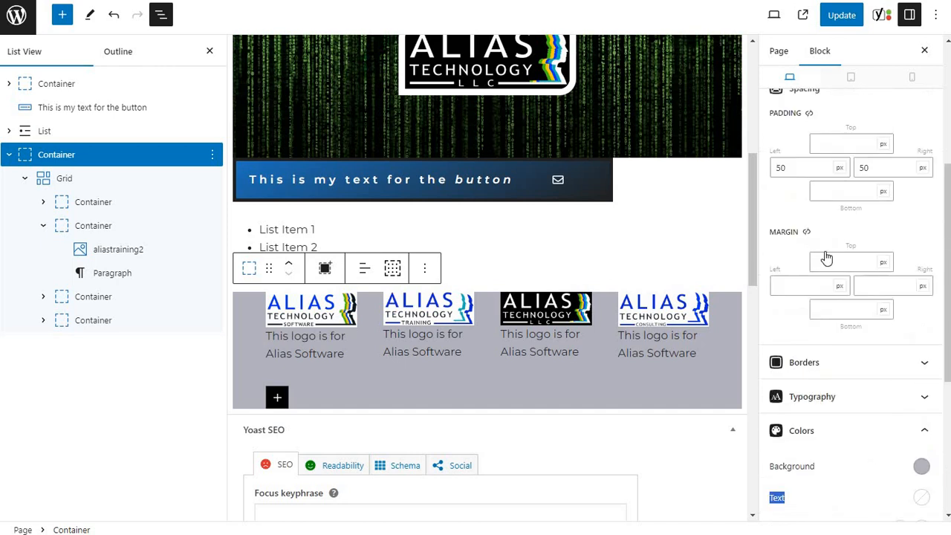
pyautogui.click(840, 211)
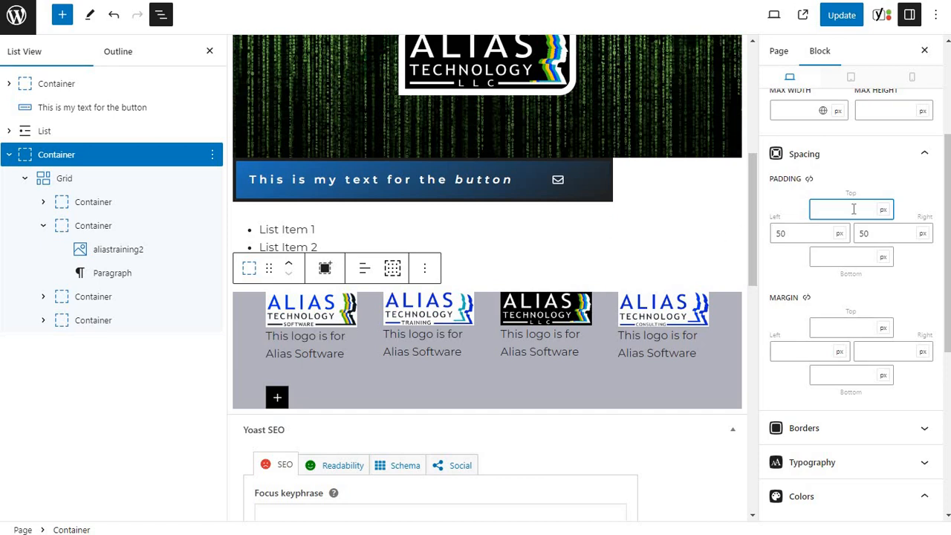
pyautogui.write('50')
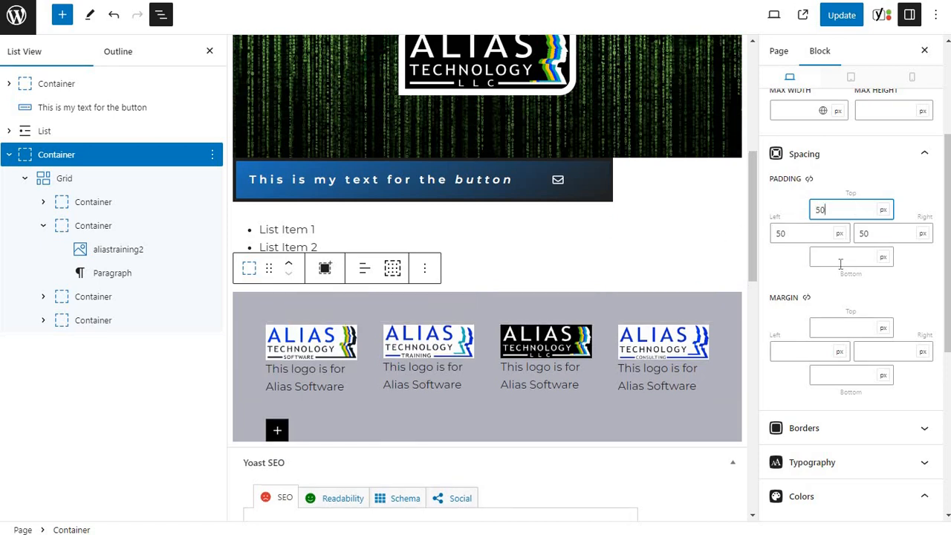
pyautogui.click(841, 260)
pyautogui.write('50')
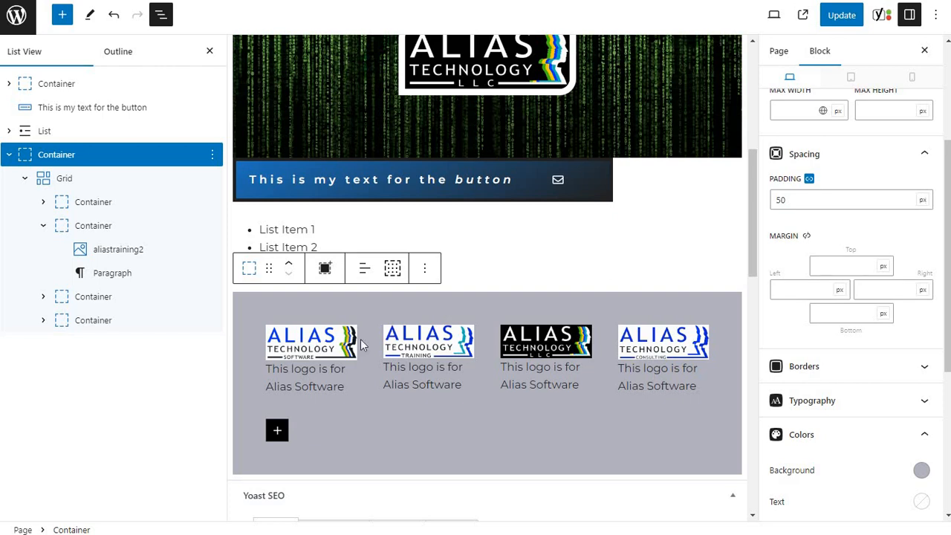
# Give the grid's first inner container a linked padding of 15 px on all sides.
pyautogui.click(91, 203)
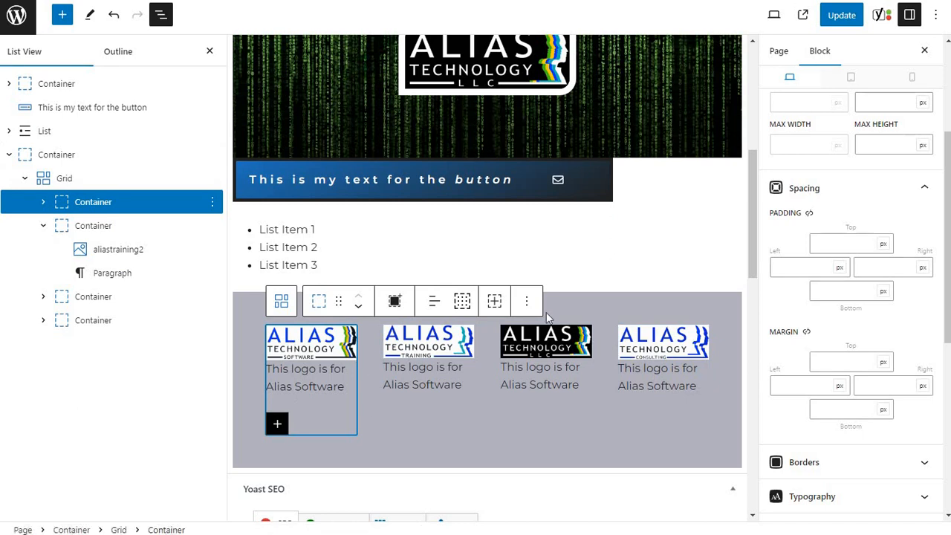
pyautogui.click(834, 244)
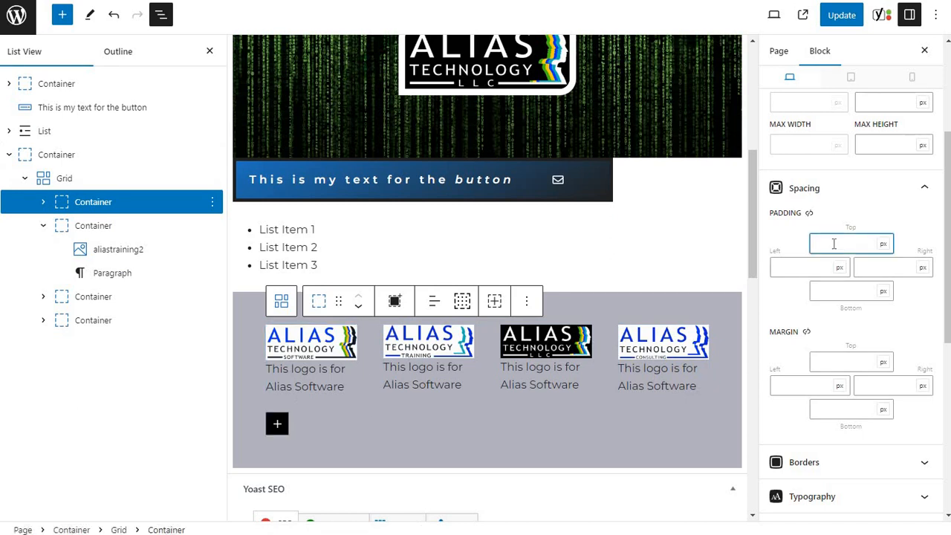
pyautogui.write('15')
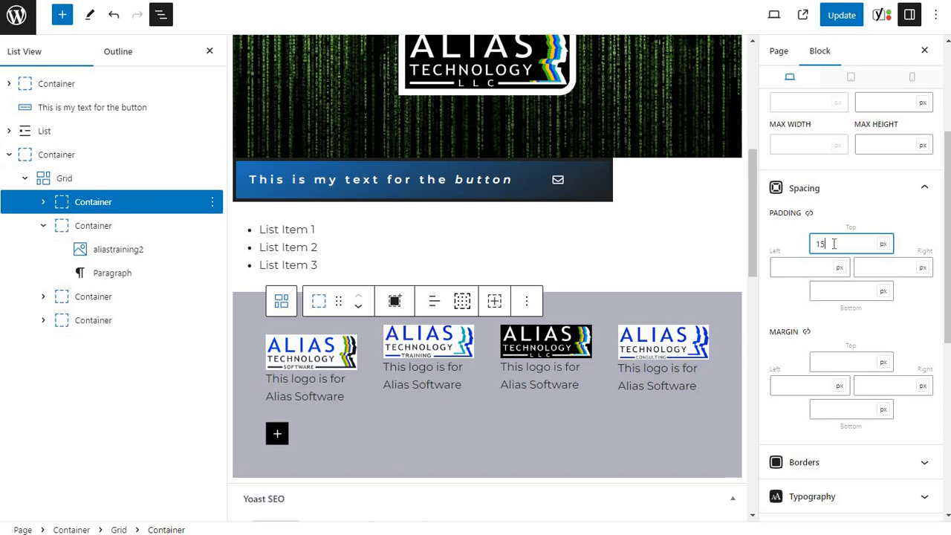
pyautogui.click(809, 213)
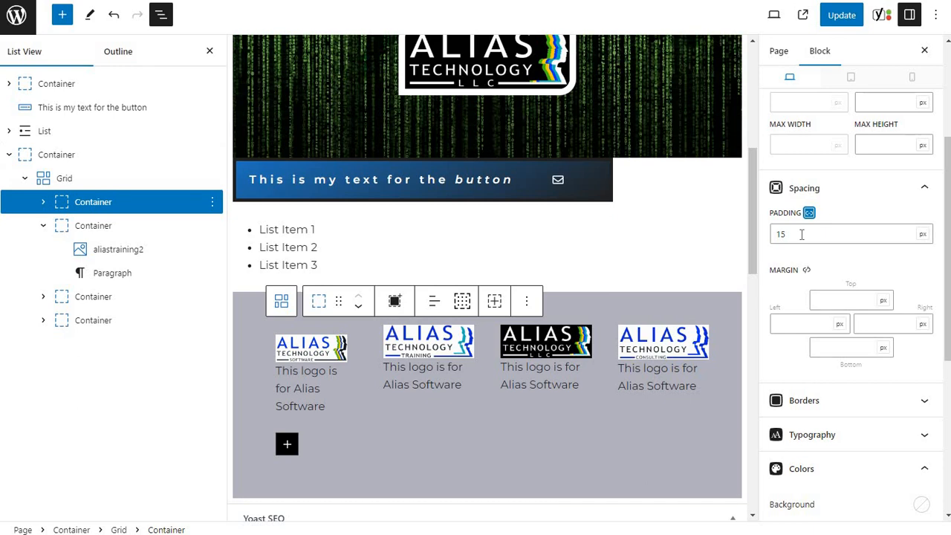
# Set the background of the grid's first inner container to the blue accent color.
pyautogui.scroll(-3, 817, 319)
pyautogui.click(921, 375)
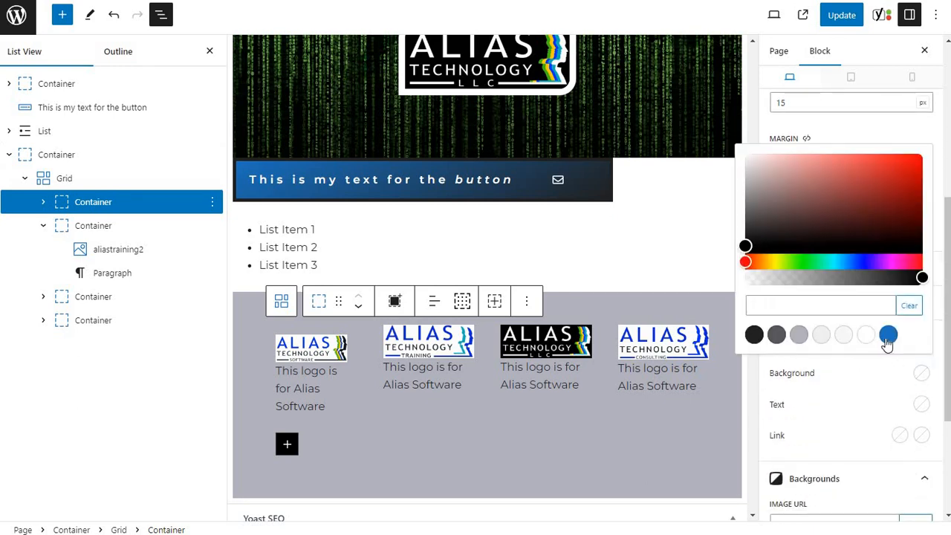
pyautogui.click(888, 335)
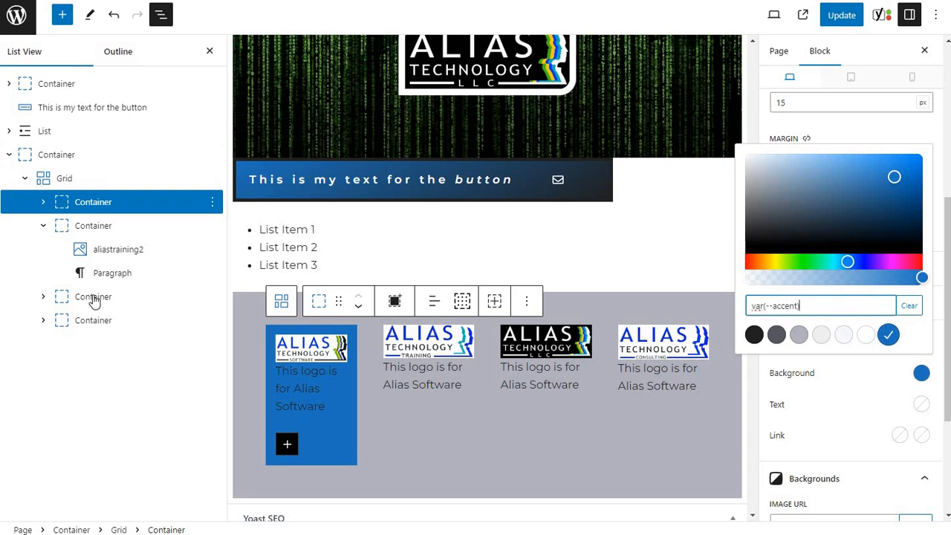
# Give the grid's second inner container a linked padding of 15 px on all sides and a red #d71616 background.
pyautogui.click(68, 228)
pyautogui.scroll(2, 832, 215)
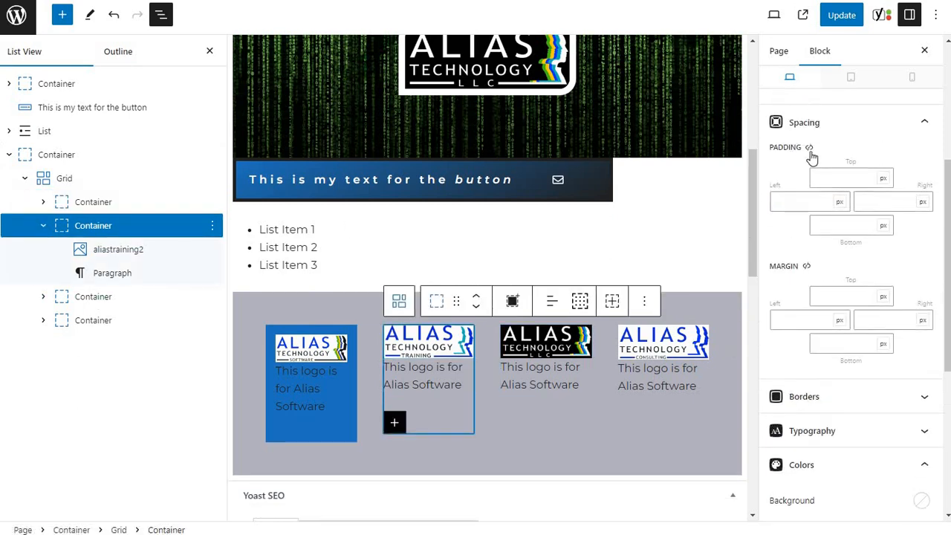
pyautogui.click(809, 147)
pyautogui.click(826, 167)
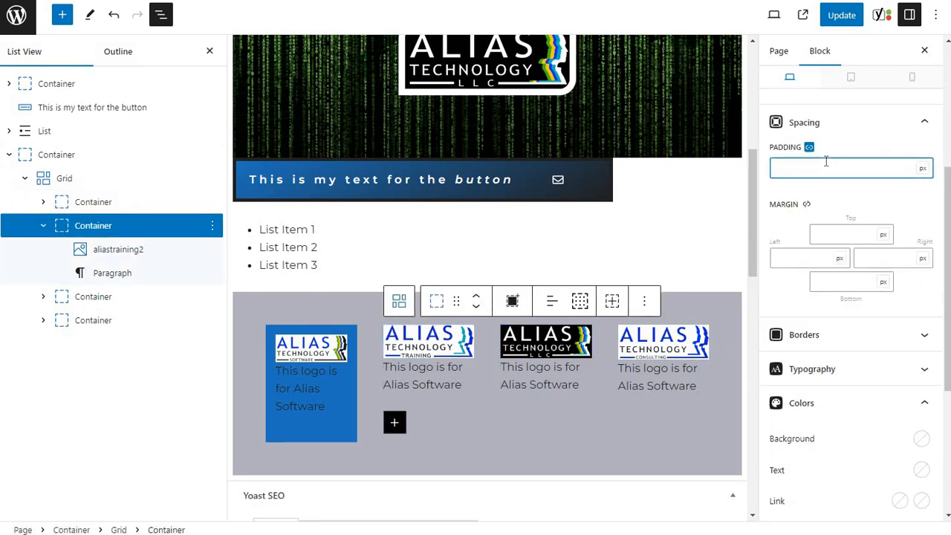
pyautogui.write('15')
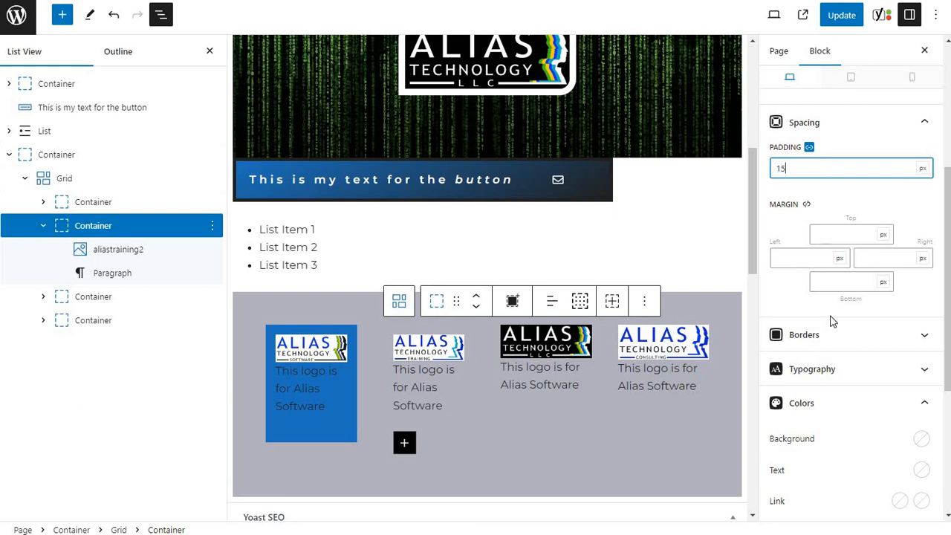
pyautogui.click(919, 438)
pyautogui.click(903, 235)
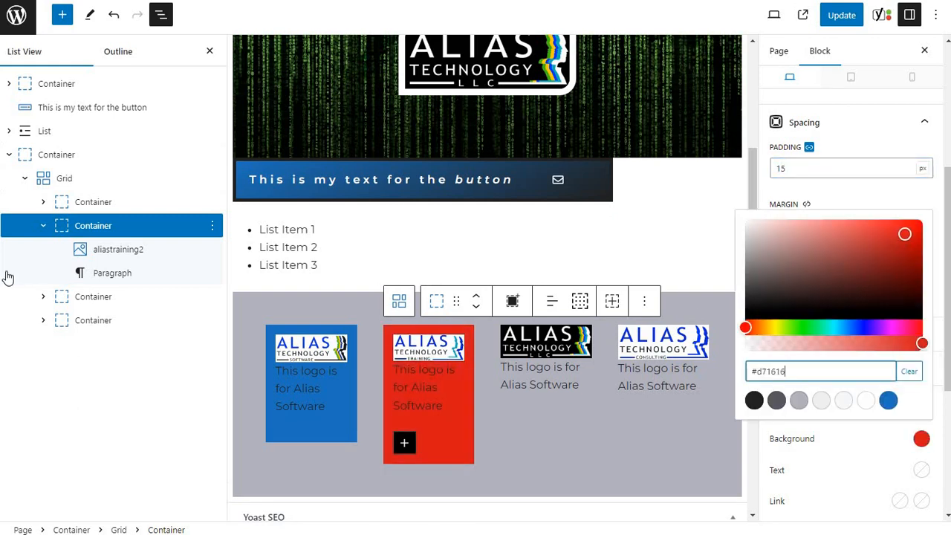
# Give the grid's third inner container a linked padding of 15 px on all sides and a green background.
pyautogui.click(72, 304)
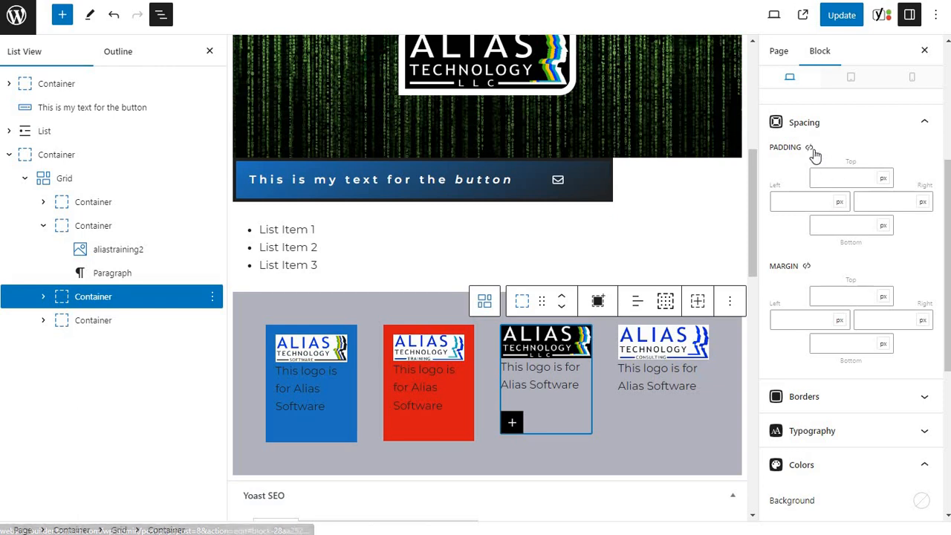
pyautogui.click(809, 148)
pyautogui.click(819, 165)
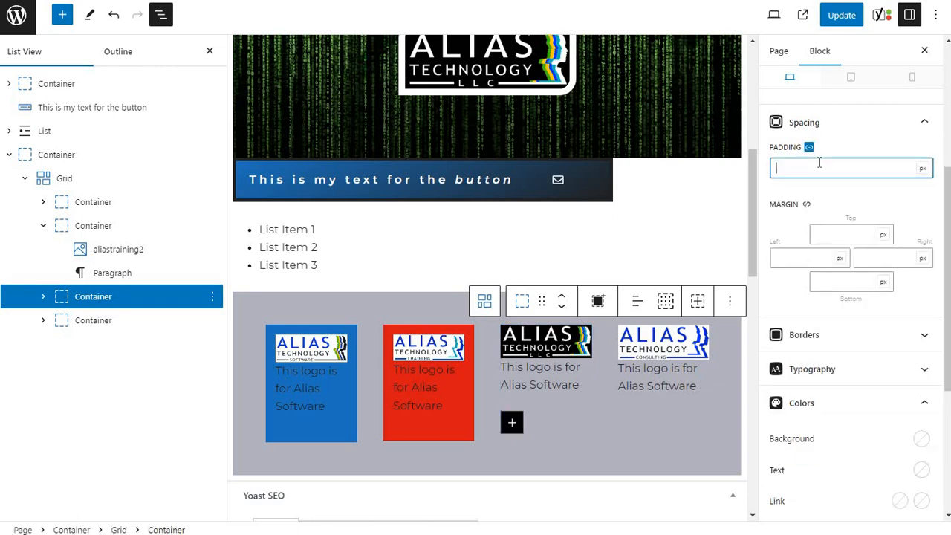
pyautogui.write('15')
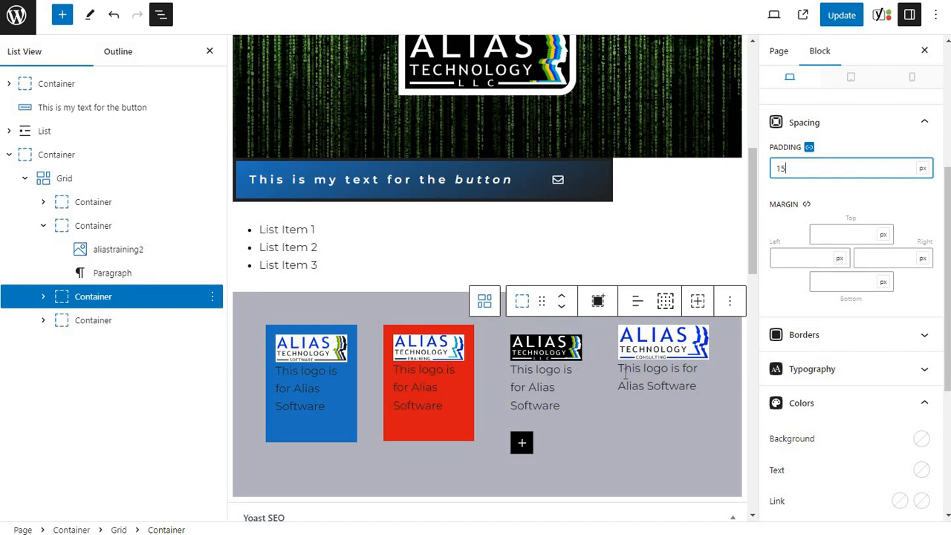
pyautogui.click(920, 439)
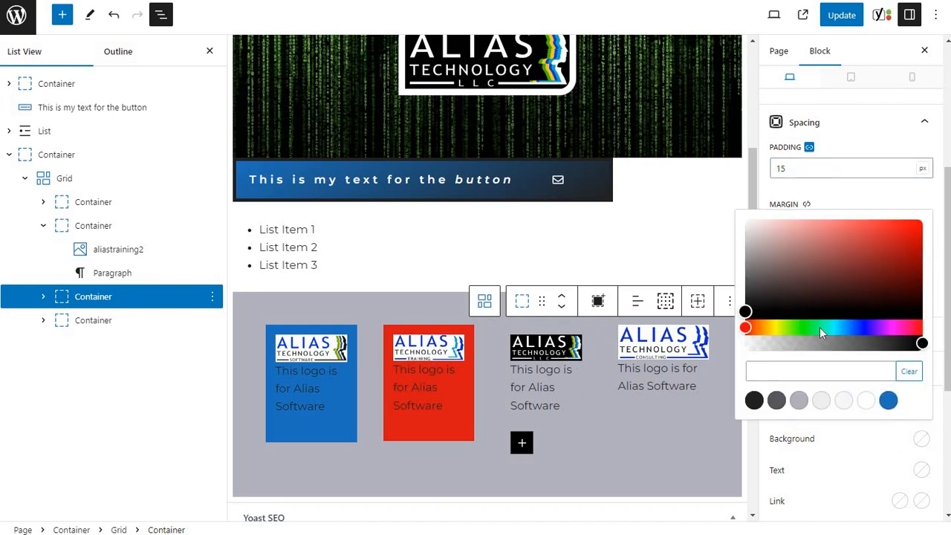
pyautogui.click(802, 328)
pyautogui.moveTo(915, 239); pyautogui.dragTo(904, 242)
# Give the grid's fourth inner container a linked padding of 15 px on all sides and a brownish-grey #7c6969 background.
pyautogui.click(663, 353)
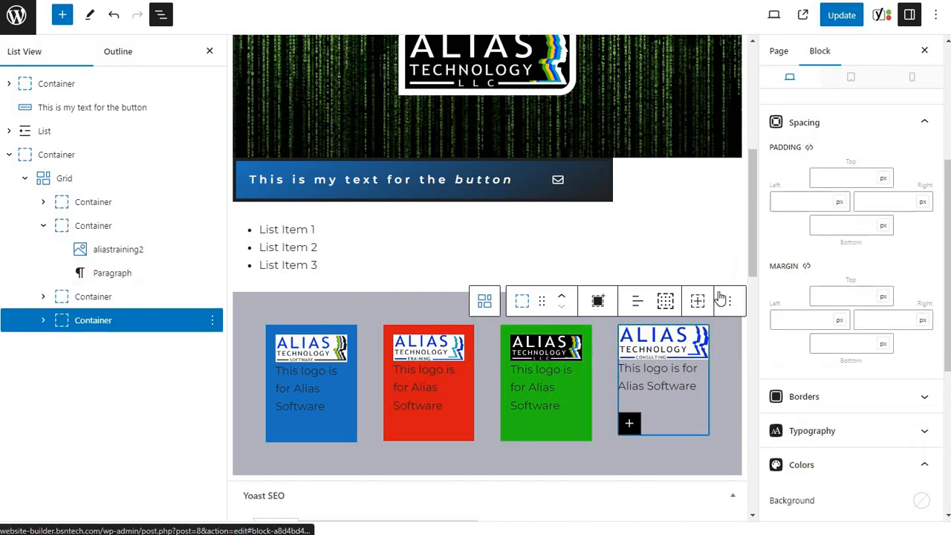
pyautogui.click(809, 148)
pyautogui.click(829, 166)
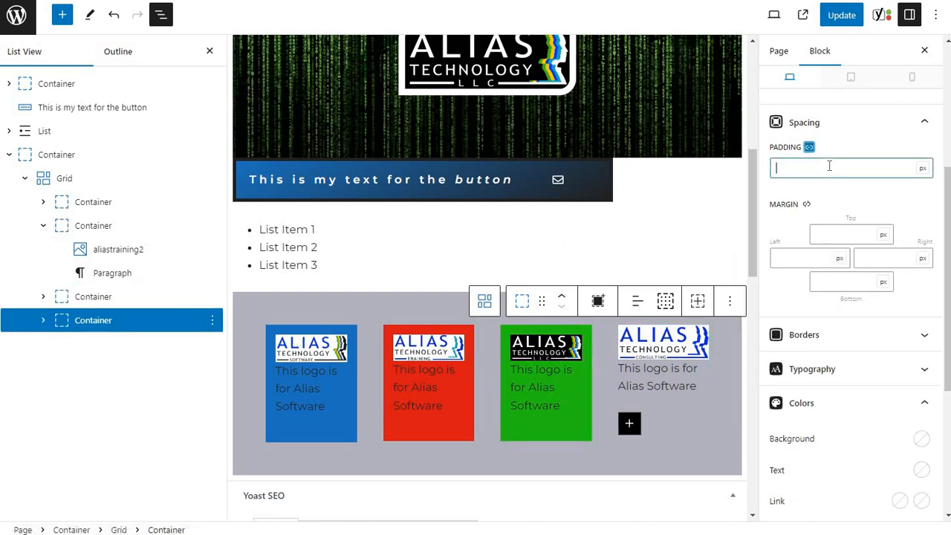
pyautogui.write('15')
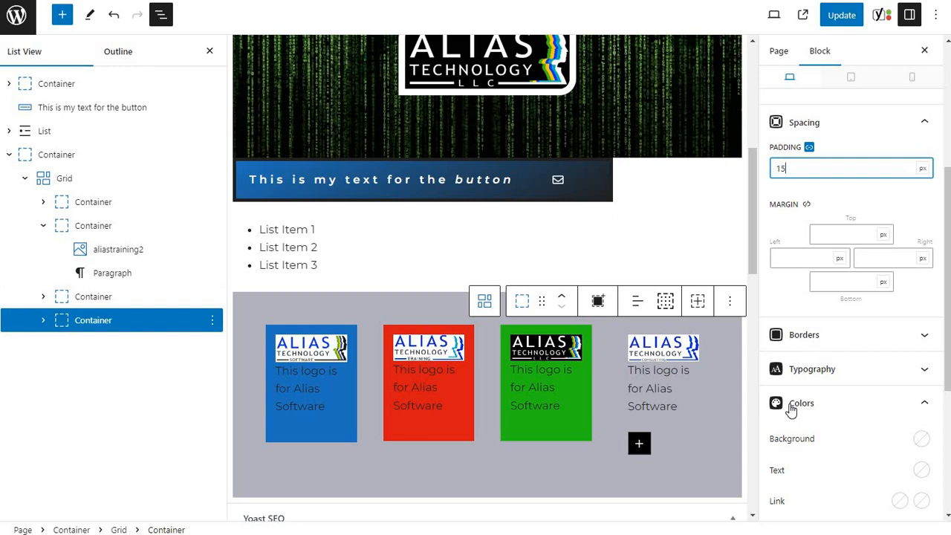
pyautogui.click(921, 440)
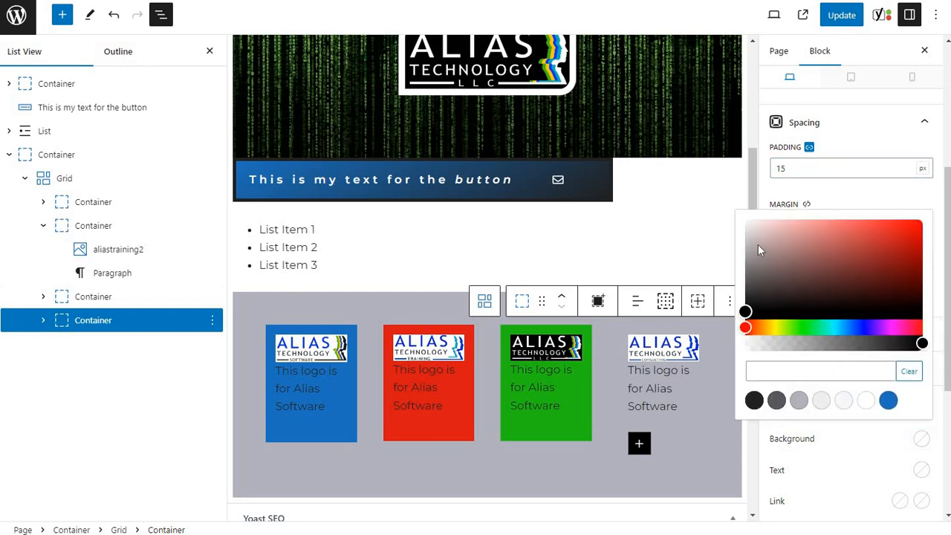
pyautogui.click(759, 244)
pyautogui.click(772, 266)
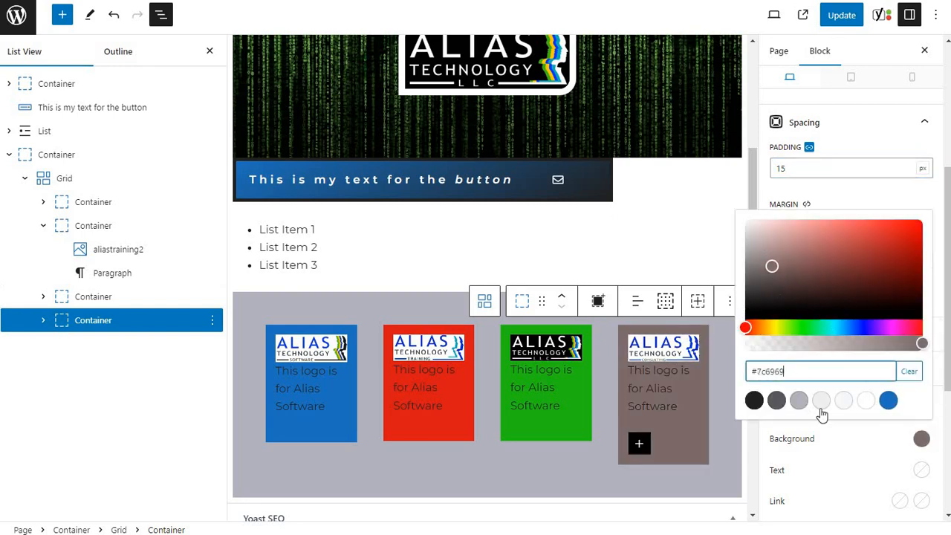
# Update the page and inspect the colored logo grid on the live site.
pyautogui.click(843, 18)
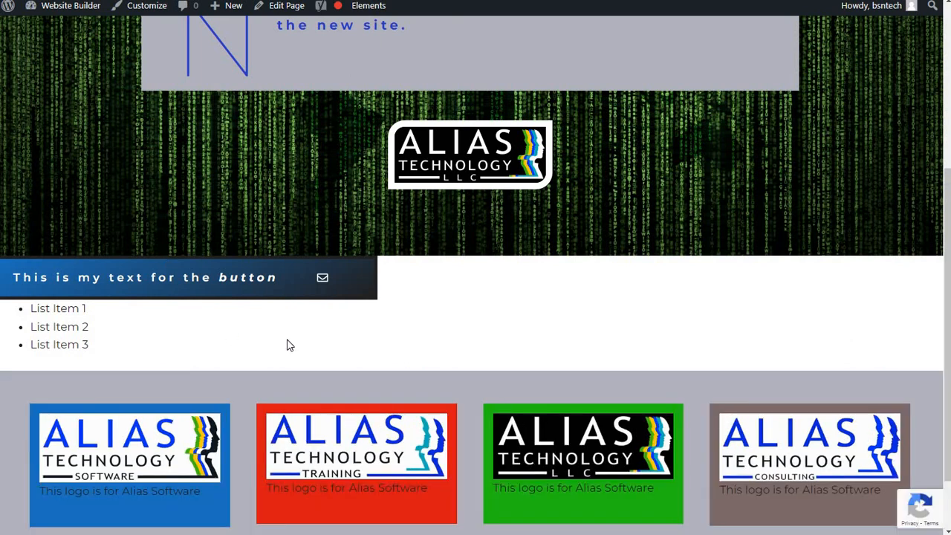
pyautogui.scroll(-1, 287, 341)
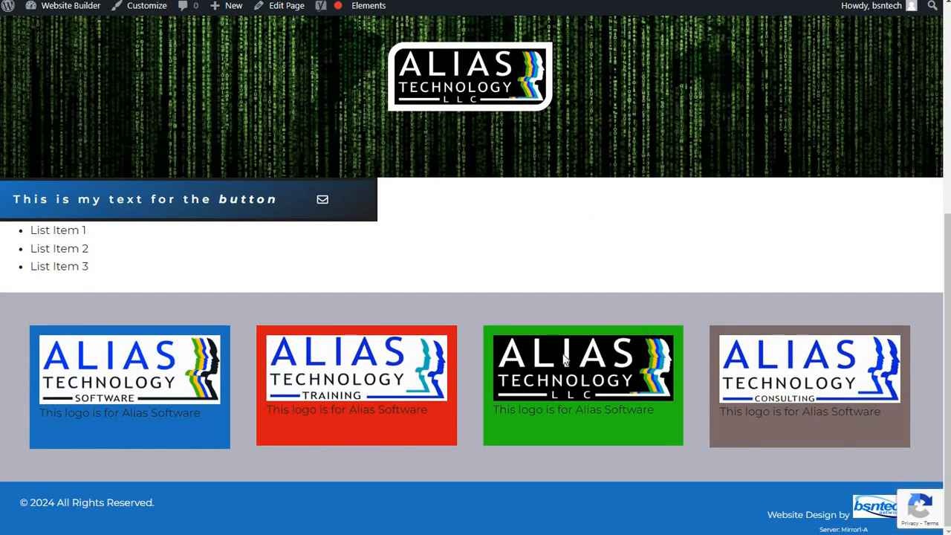